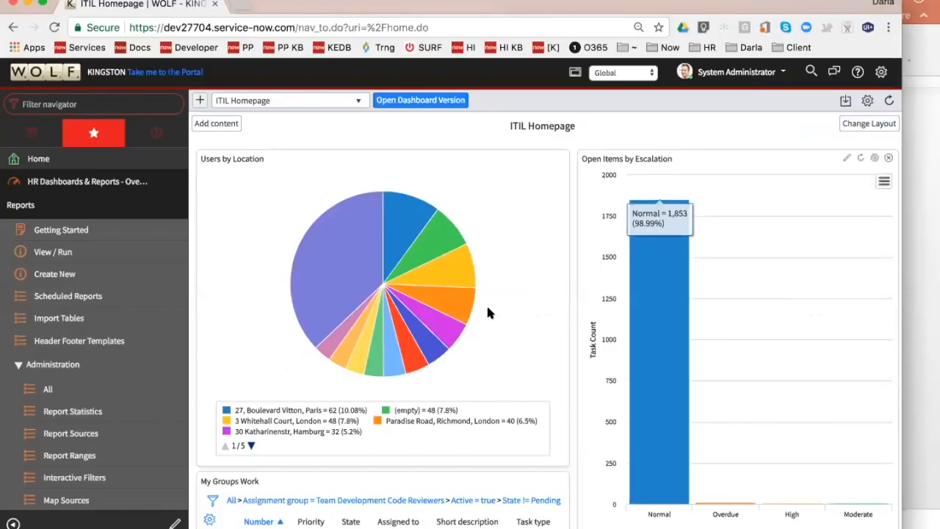
# - Find the Access Control (ACL) module by filtering the navigator for "acl" and open its list
pyautogui.click(150, 109)
pyautogui.write('acl')
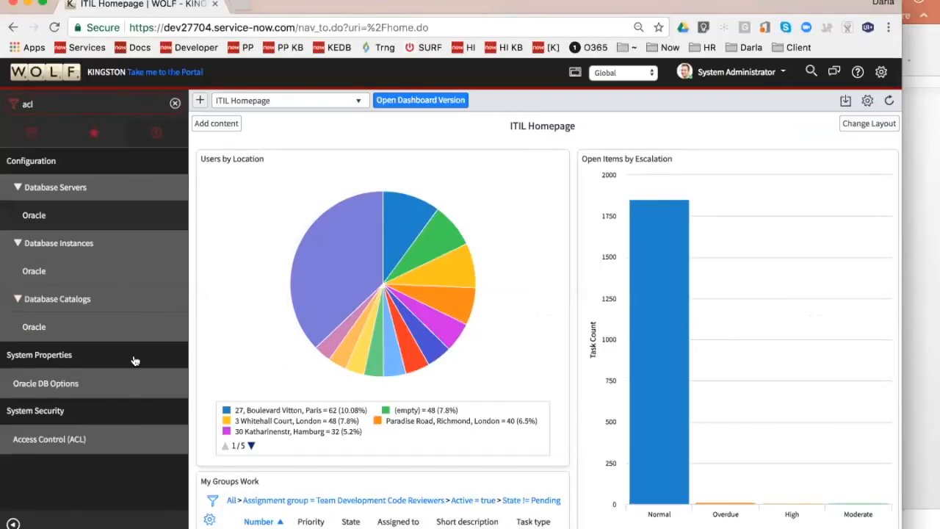
pyautogui.click(108, 437)
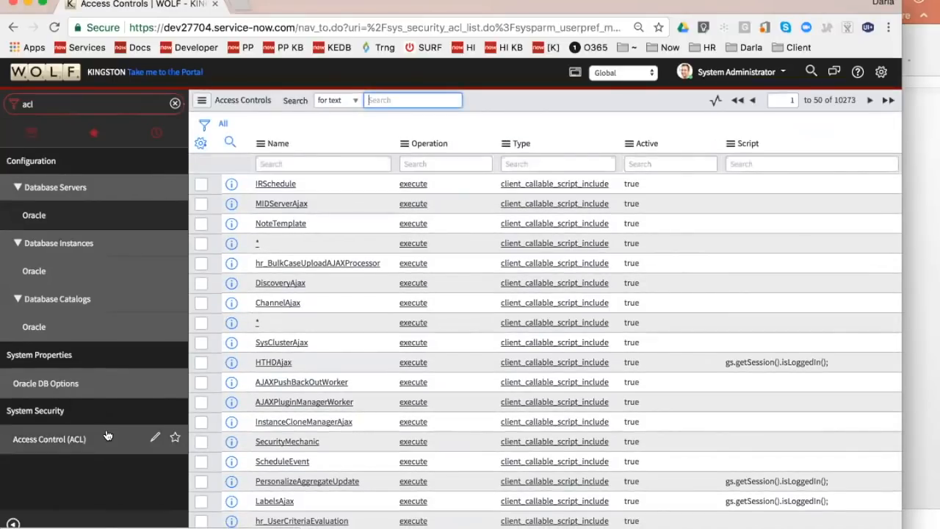
# - Filter the access controls by name with "incident" and review the matching table and field rules
pyautogui.click(316, 164)
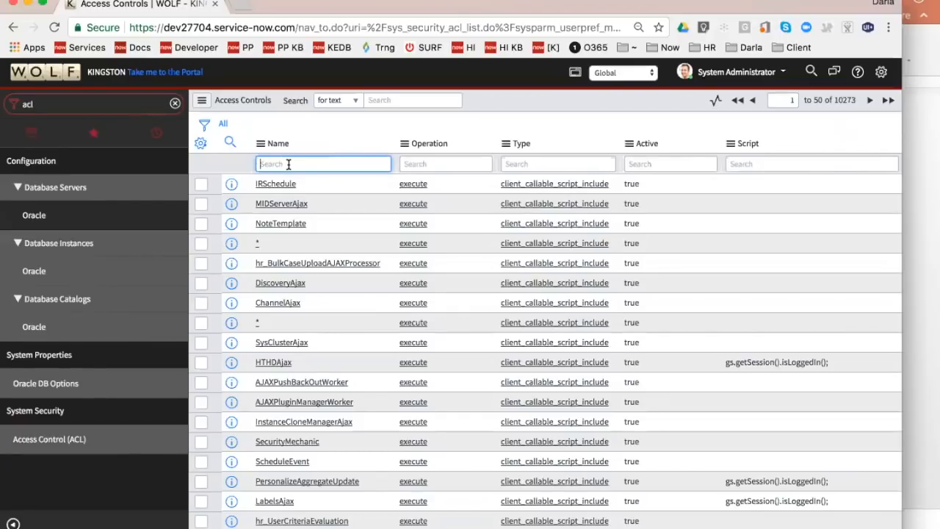
pyautogui.write('incident')
pyautogui.press('Return')
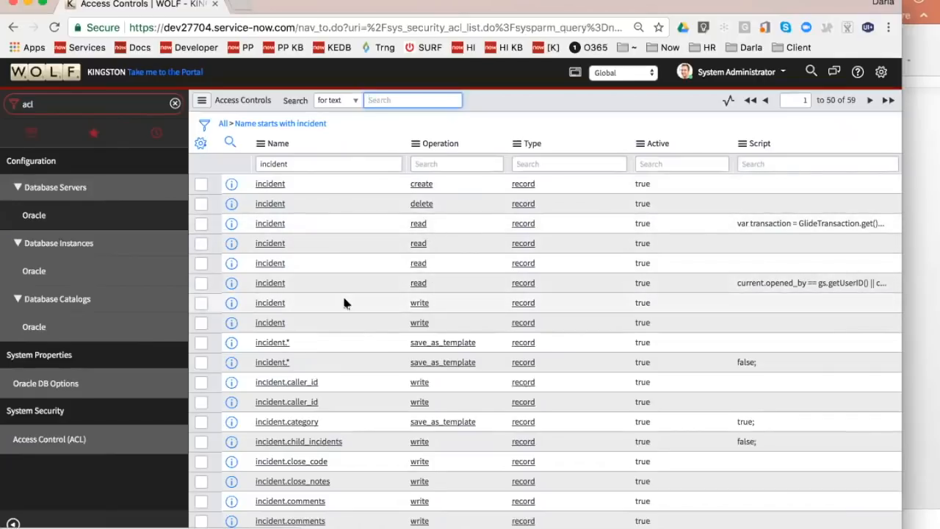
pyautogui.scroll(-2, 342, 294)
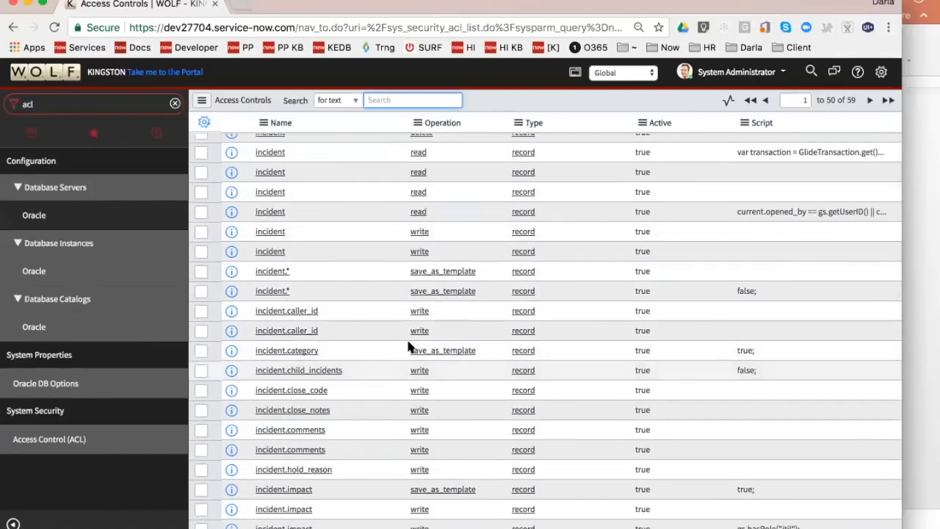
pyautogui.scroll(-2, 408, 347)
pyautogui.scroll(4, 409, 347)
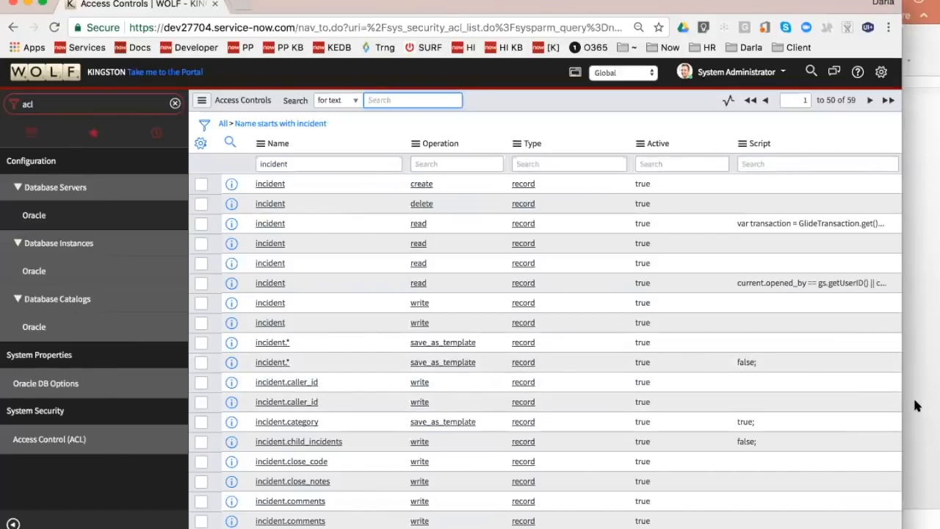
# - Switch to the PowerPoint presentation and highlight the Reporting slide's bullet about assigning roles to reports for visibility
pyautogui.press('super+Tab')
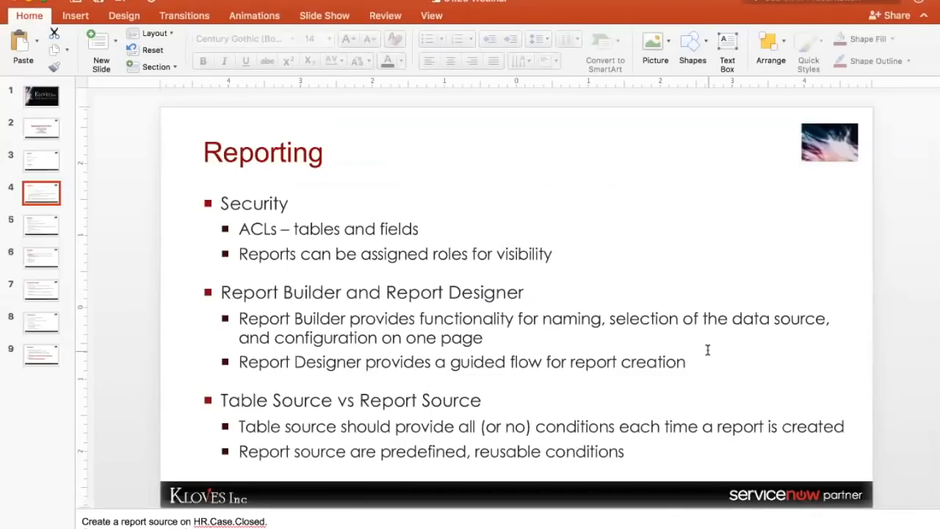
pyautogui.click(239, 252)
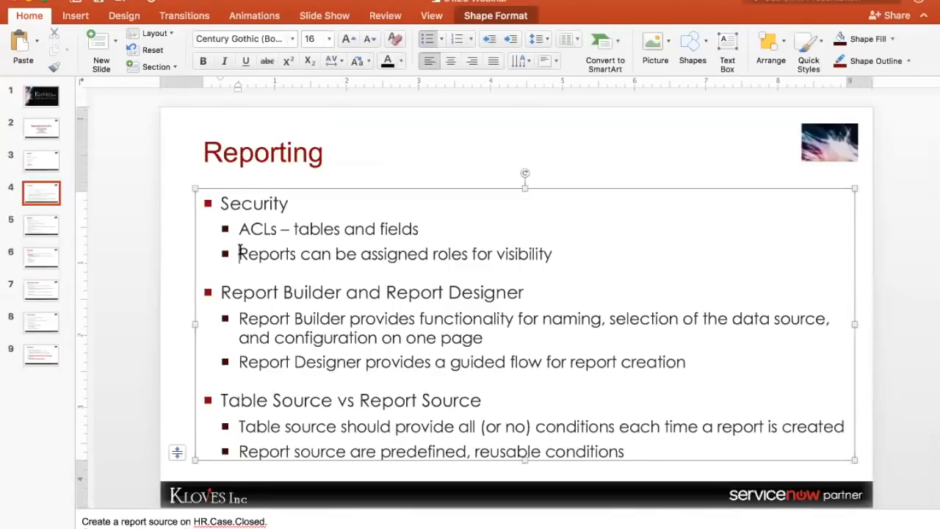
pyautogui.moveTo(239, 252); pyautogui.dragTo(526, 254)
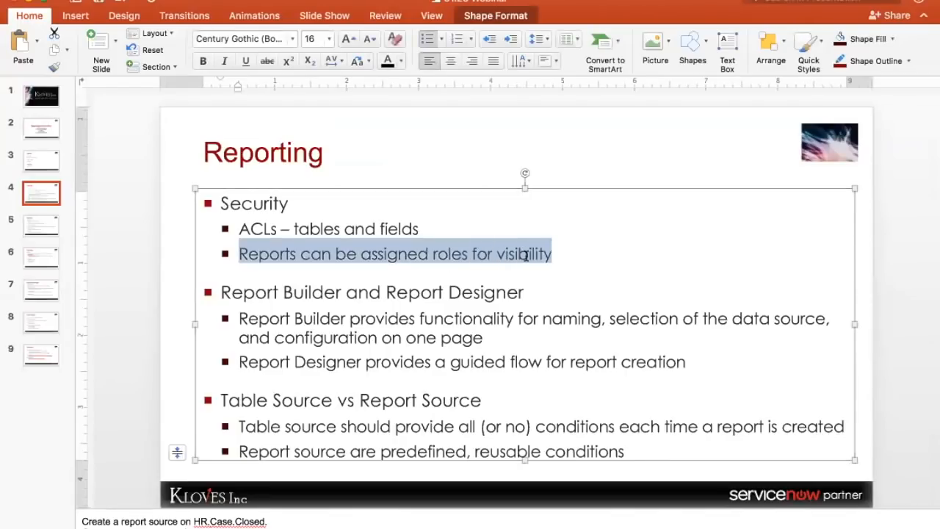
# - Switch back to ServiceNow, list all reports under report administration, and open the "Active Incidents - Breached SLA" record
pyautogui.press('super+Tab')
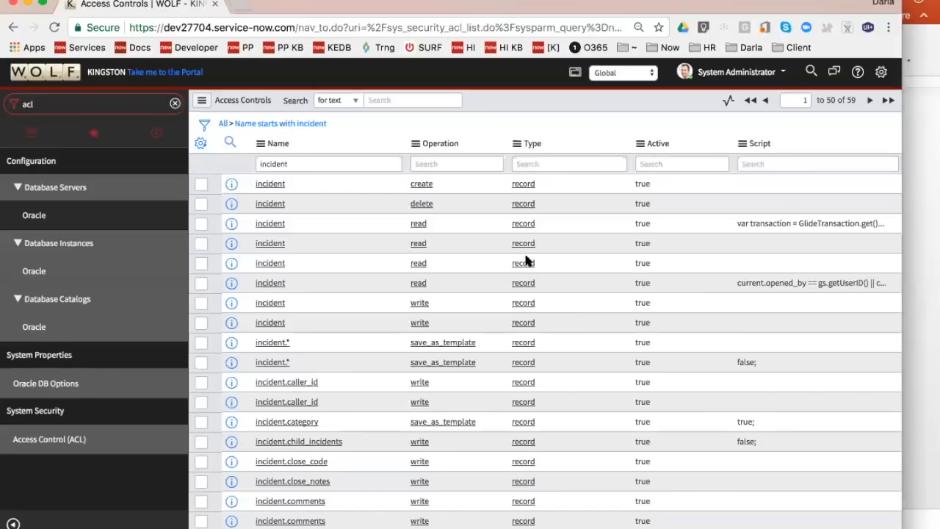
pyautogui.click(107, 138)
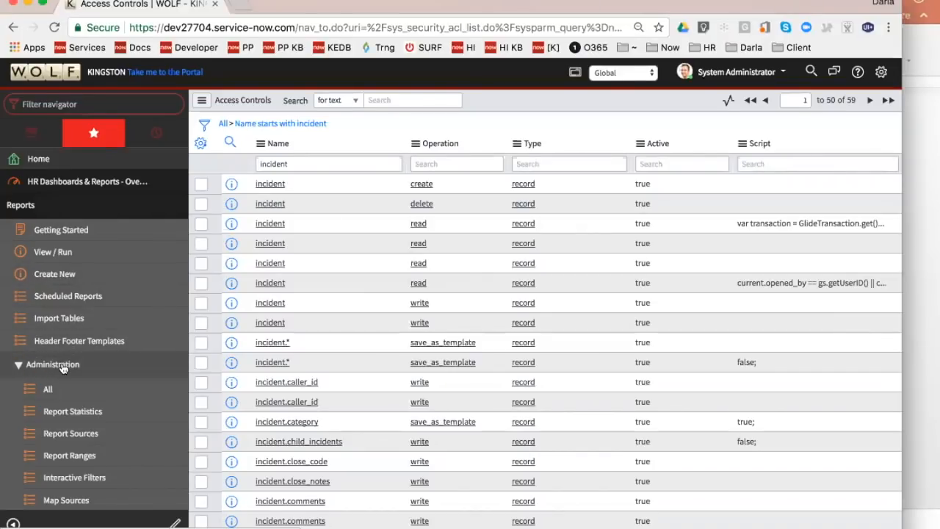
pyautogui.click(47, 390)
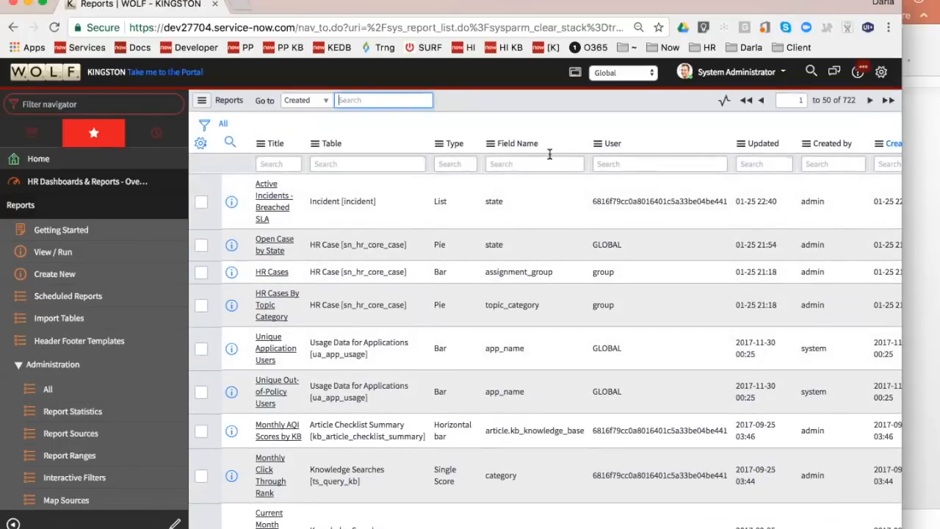
pyautogui.moveTo(856, 101); pyautogui.dragTo(841, 98)
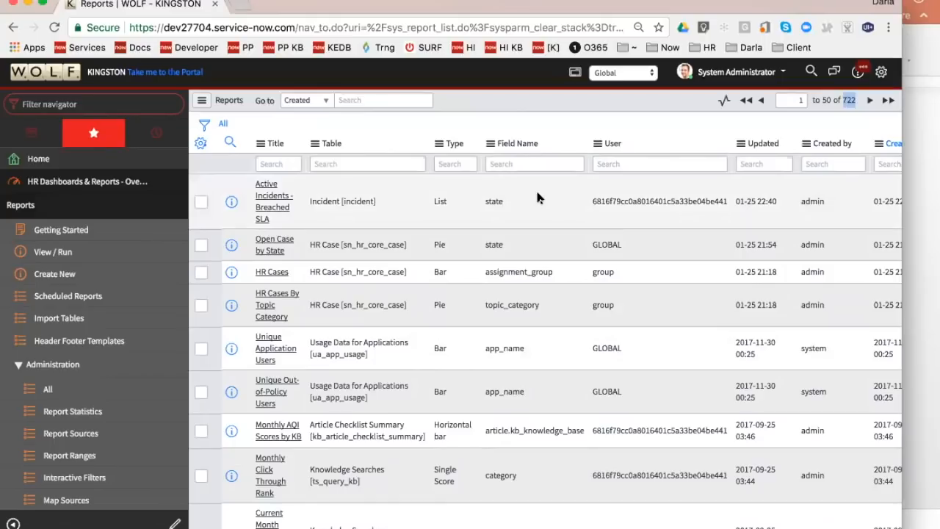
pyautogui.click(274, 208)
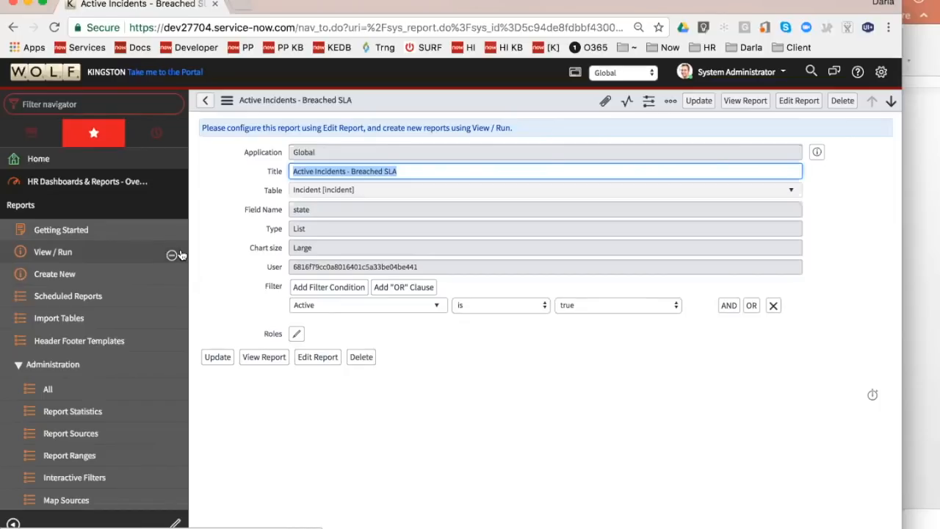
# - Consult the Report Builder and Report Designer bullets in PowerPoint, and start a new report in ServiceNow
pyautogui.press('super+Tab')
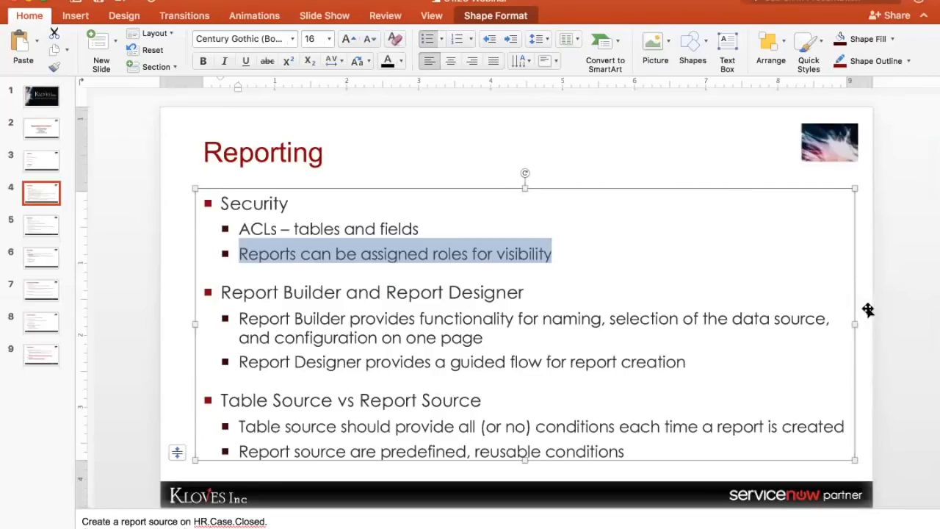
pyautogui.click(425, 361)
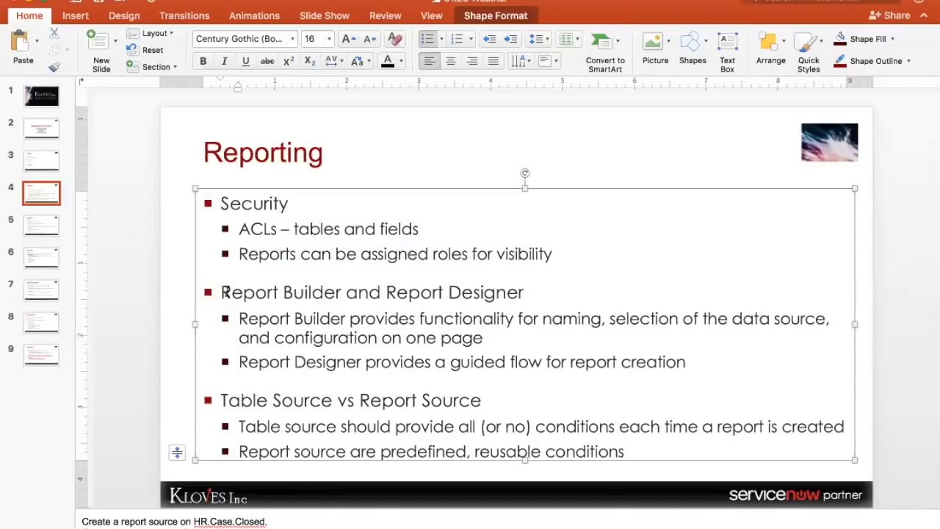
pyautogui.press('super+Tab')
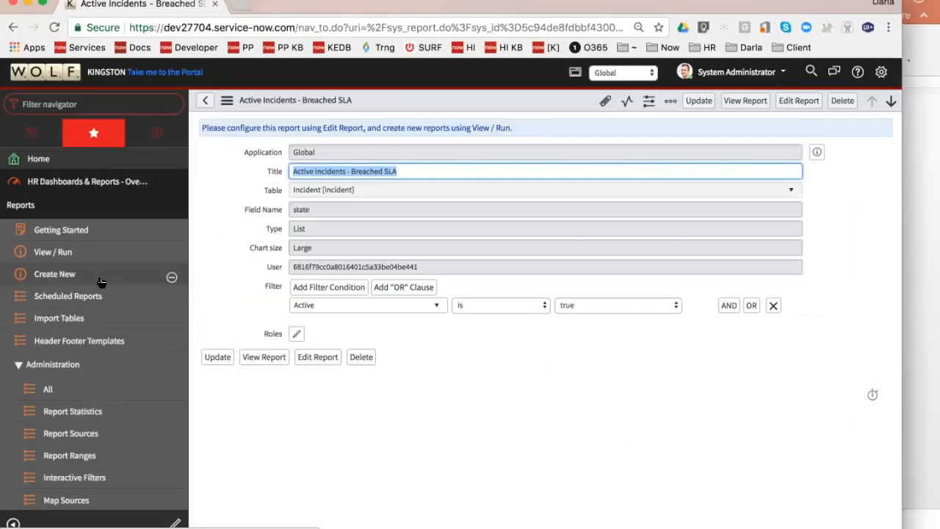
pyautogui.click(101, 282)
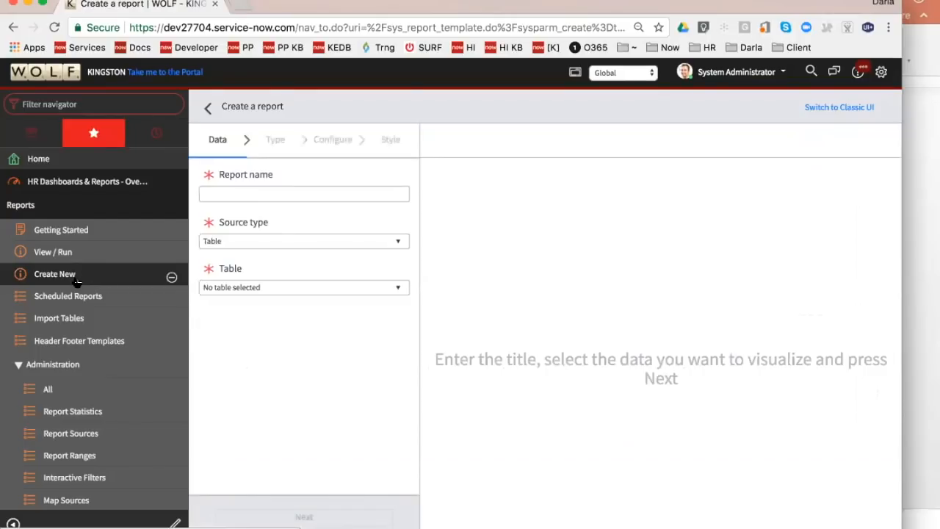
# - View the report form in the Classic UI, including its Group by field choices, and return to the new UI
pyautogui.tripleClick(788, 97)
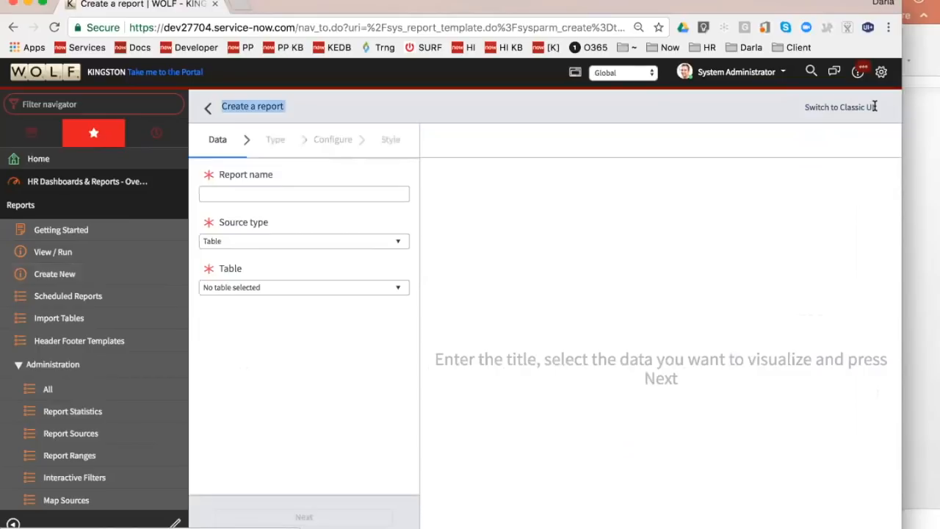
pyautogui.click(845, 110)
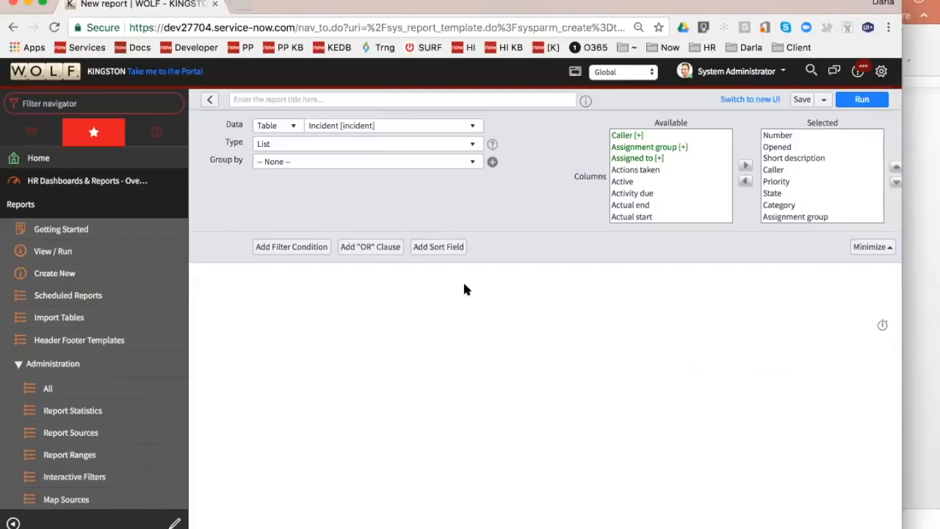
pyautogui.click(413, 161)
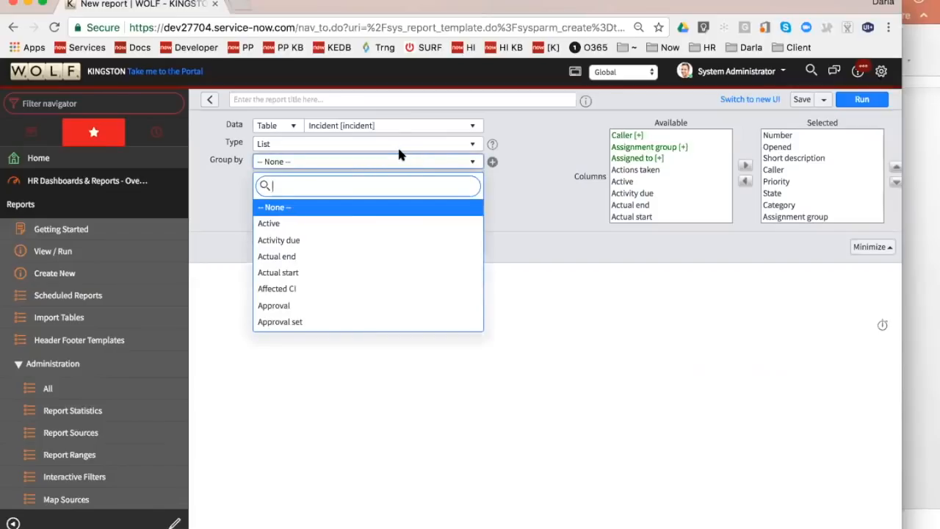
pyautogui.click(540, 180)
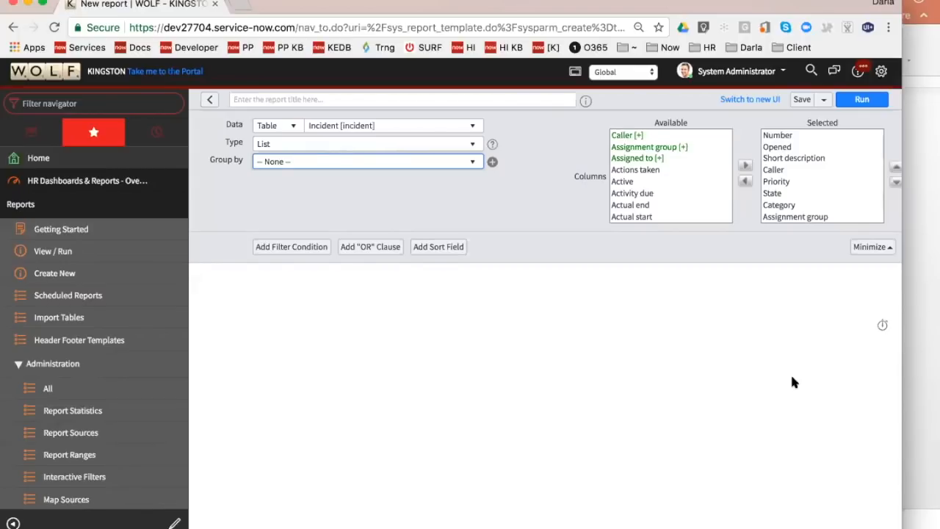
pyautogui.click(749, 99)
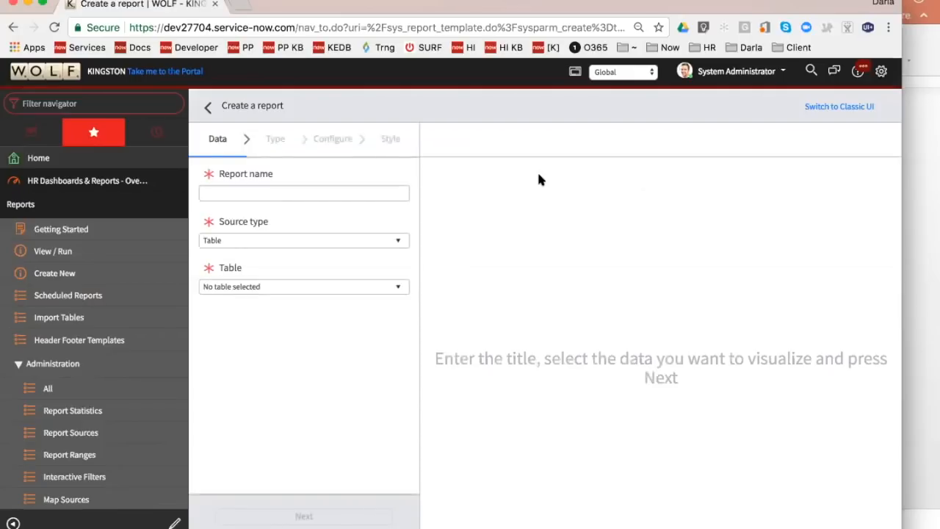
# - Consult the Table Source vs Report Source slide in PowerPoint, and set the new ServiceNow report's source type to Data source
pyautogui.click(916, 282)
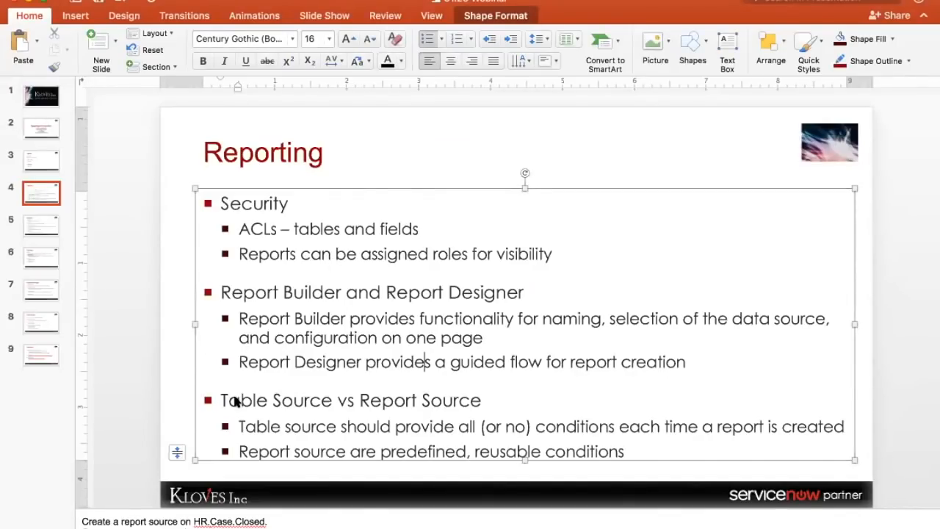
pyautogui.press('super+Tab')
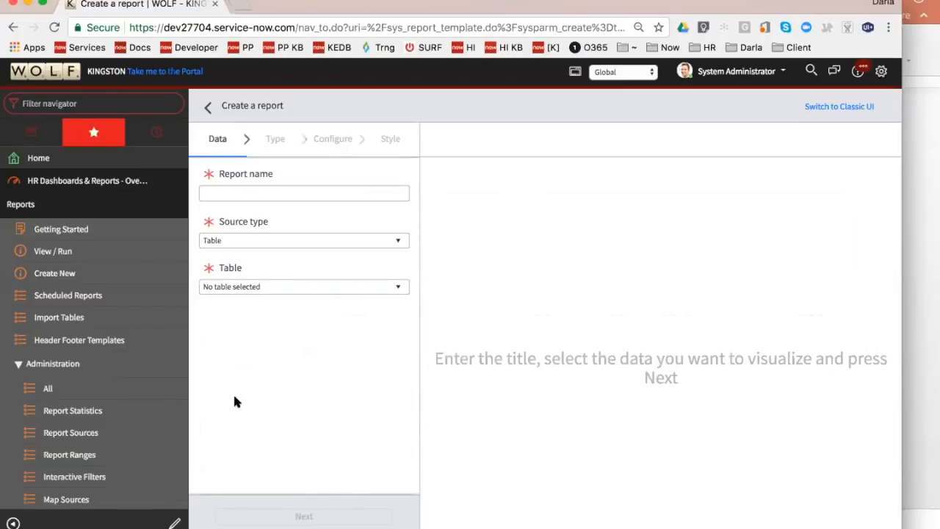
pyautogui.click(235, 243)
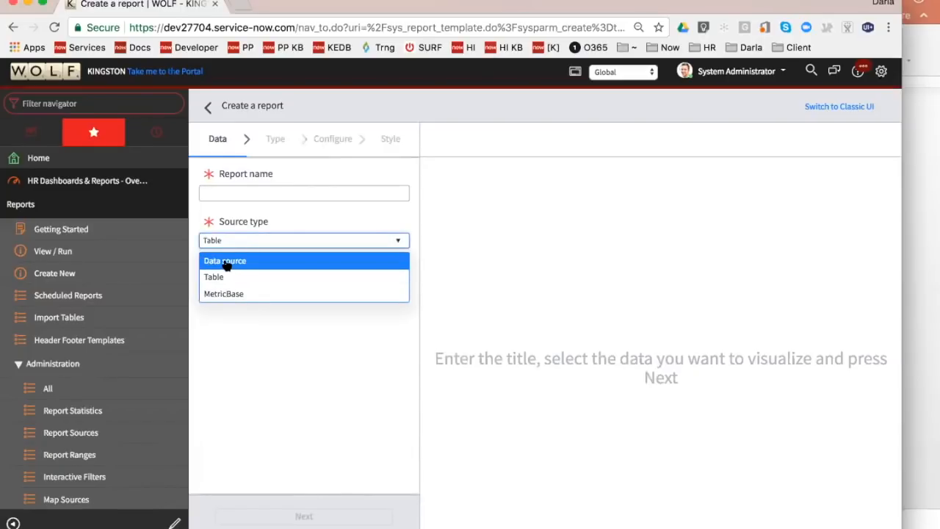
pyautogui.click(227, 265)
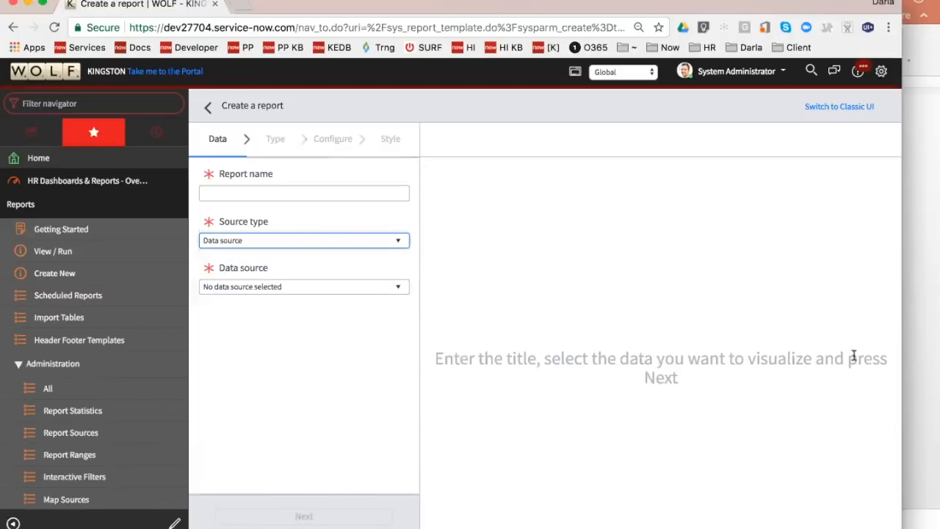
pyautogui.click(267, 239)
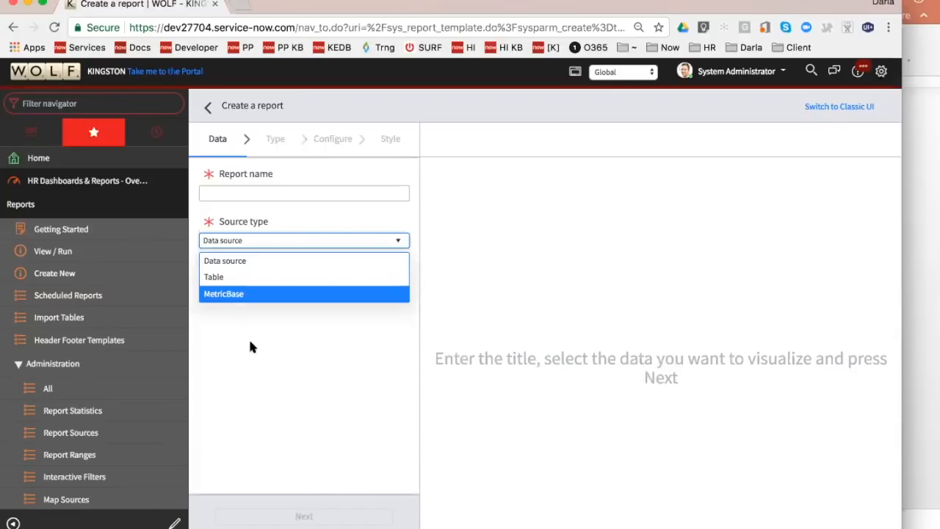
pyautogui.click(250, 342)
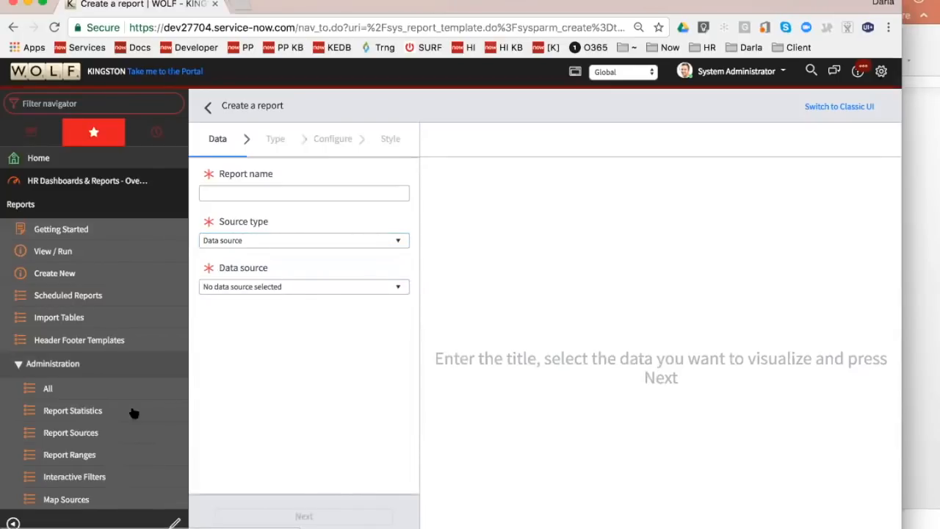
# - Open the Report Sources list and examine the predefined sources, their tables and filters, including those for change requests and problems
pyautogui.click(117, 436)
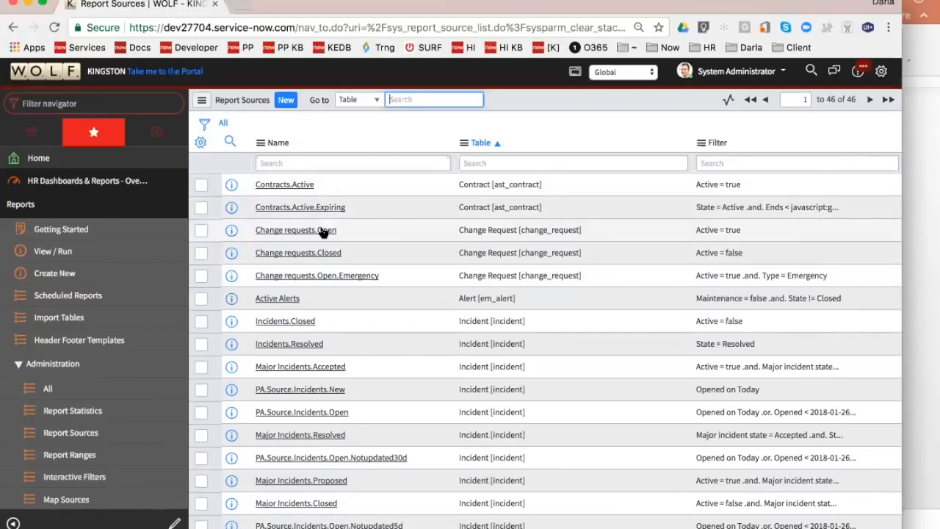
pyautogui.moveTo(459, 229); pyautogui.dragTo(591, 275)
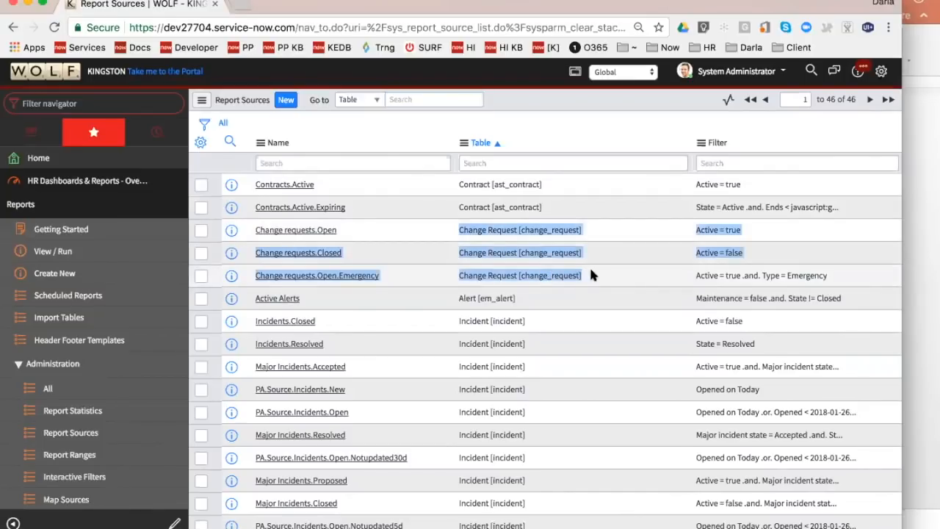
pyautogui.scroll(-2, 522, 253)
pyautogui.moveTo(459, 232); pyautogui.dragTo(538, 364)
pyautogui.scroll(-5, 539, 364)
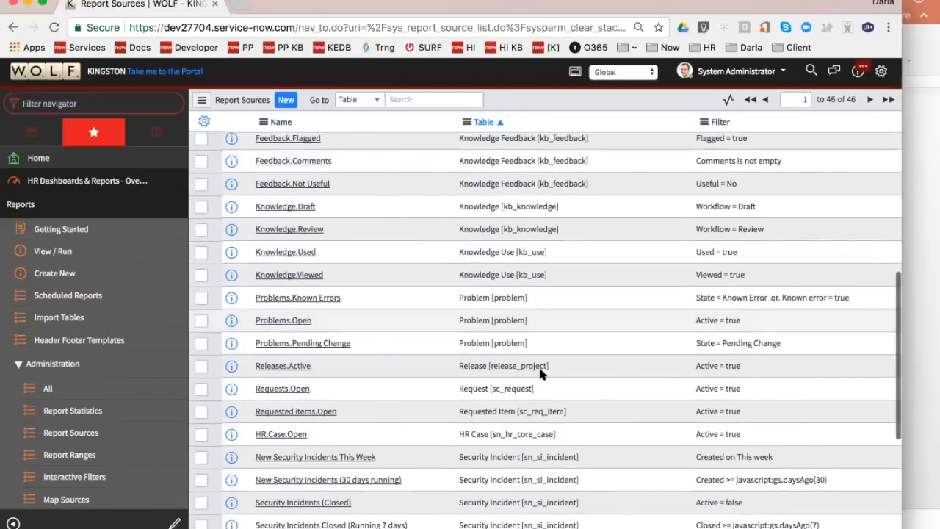
pyautogui.scroll(2, 540, 373)
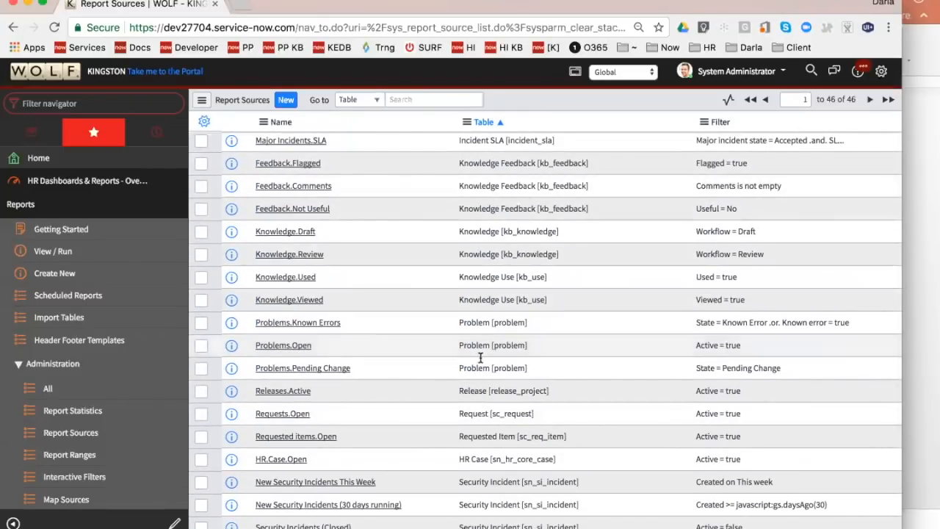
pyautogui.scroll(-3, 481, 368)
pyautogui.scroll(-4, 481, 390)
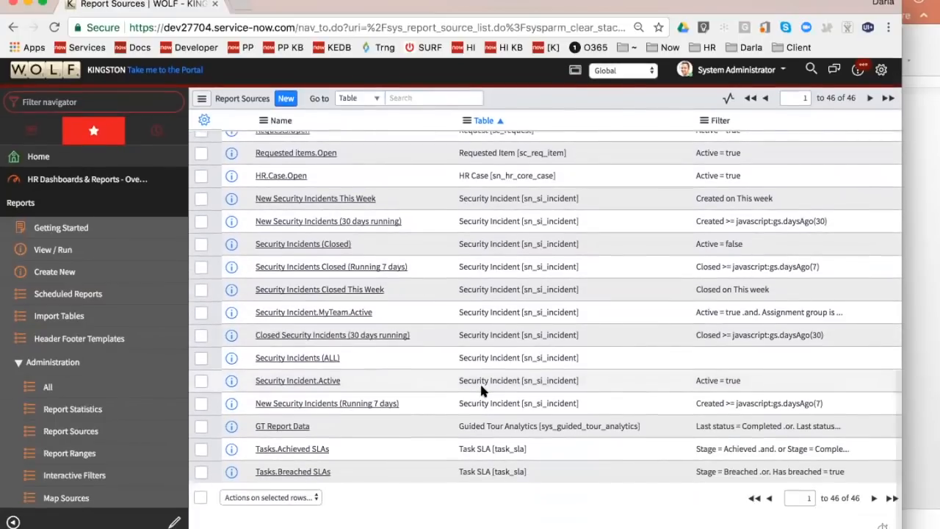
pyautogui.scroll(5, 480, 381)
pyautogui.moveTo(529, 262); pyautogui.dragTo(452, 214)
pyautogui.scroll(2, 451, 215)
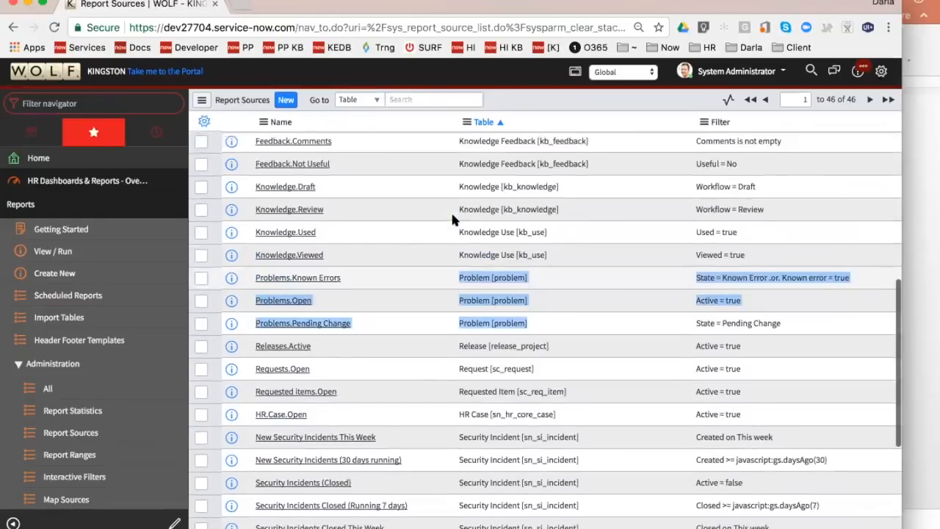
# - Open the Incidents.Open report source and examine its table, description and filter condition
pyautogui.scroll(10, 451, 211)
pyautogui.scroll(-2, 451, 210)
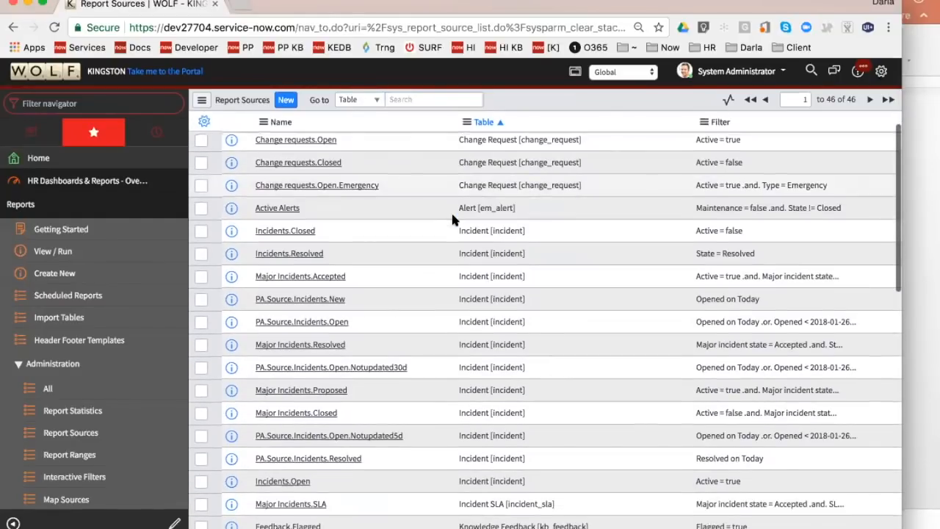
pyautogui.scroll(-2, 345, 305)
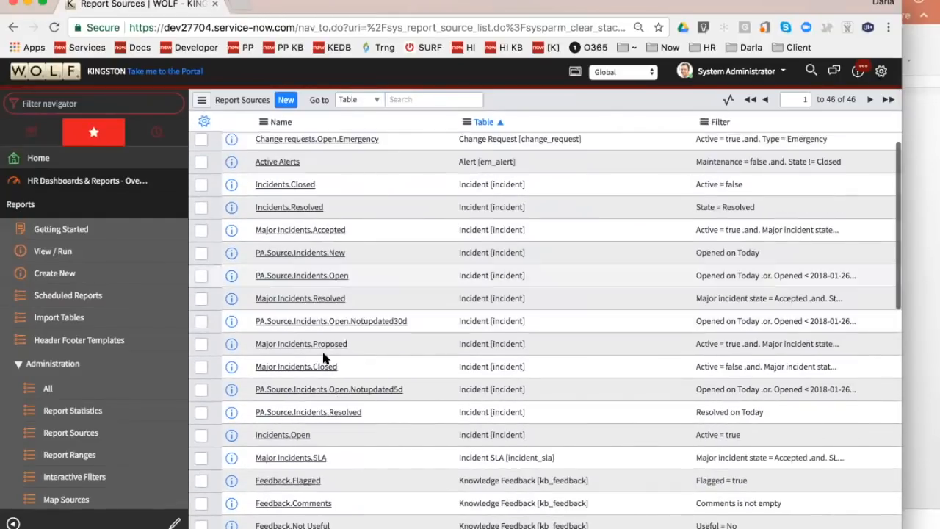
pyautogui.click(286, 435)
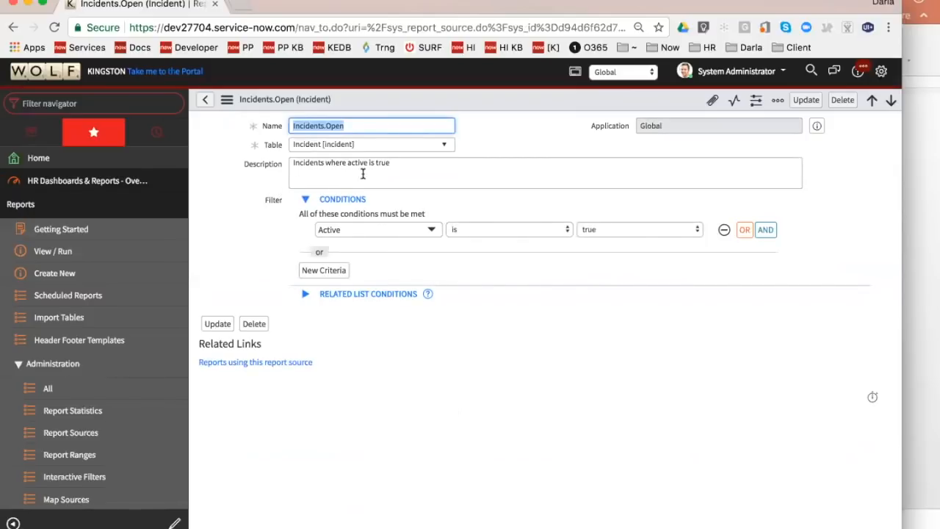
pyautogui.click(390, 166)
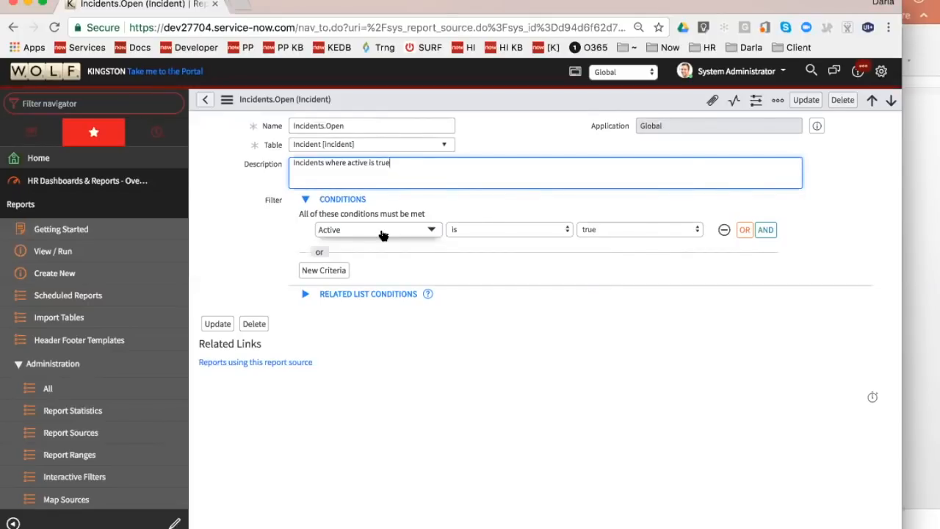
# - Start a new report and name it Incident Priority
pyautogui.click(67, 273)
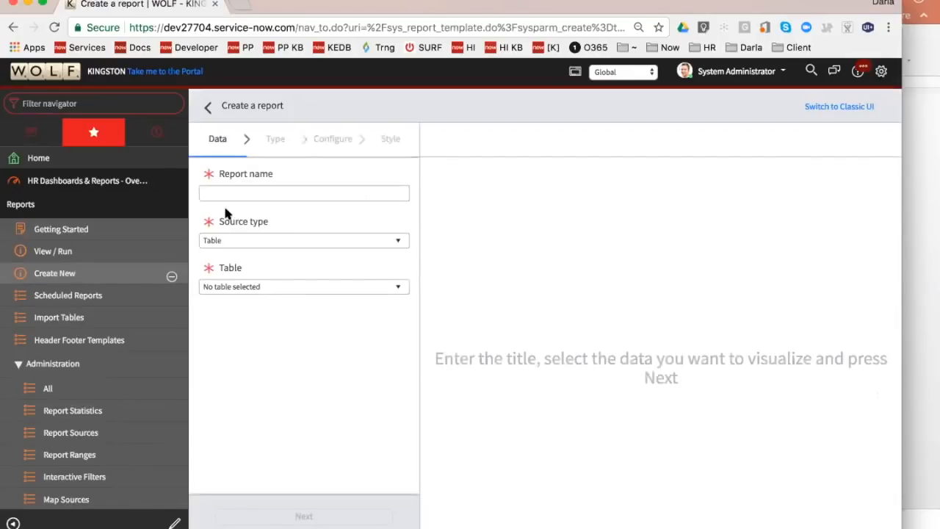
pyautogui.click(222, 192)
pyautogui.write('Inciden')
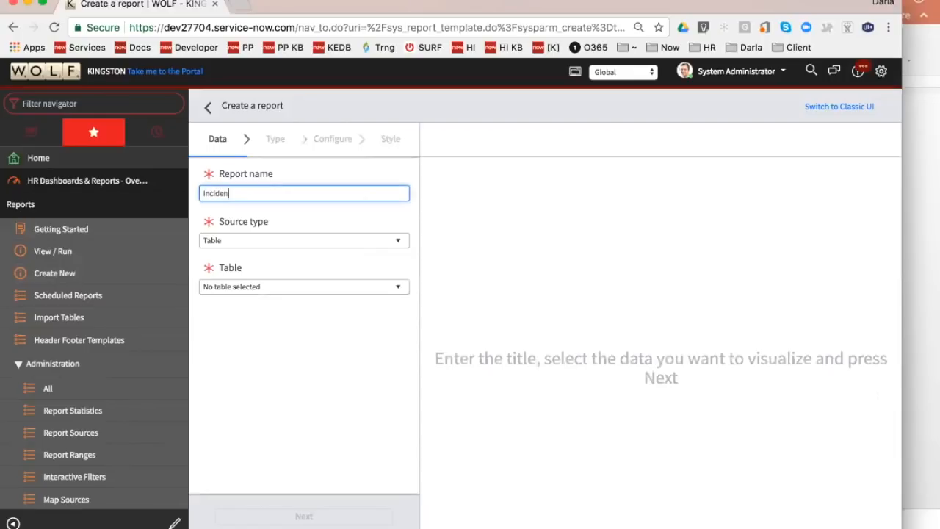
pyautogui.write('t Priority')
pyautogui.press('Tab')
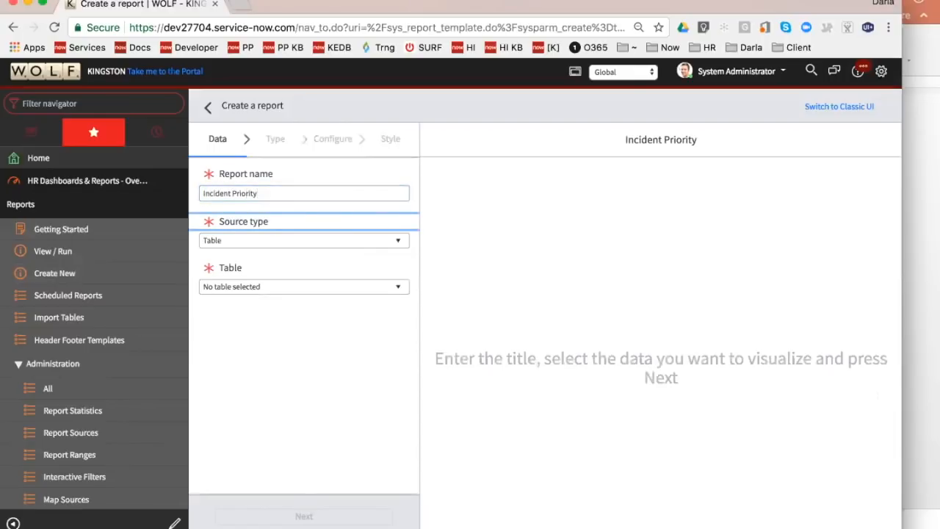
# - Set the report's source type to Data source and choose Incidents.Open (Incident) as the data source
pyautogui.click(237, 240)
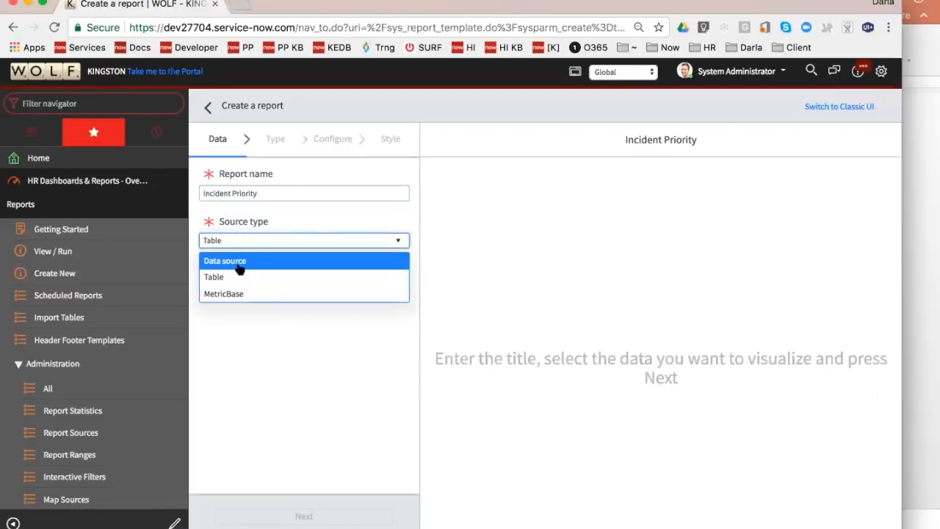
pyautogui.click(238, 263)
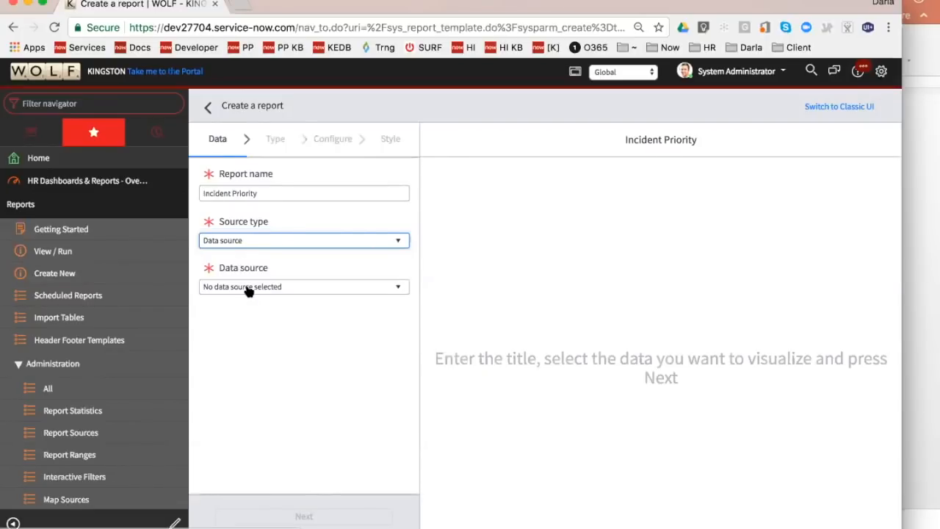
pyautogui.click(249, 289)
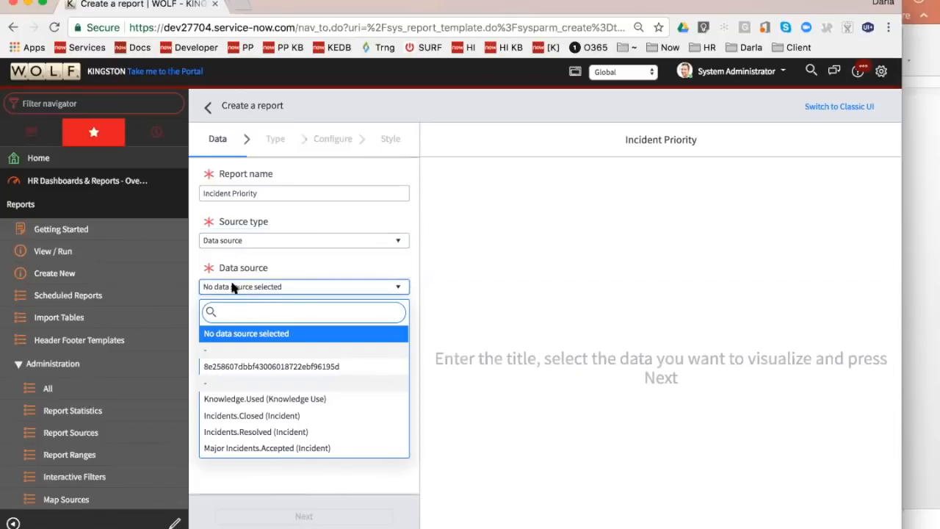
pyautogui.write('in')
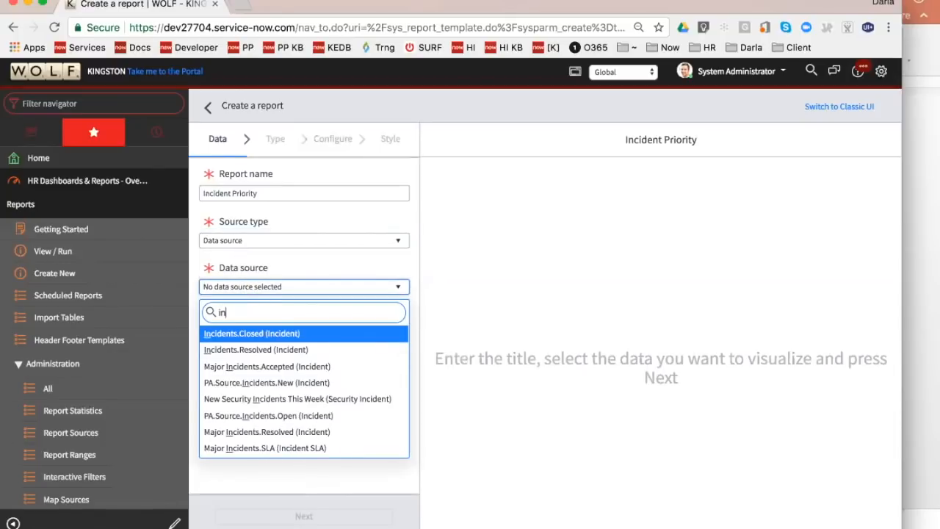
pyautogui.write('cidents.o')
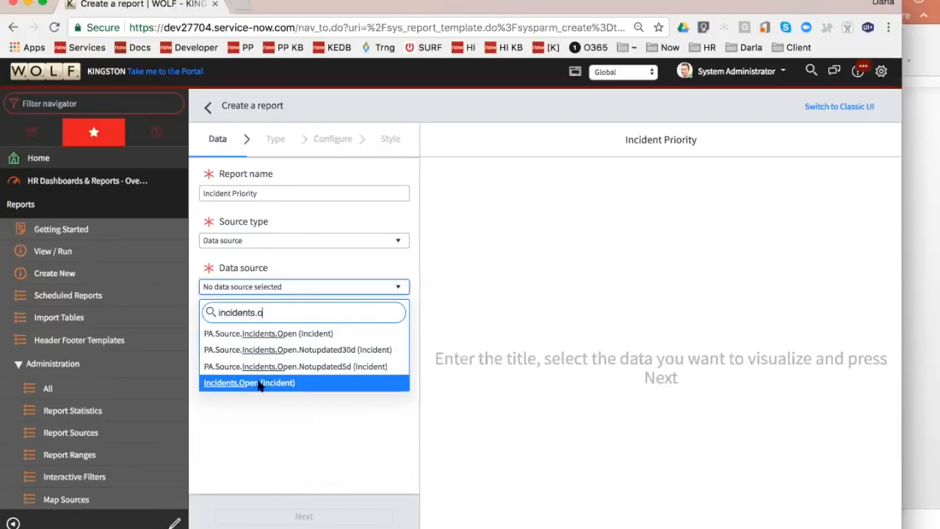
pyautogui.click(257, 382)
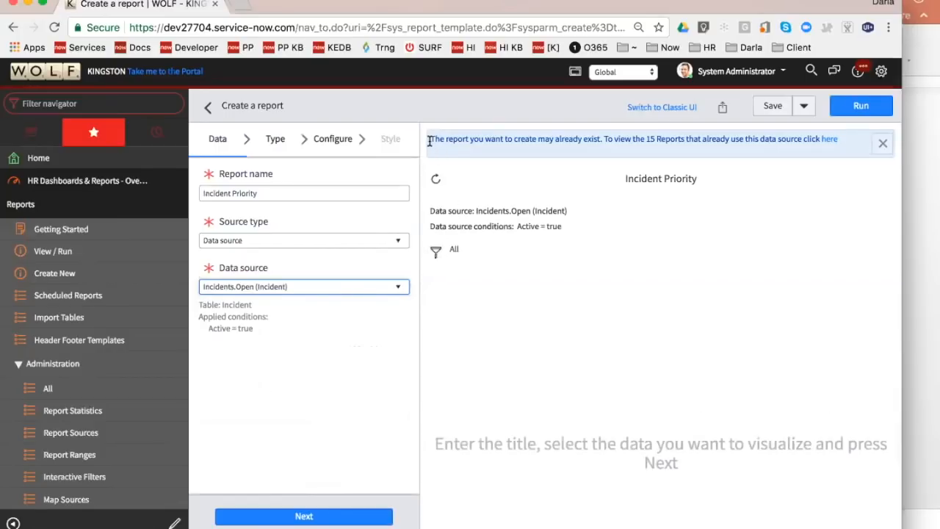
# - Review the existing reports that use the Incidents.Open source, then return to the new report and dismiss the duplicate-report notice
pyautogui.moveTo(428, 139); pyautogui.dragTo(823, 138)
pyautogui.moveTo(763, 137); pyautogui.dragTo(739, 134)
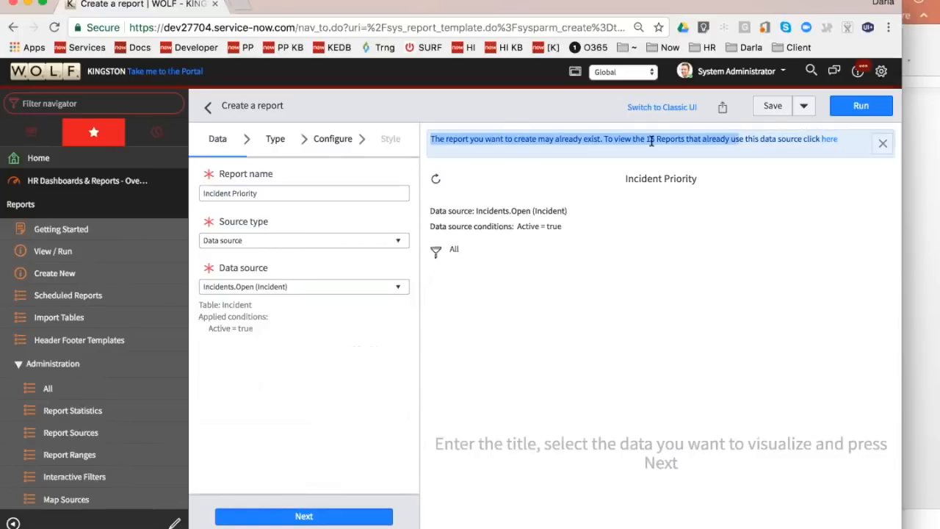
pyautogui.click(563, 150)
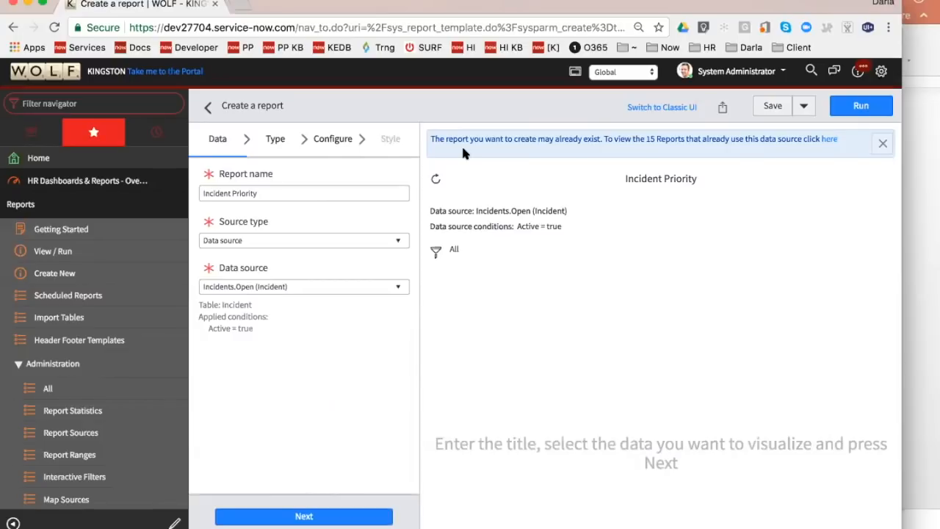
pyautogui.click(832, 139)
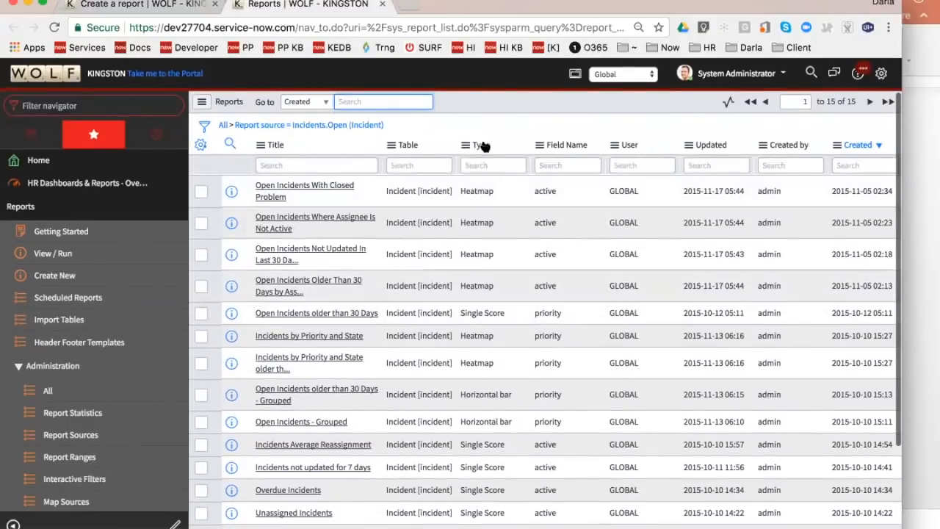
pyautogui.scroll(-3, 472, 441)
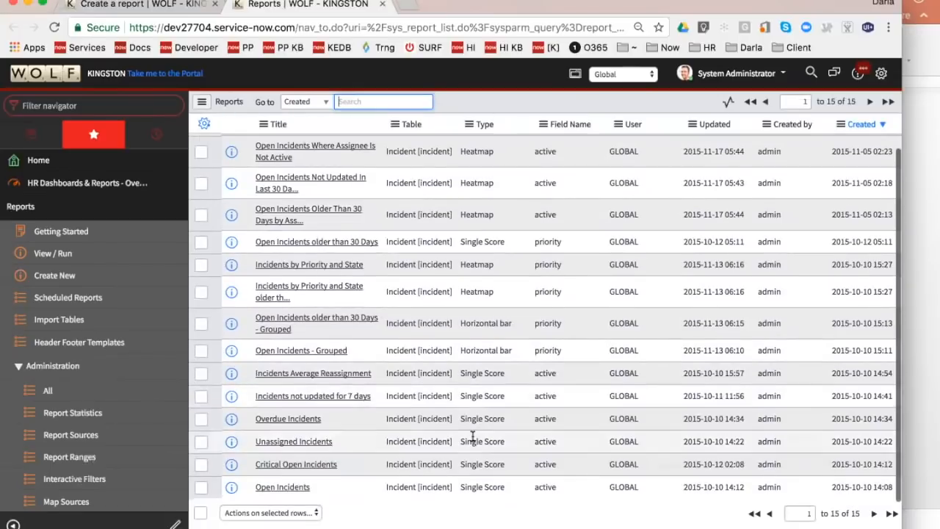
pyautogui.scroll(4, 472, 436)
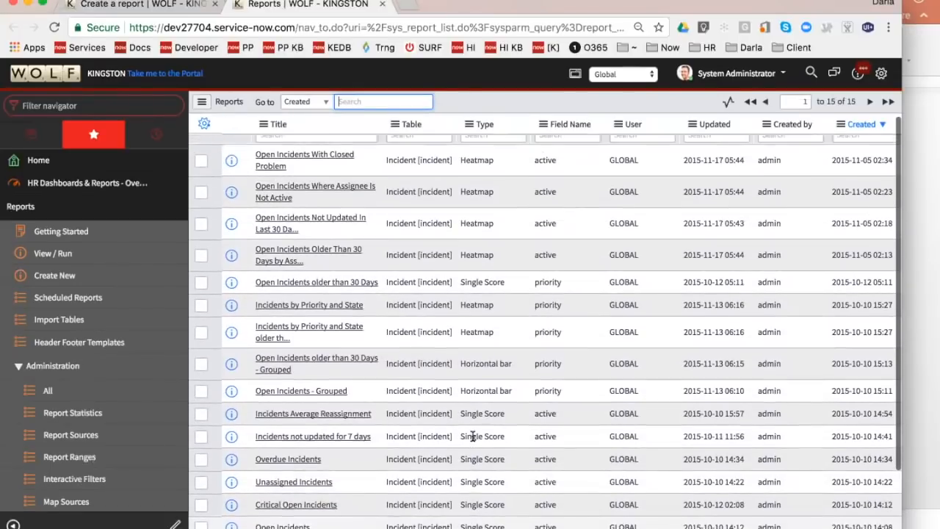
pyautogui.click(163, 15)
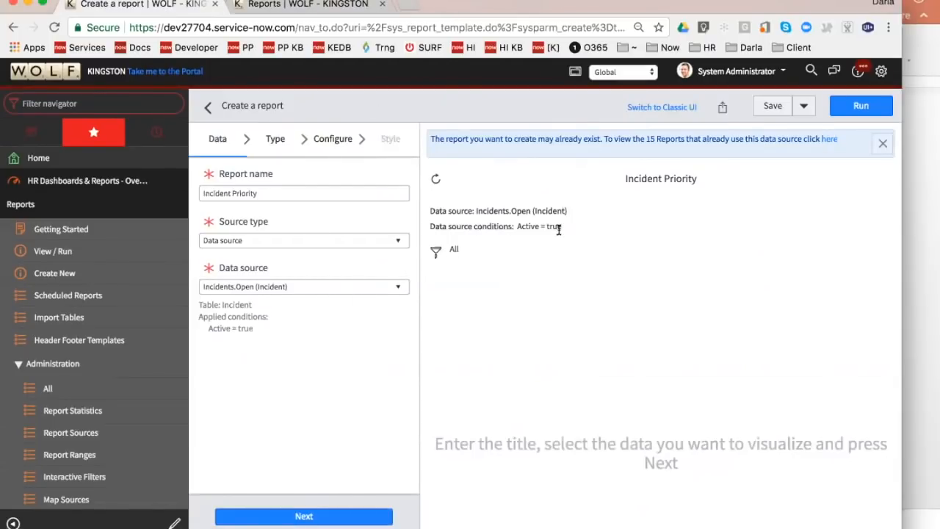
pyautogui.click(880, 144)
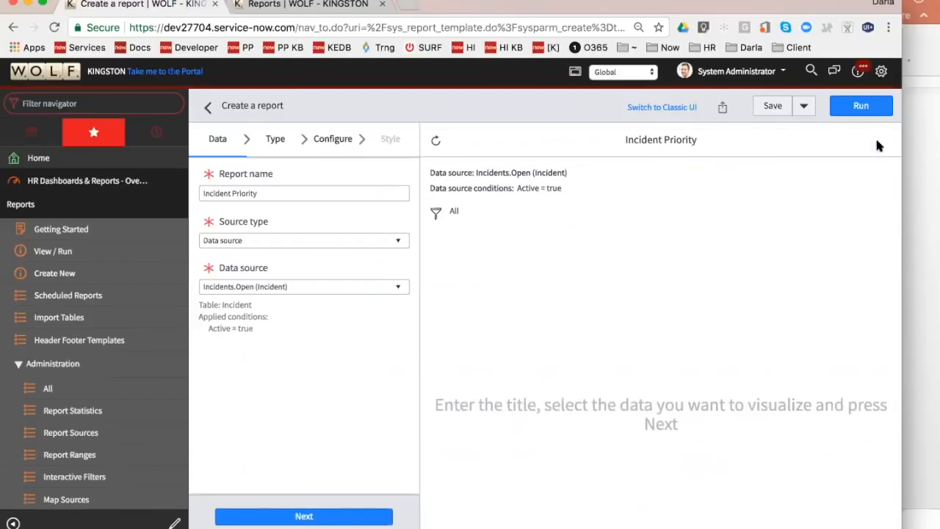
# - Add the filter condition Priority is 1 - Critical to the report and refresh the preview without saving
pyautogui.click(436, 215)
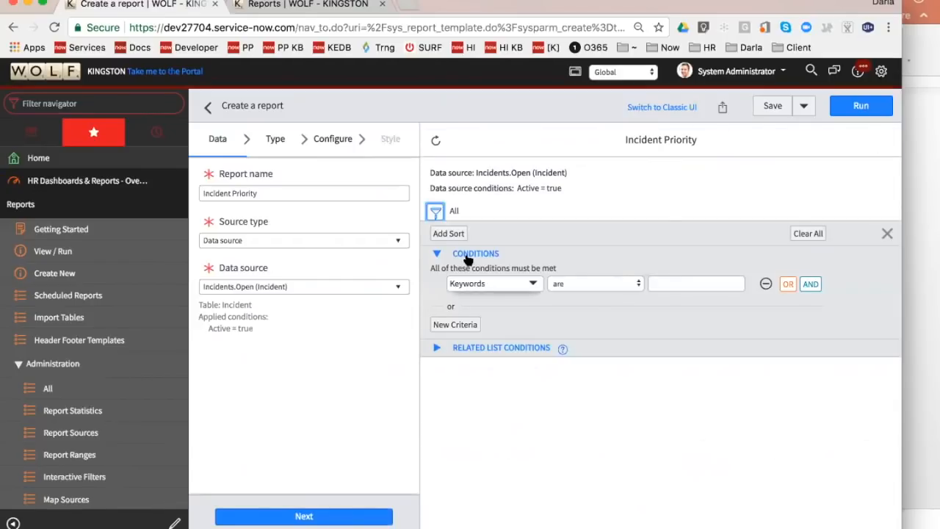
pyautogui.click(485, 284)
pyautogui.write('prio')
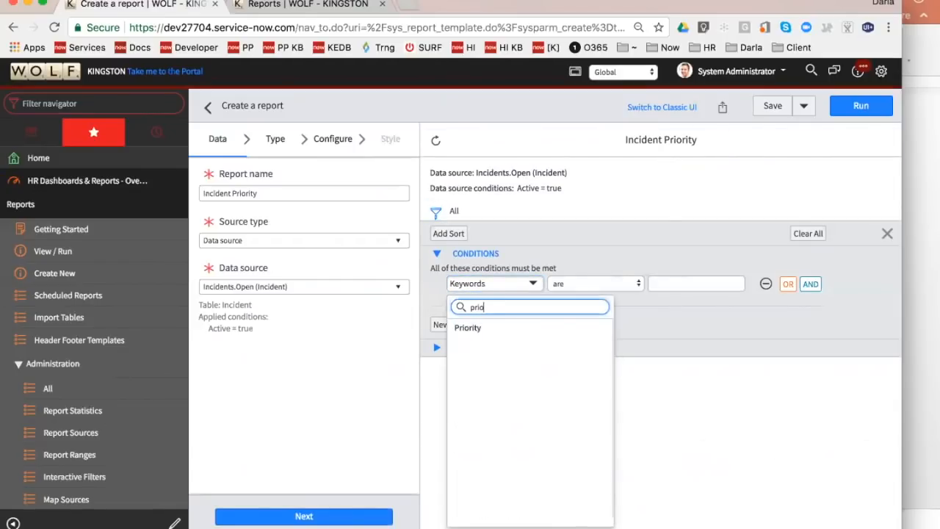
pyautogui.click(492, 327)
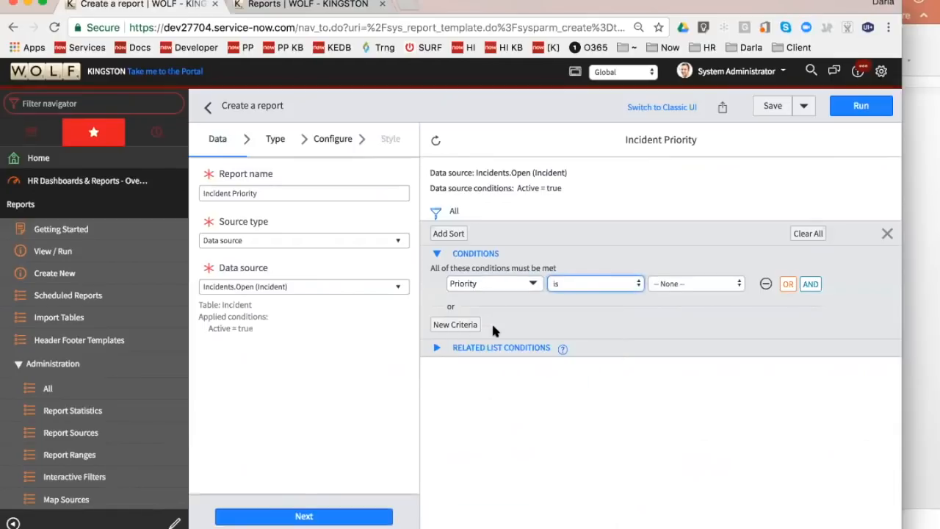
pyautogui.click(677, 285)
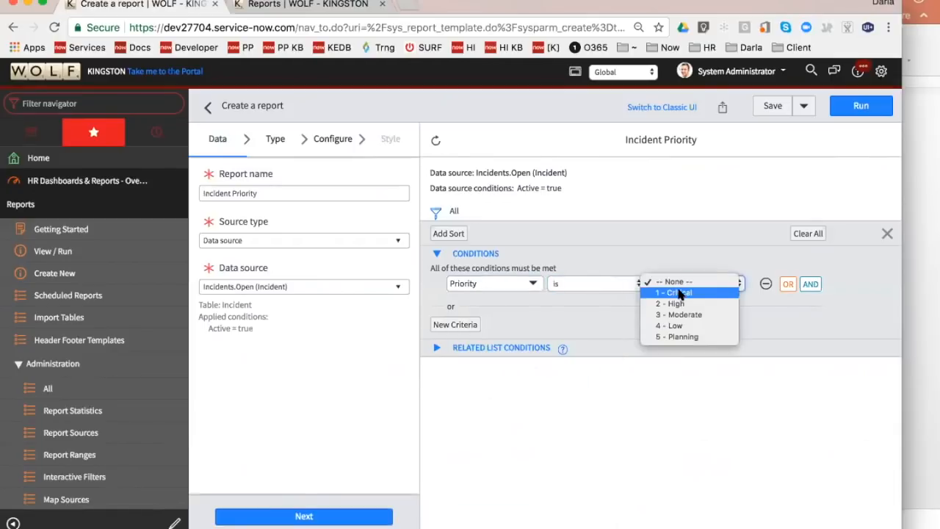
pyautogui.click(679, 293)
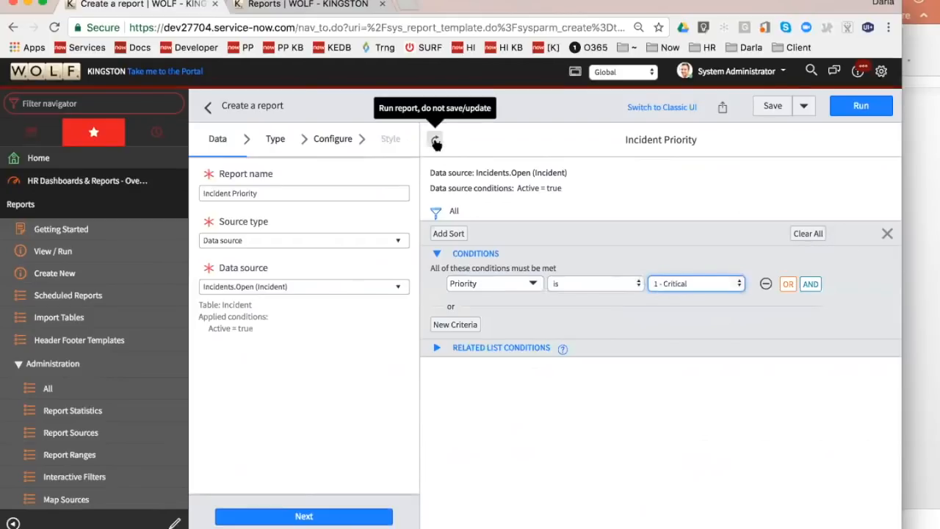
pyautogui.click(436, 141)
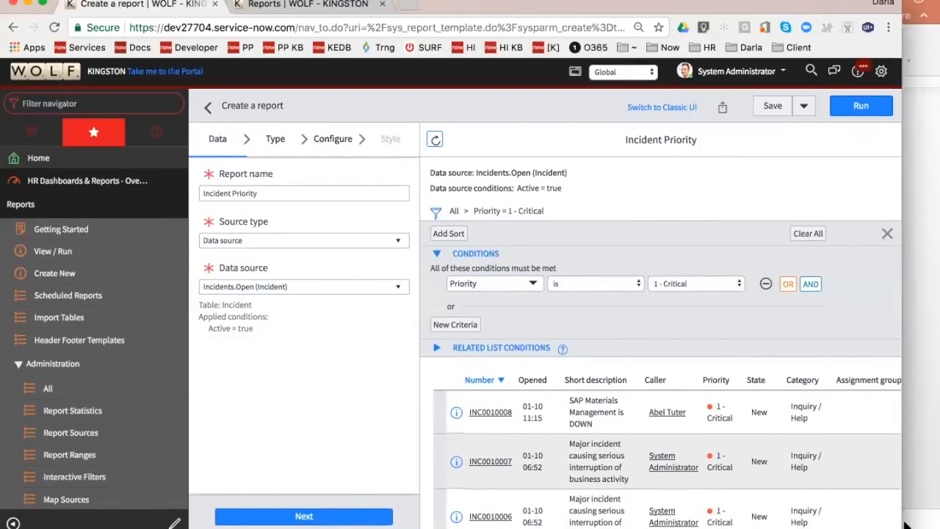
# - Advance to the report type selection, browse the available chart types and choose the vertical Bar chart
pyautogui.moveTo(908, 511); pyautogui.dragTo(911, 502)
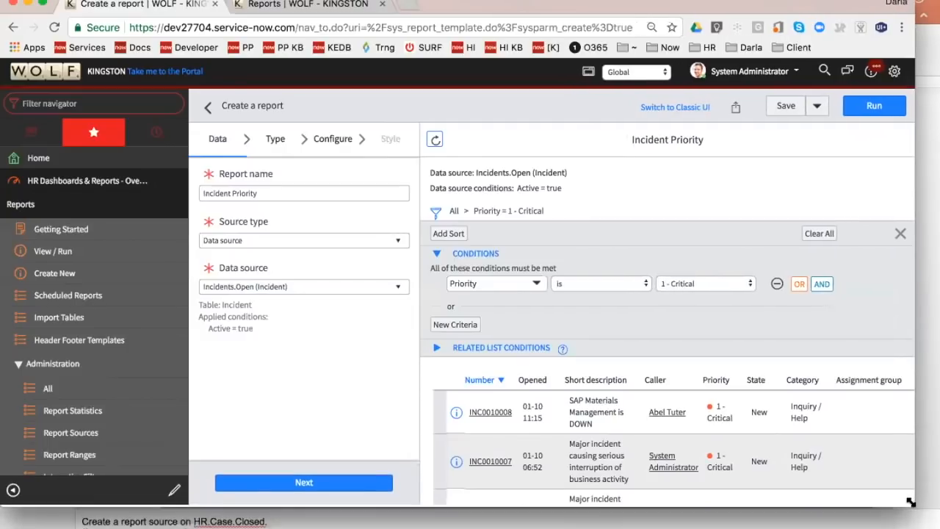
pyautogui.click(304, 482)
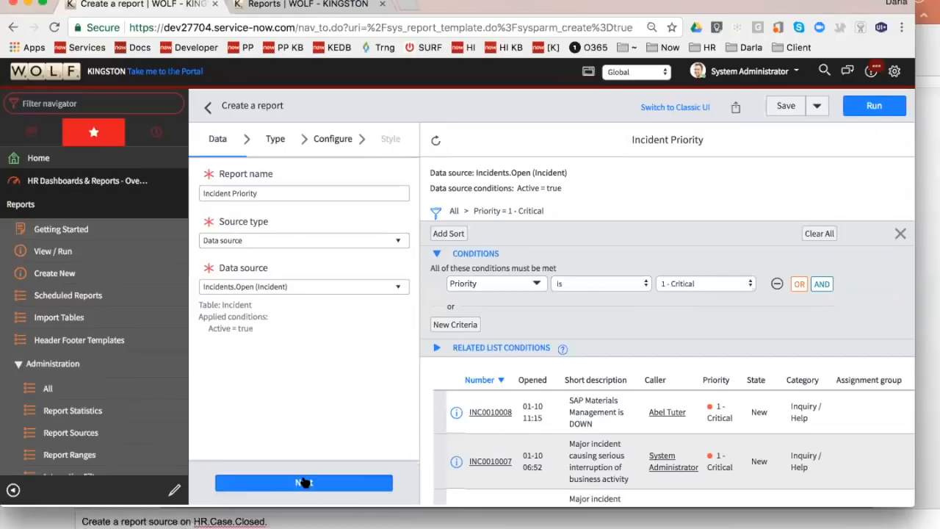
pyautogui.click(304, 481)
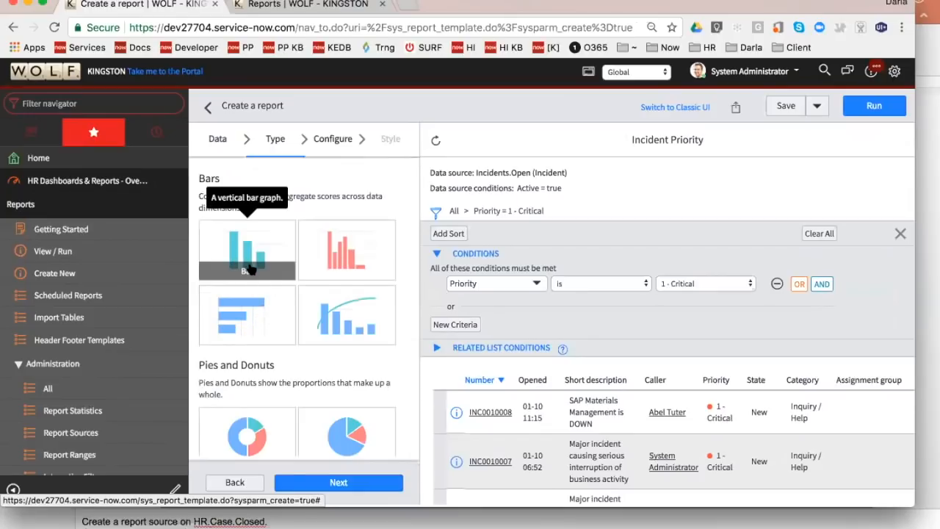
pyautogui.scroll(-5, 257, 308)
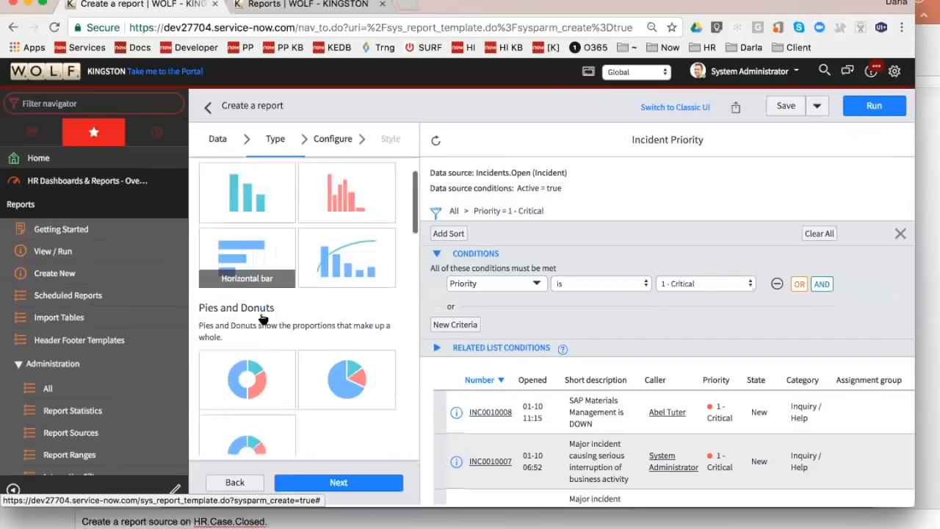
pyautogui.scroll(-5, 263, 319)
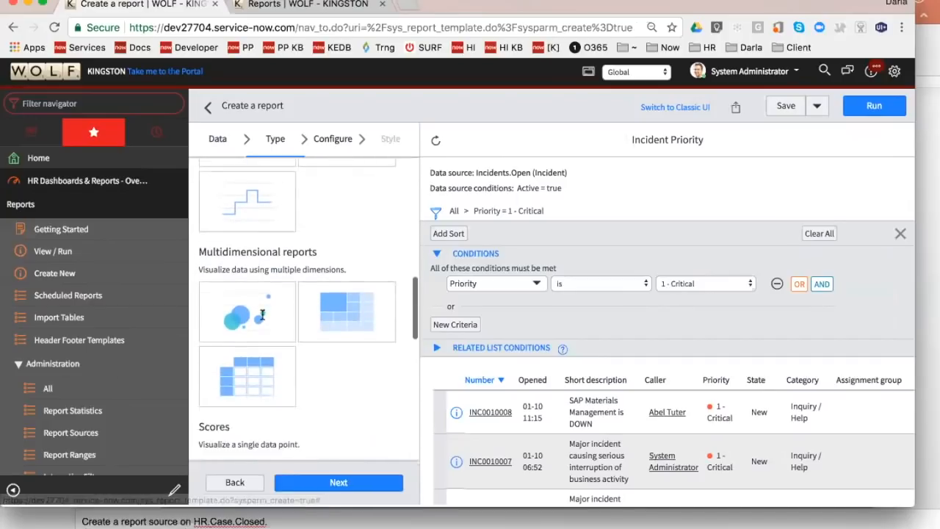
pyautogui.scroll(-4, 263, 319)
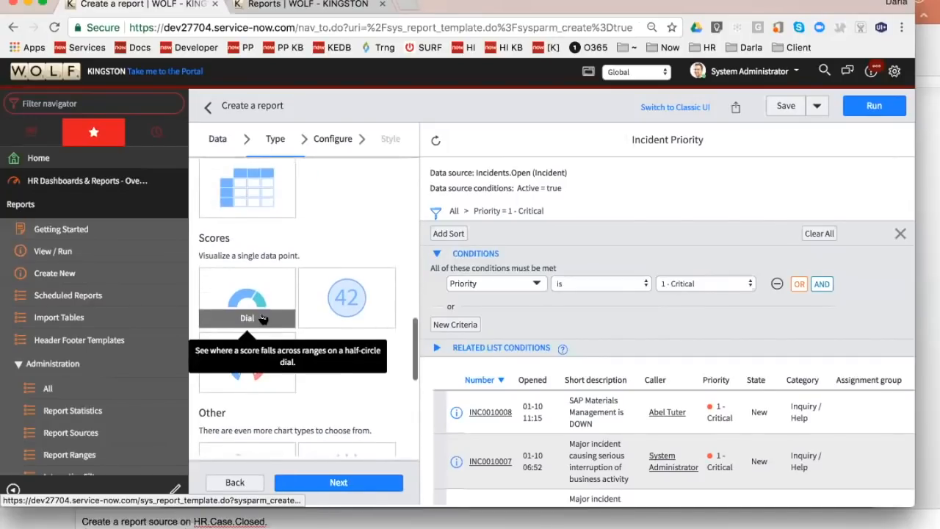
pyautogui.scroll(3, 263, 319)
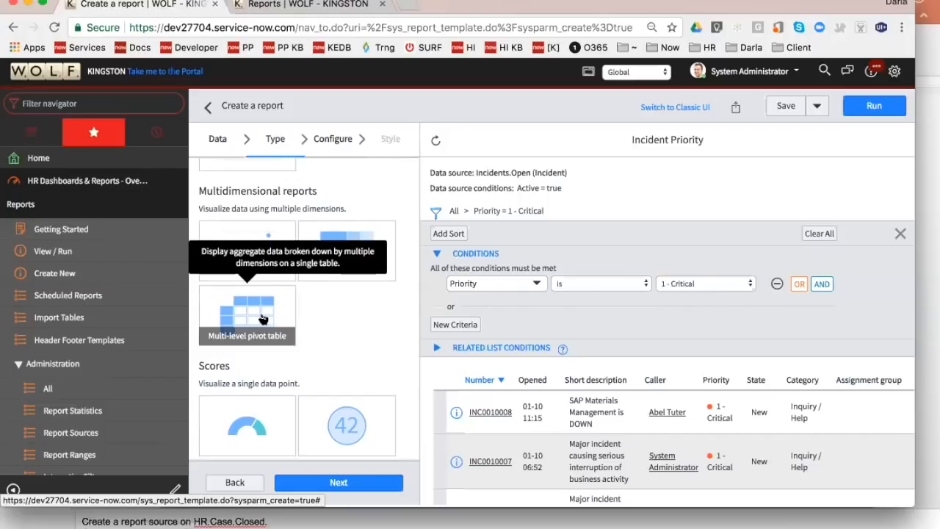
pyautogui.scroll(10, 263, 318)
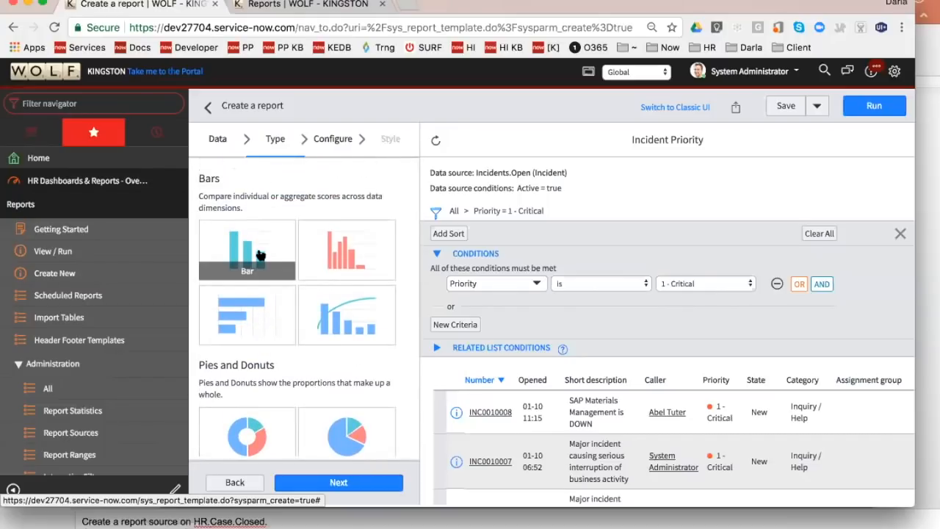
pyautogui.click(260, 255)
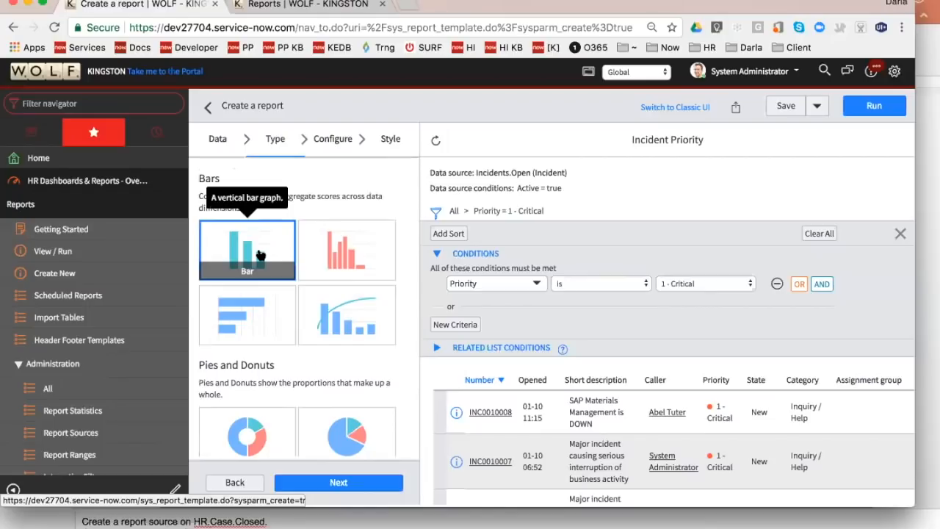
# - Advance to the chart configuration and group the bar chart by Assignment group
pyautogui.click(338, 482)
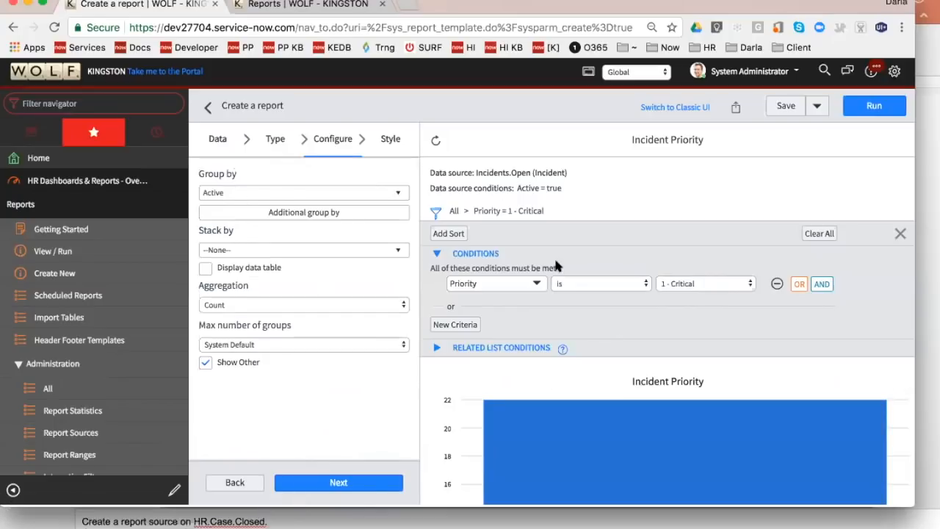
pyautogui.scroll(-5, 607, 409)
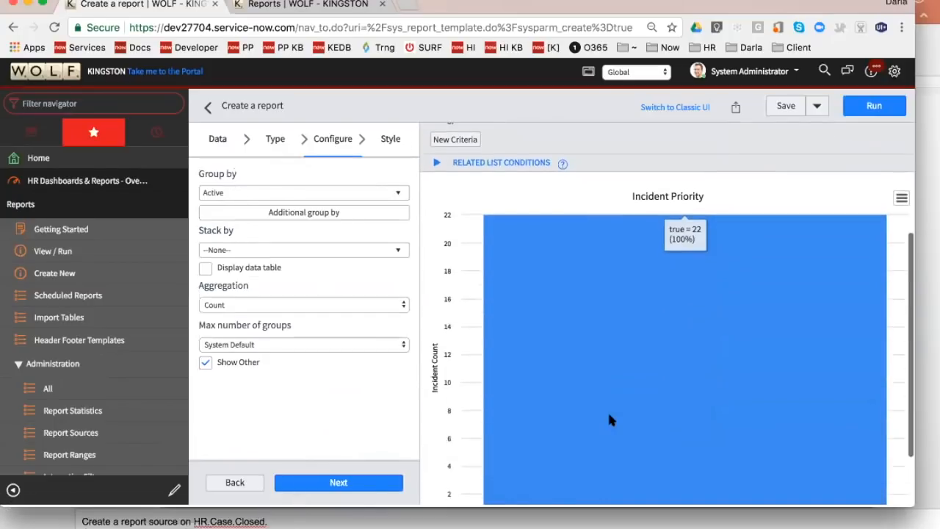
pyautogui.click(338, 192)
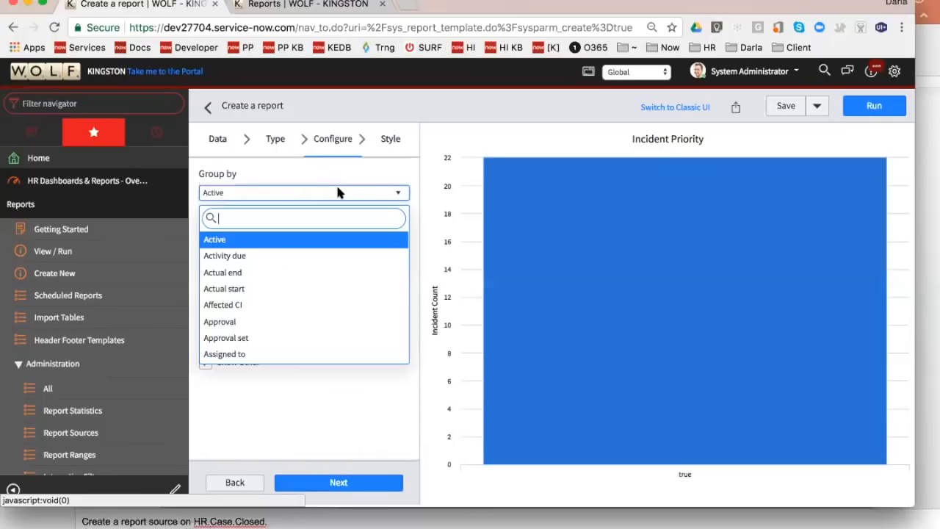
pyautogui.write('assi')
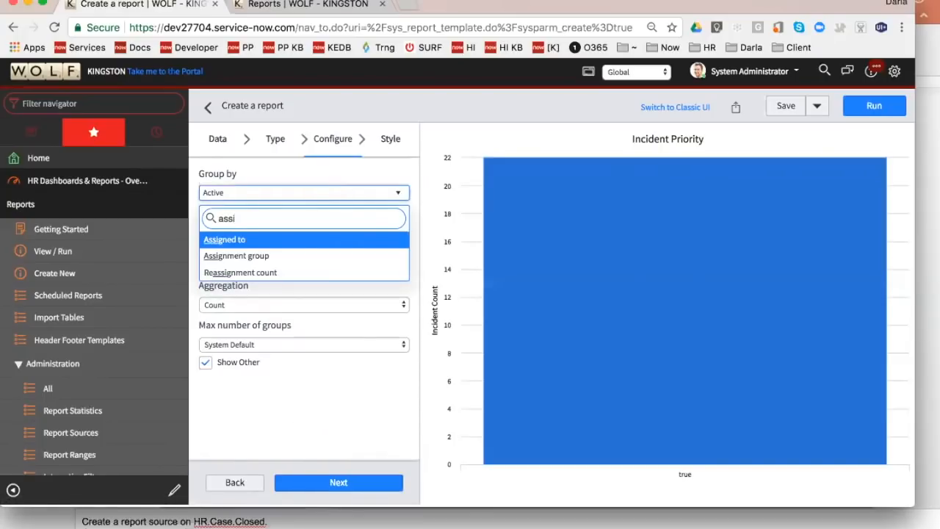
pyautogui.click(340, 255)
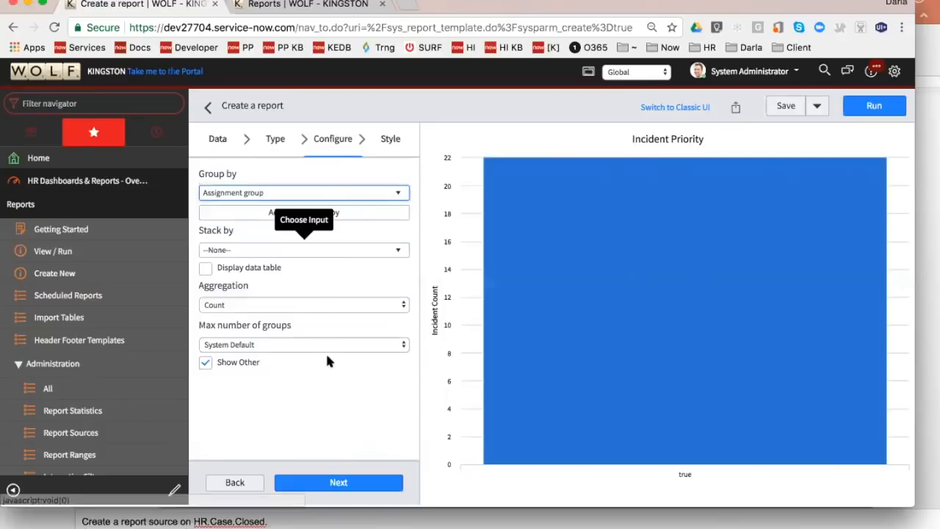
# - Check the stacking options but keep None, advance to the style settings and examine the bars per assignment group
pyautogui.click(252, 248)
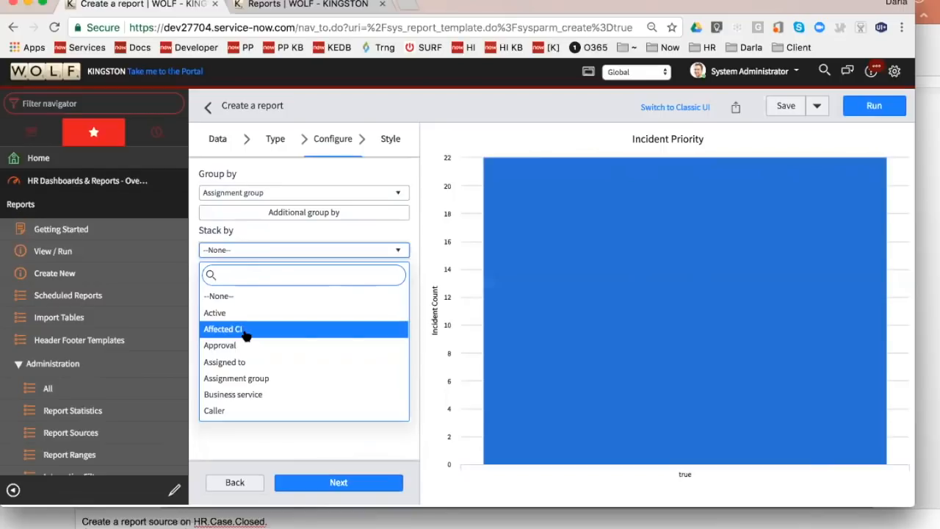
pyautogui.click(270, 438)
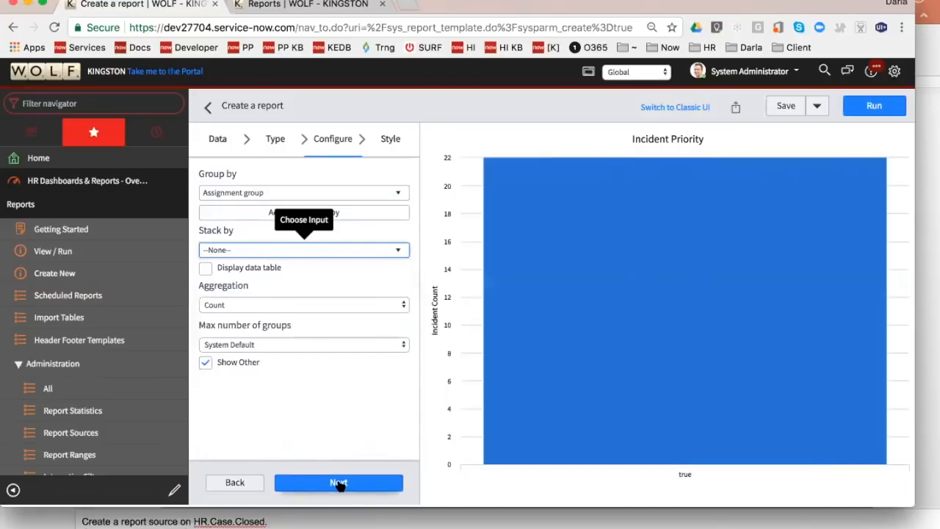
pyautogui.click(339, 482)
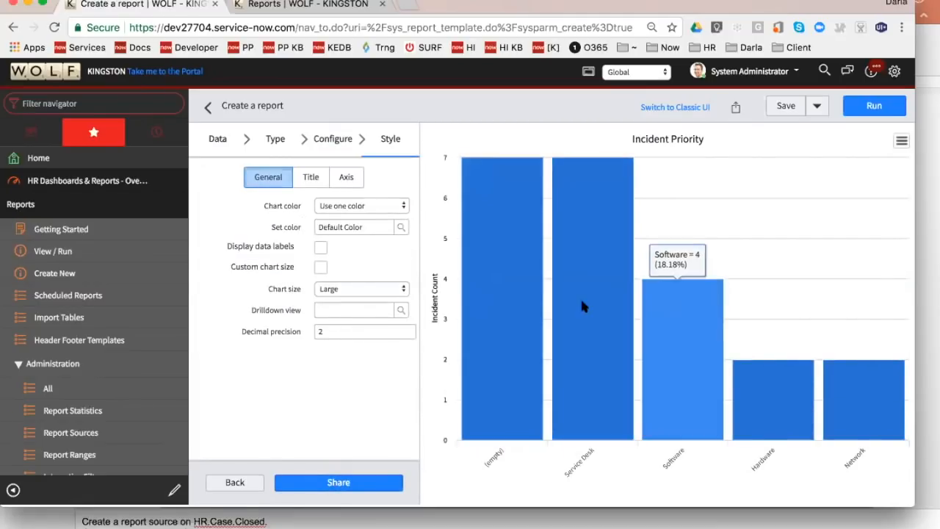
pyautogui.scroll(2, 573, 294)
pyautogui.scroll(-2, 574, 300)
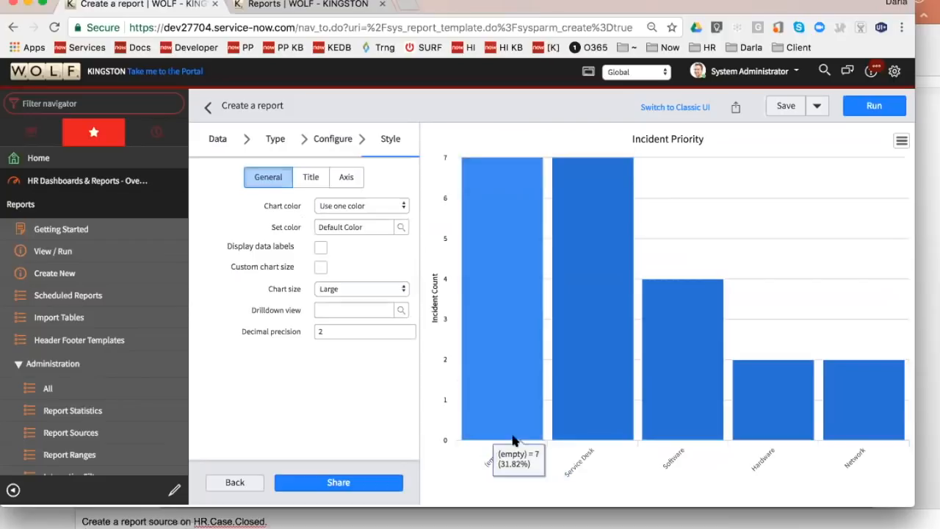
pyautogui.scroll(3, 492, 353)
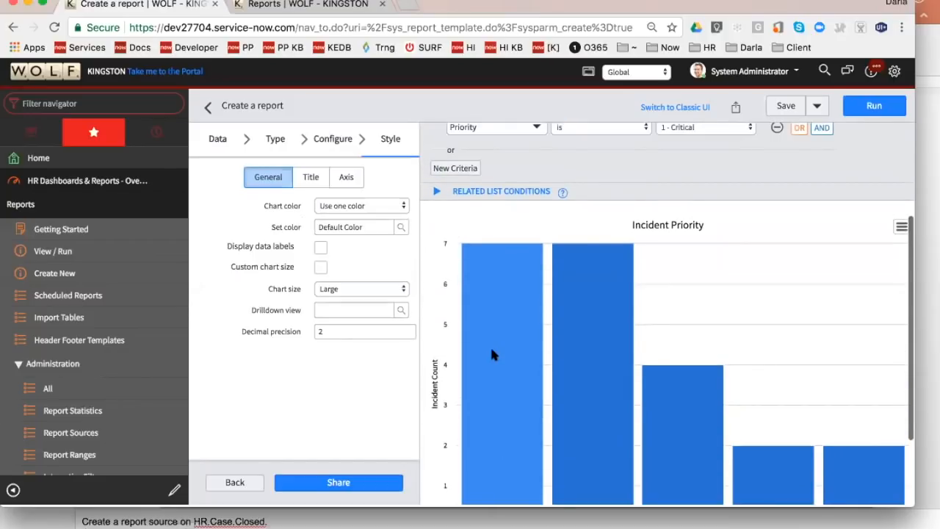
pyautogui.scroll(-2, 492, 353)
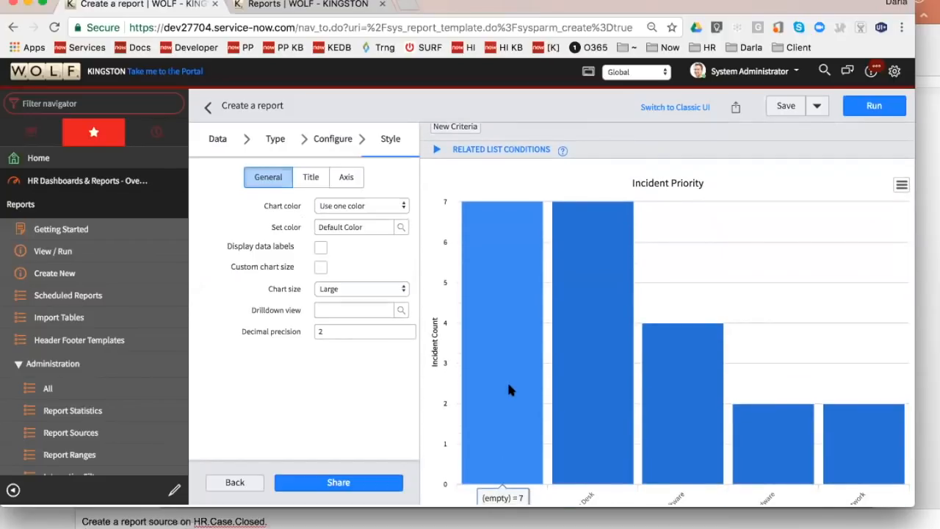
pyautogui.scroll(-1, 506, 380)
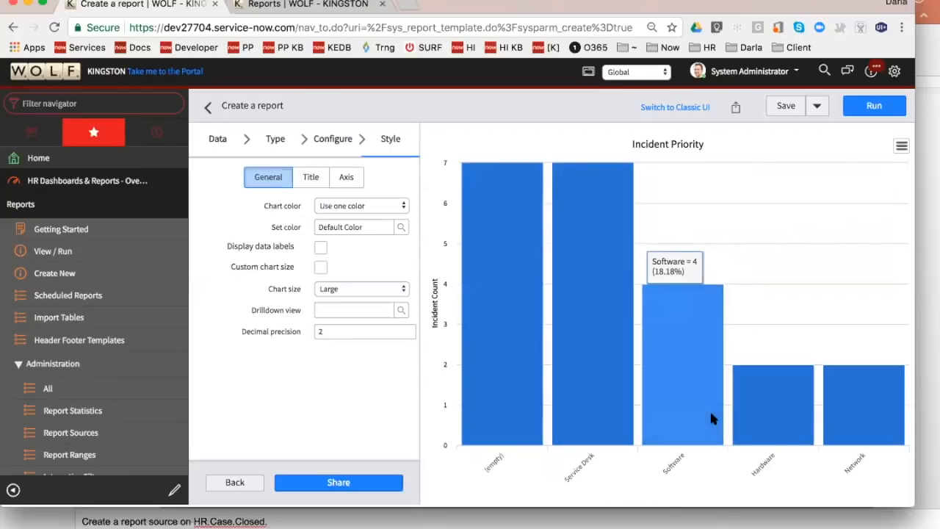
pyautogui.scroll(2, 707, 373)
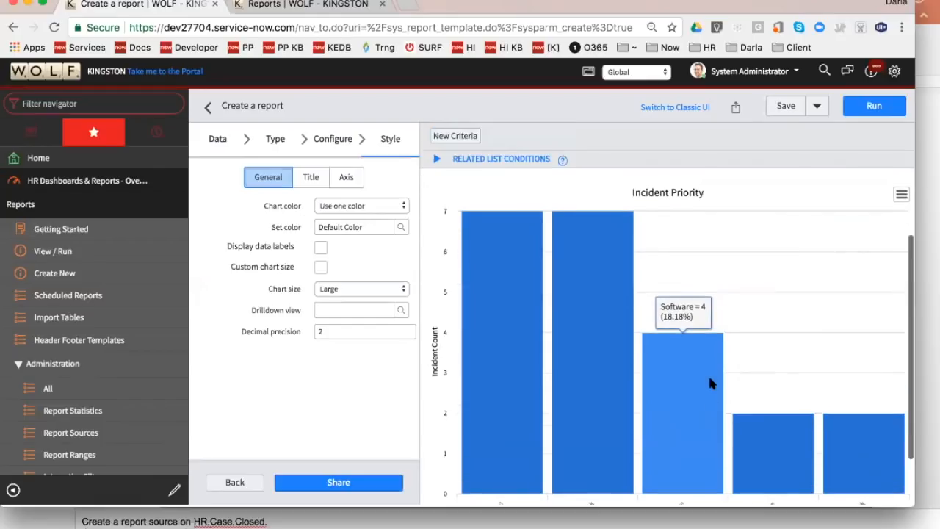
pyautogui.scroll(1, 710, 381)
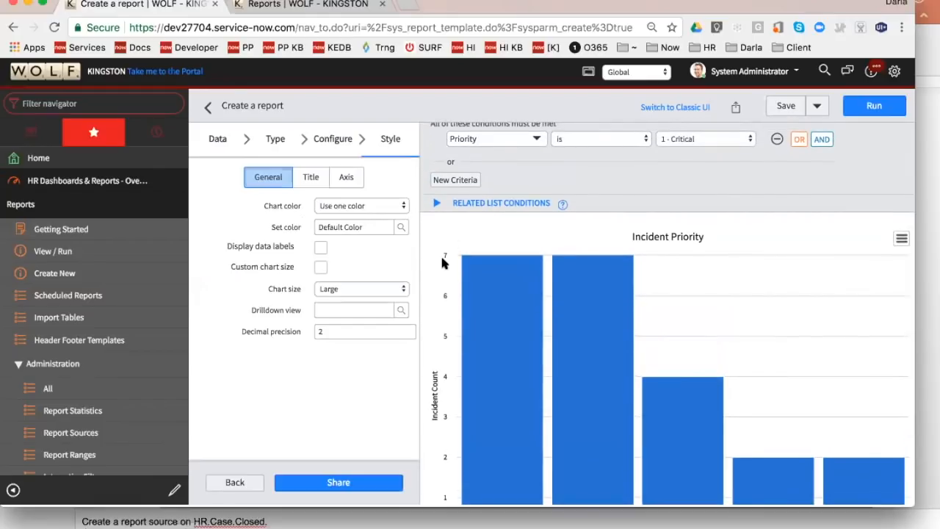
# - Set the chart color to Use color palette and refresh the preview to check the bars
pyautogui.click(384, 202)
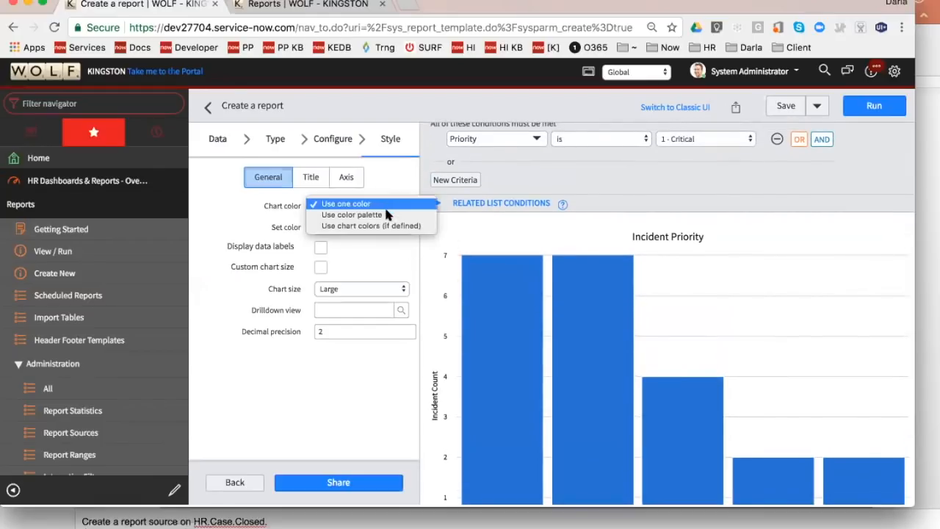
pyautogui.click(385, 215)
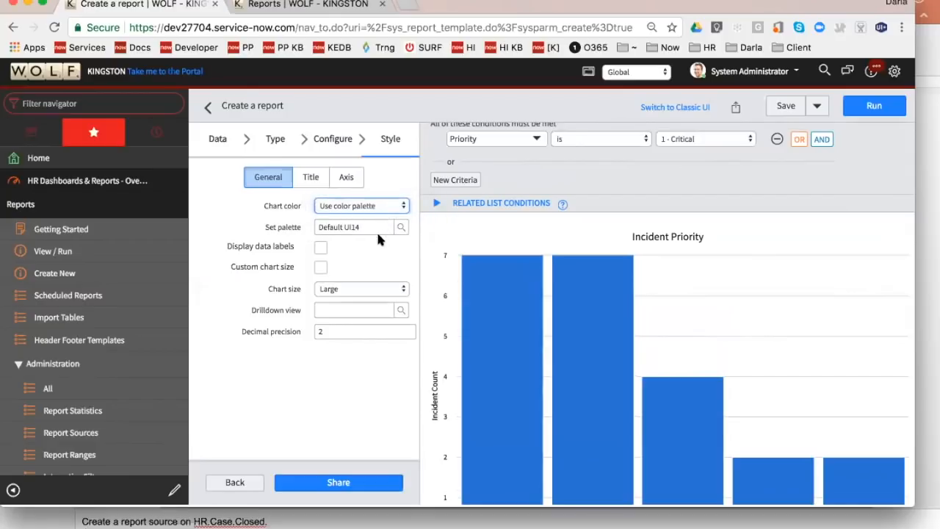
pyautogui.scroll(3, 477, 173)
pyautogui.click(435, 142)
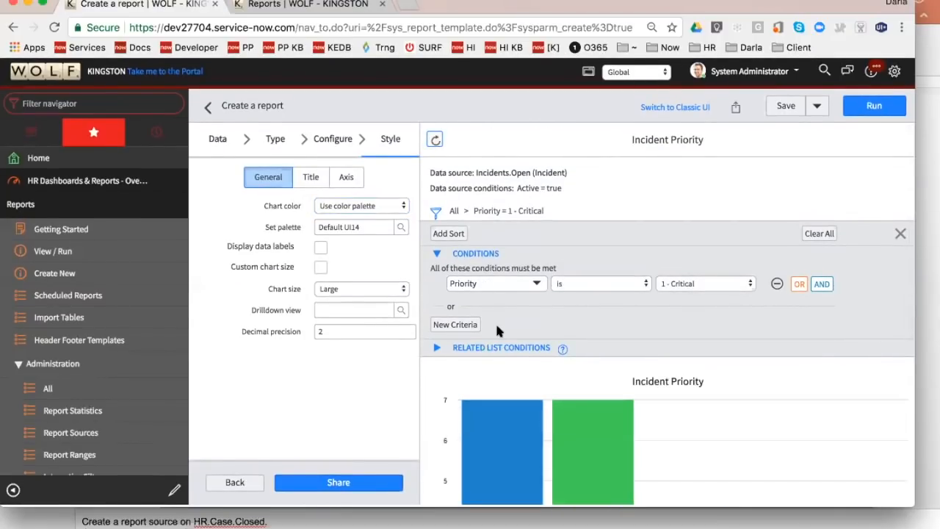
pyautogui.scroll(-5, 496, 326)
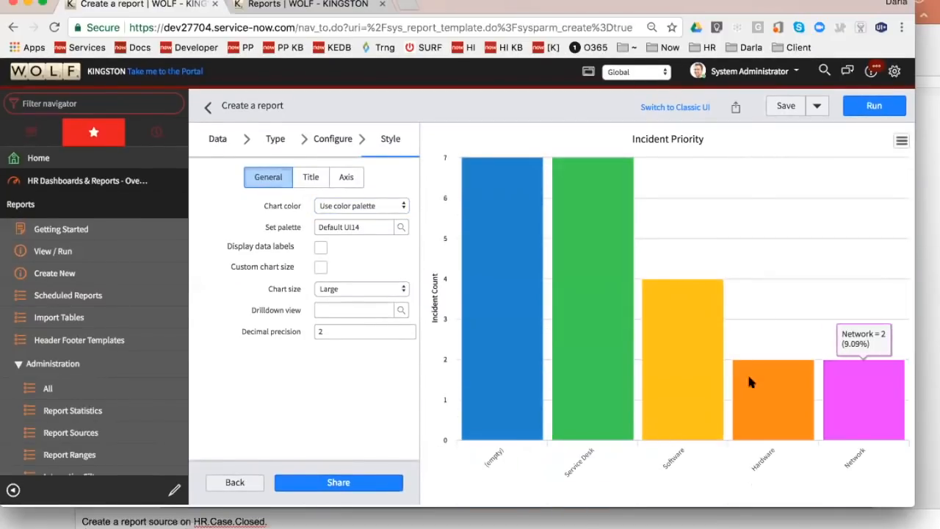
pyautogui.scroll(1, 345, 401)
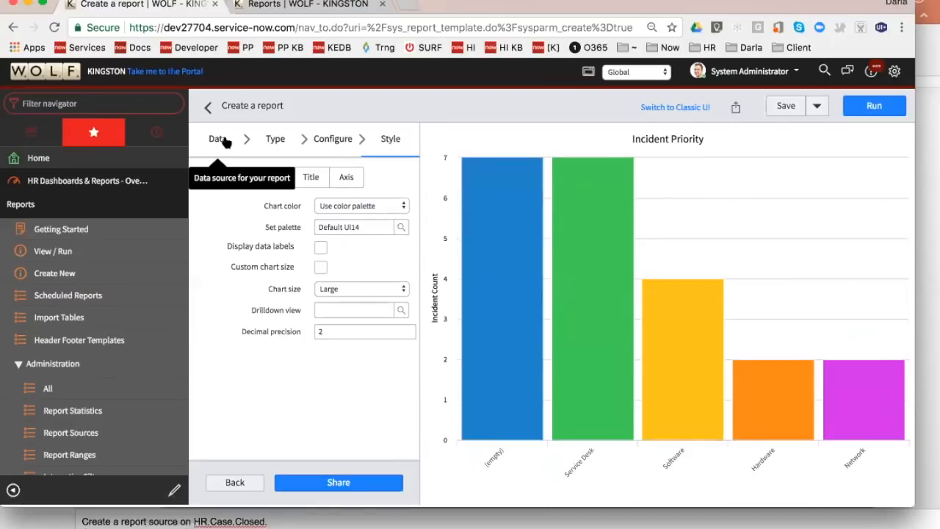
# - Go back to the data settings, rename the report "Incident Priority per Assignment Group" and return to the style settings
pyautogui.click(237, 481)
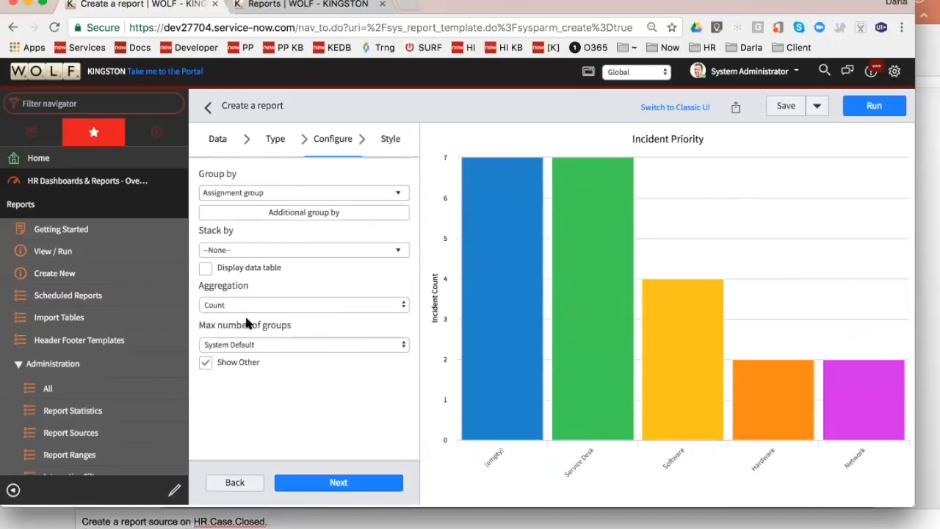
pyautogui.click(232, 481)
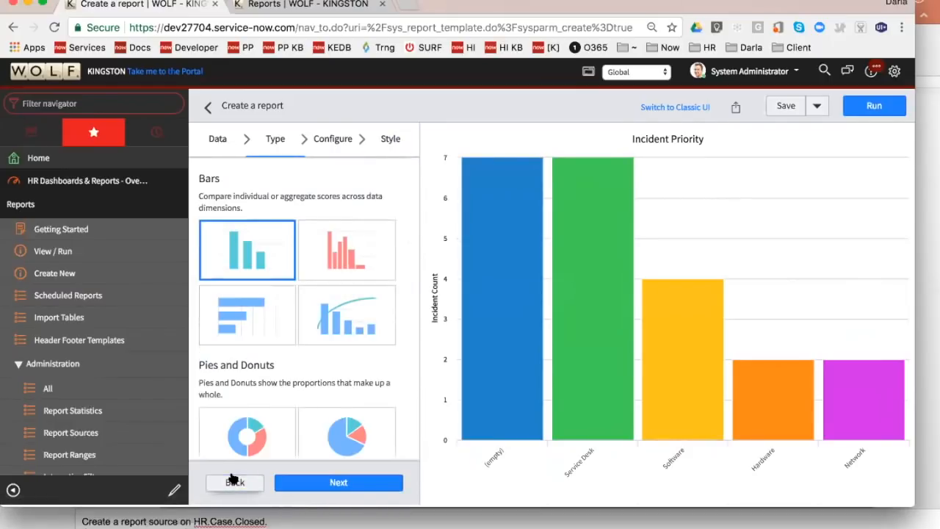
pyautogui.click(234, 481)
pyautogui.click(259, 192)
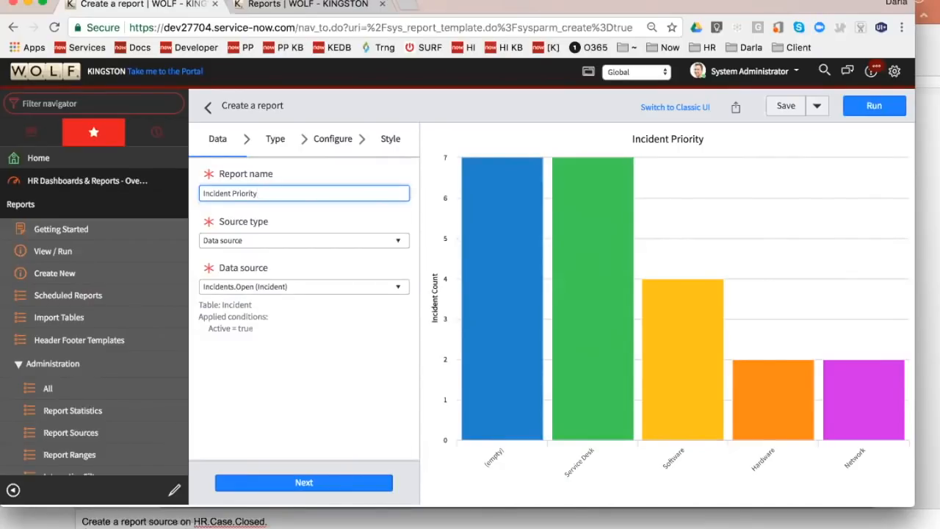
pyautogui.write('e')
pyautogui.press('BackSpace')
pyautogui.write('per Assignment Group')
pyautogui.click(303, 481)
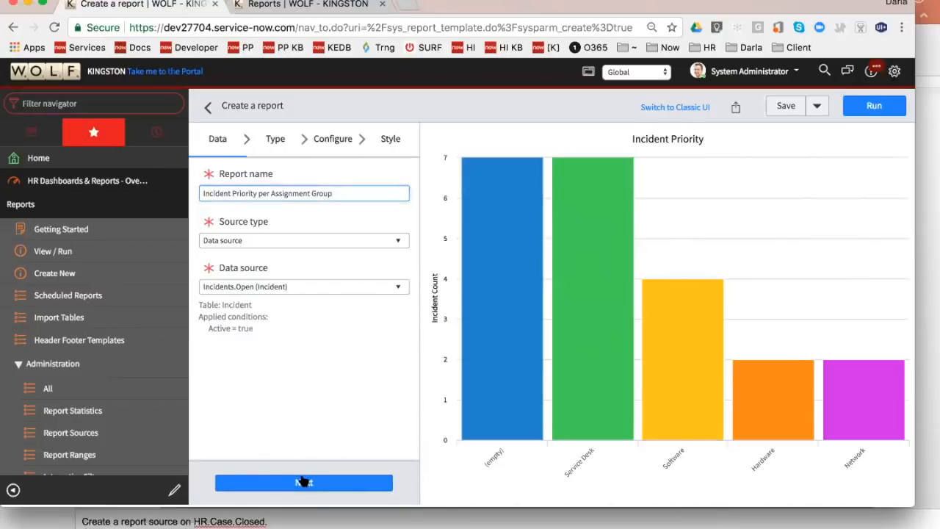
pyautogui.scroll(-1, 319, 412)
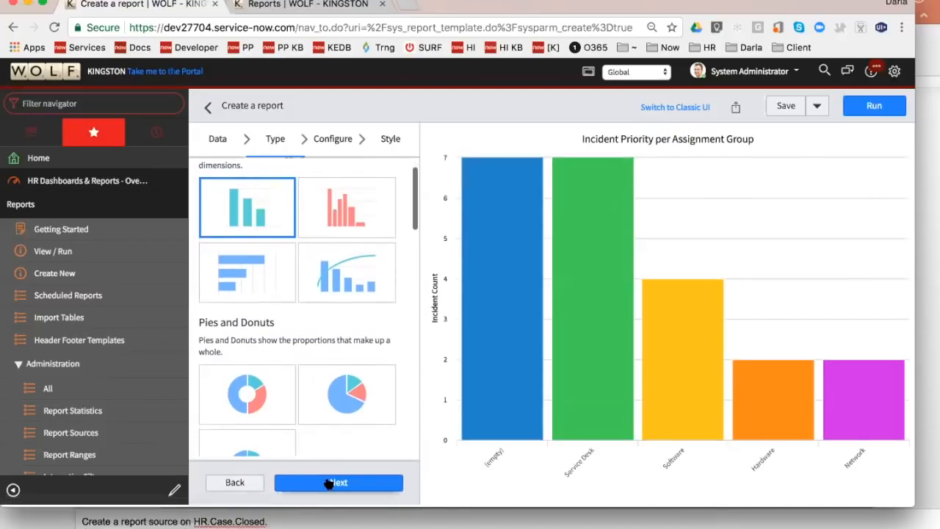
pyautogui.click(332, 481)
pyautogui.click(328, 483)
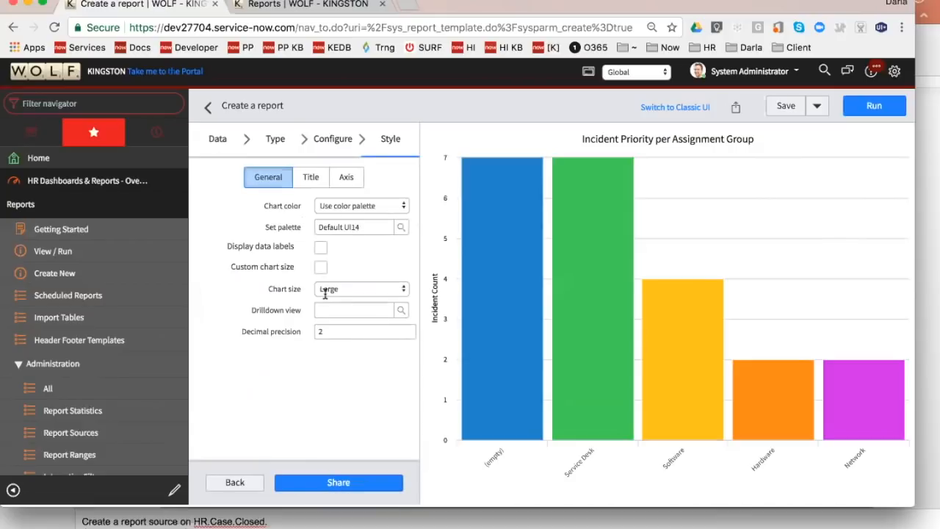
# - Review the chart's title and axis style options and return to the general style settings
pyautogui.click(305, 182)
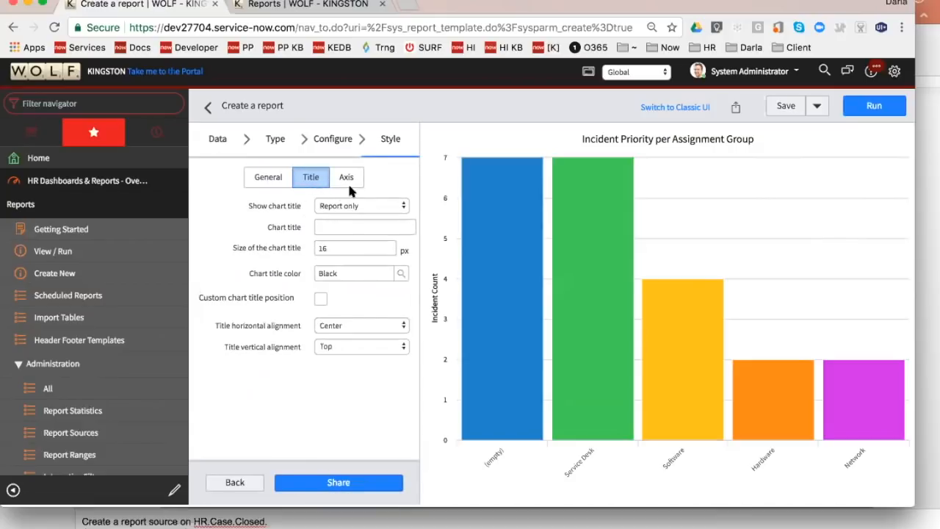
pyautogui.click(346, 182)
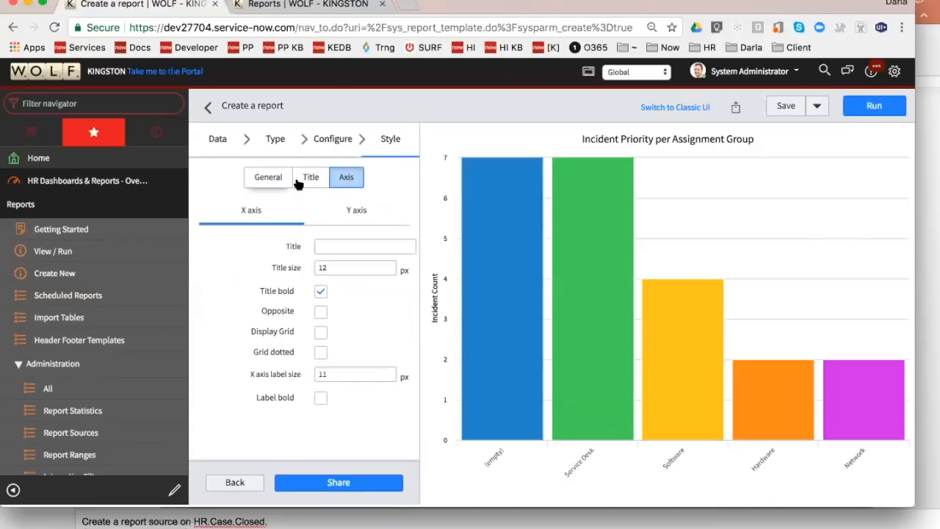
pyautogui.click(266, 184)
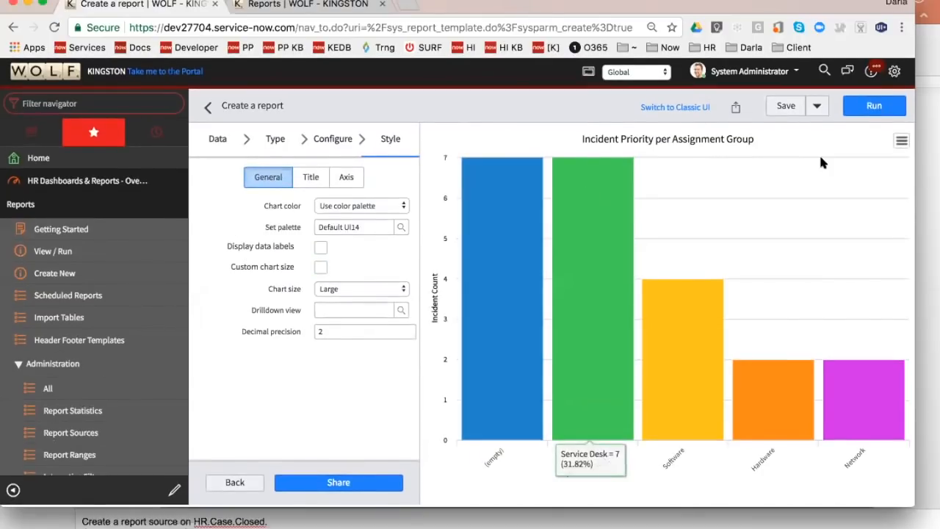
# - Save the report and switch to the Reporting slide in PowerPoint
pyautogui.click(784, 108)
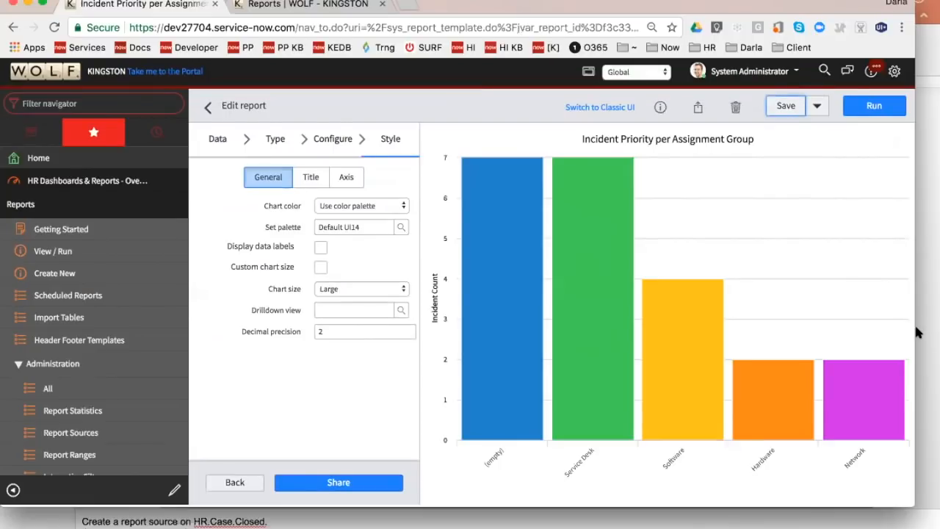
pyautogui.press('super+Tab')
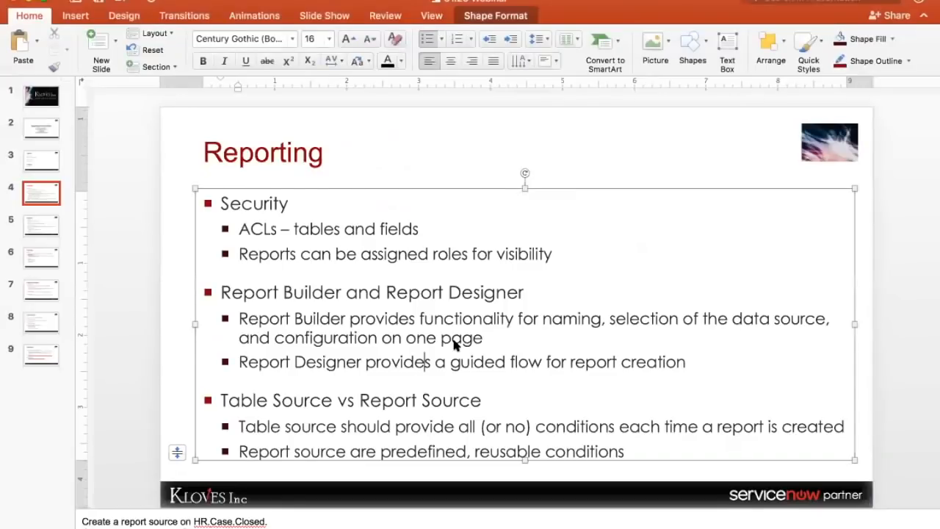
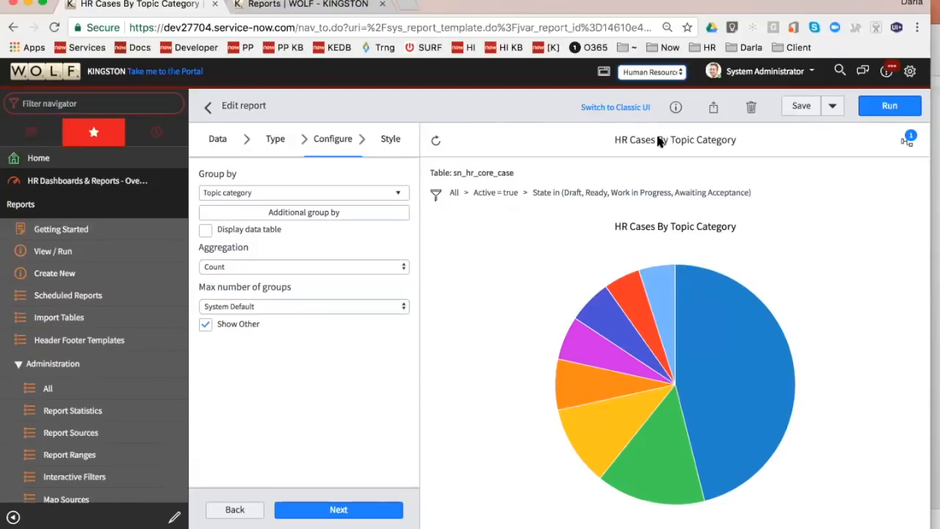
# - Examine the slices and legend of the HR Cases By Topic Category pie chart
pyautogui.scroll(-1, 612, 335)
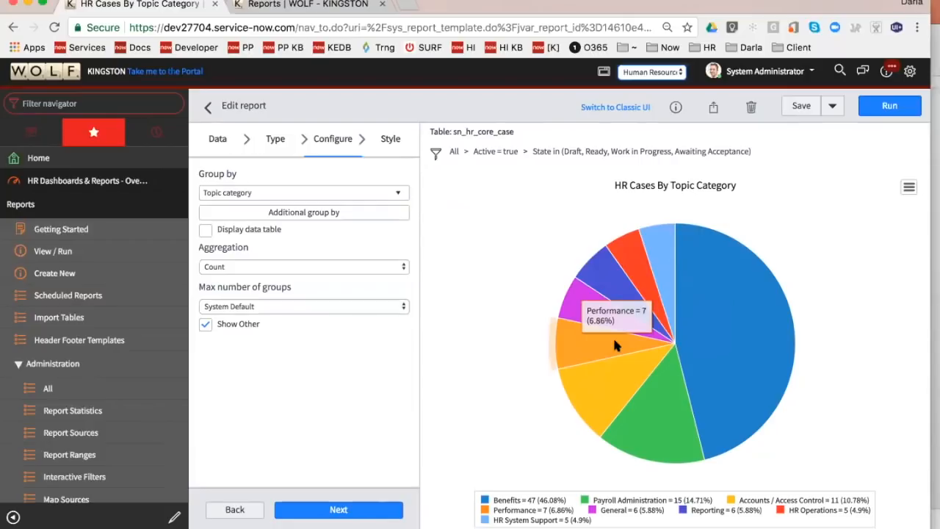
pyautogui.scroll(-1, 615, 342)
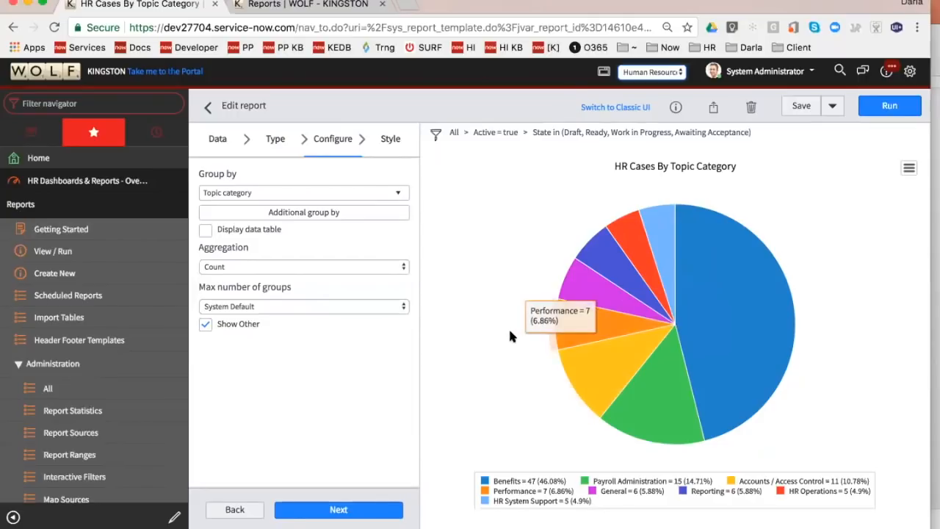
pyautogui.moveTo(750, 364)
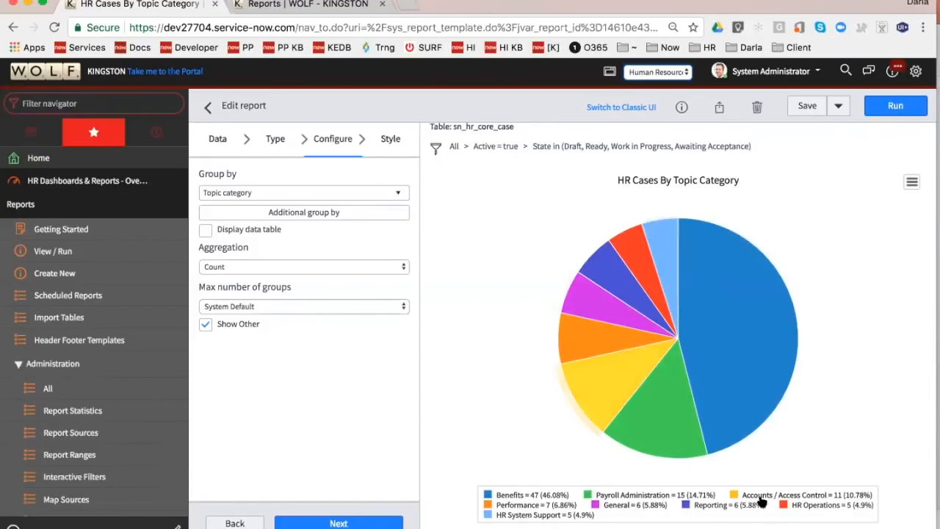
pyautogui.moveTo(740, 324)
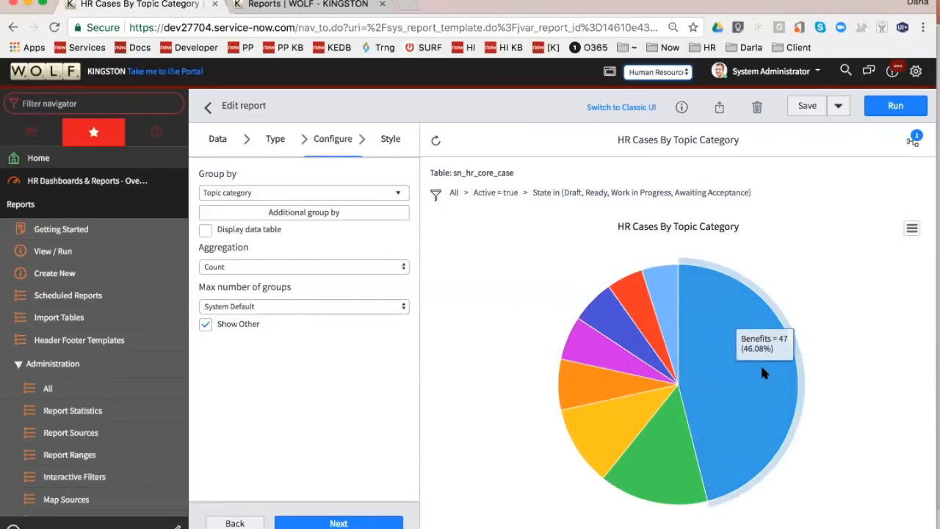
# - Drill from the Benefits slice into the HR tier bars, compare them, and open the HR Tier 1 case list
pyautogui.scroll(-1, 761, 367)
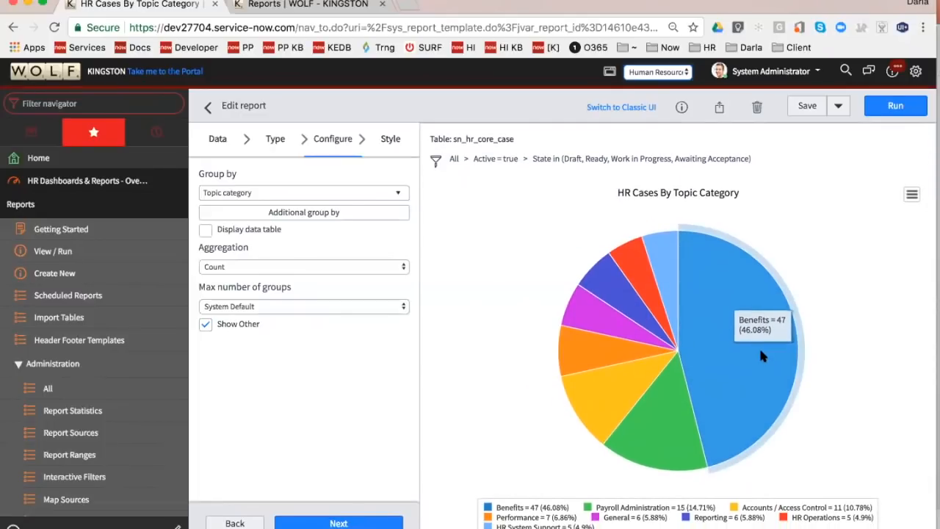
pyautogui.click(719, 342)
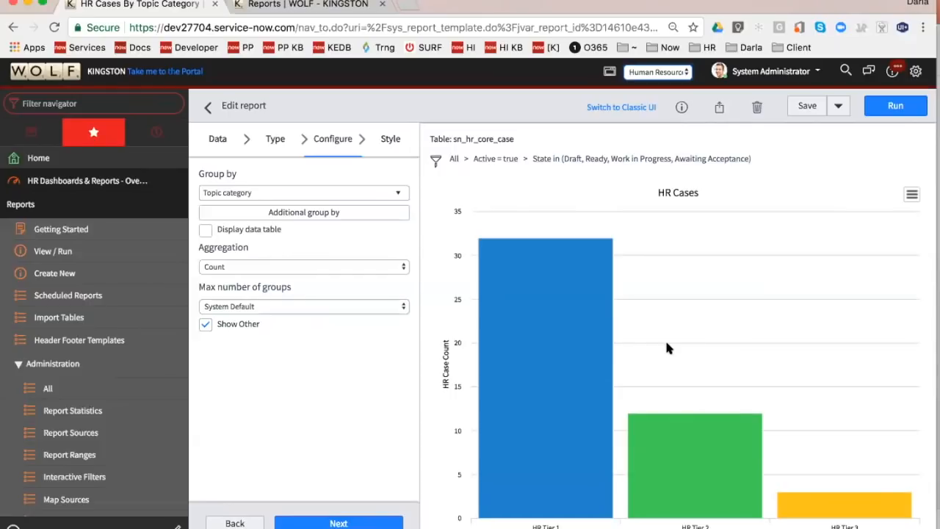
pyautogui.scroll(-2, 667, 348)
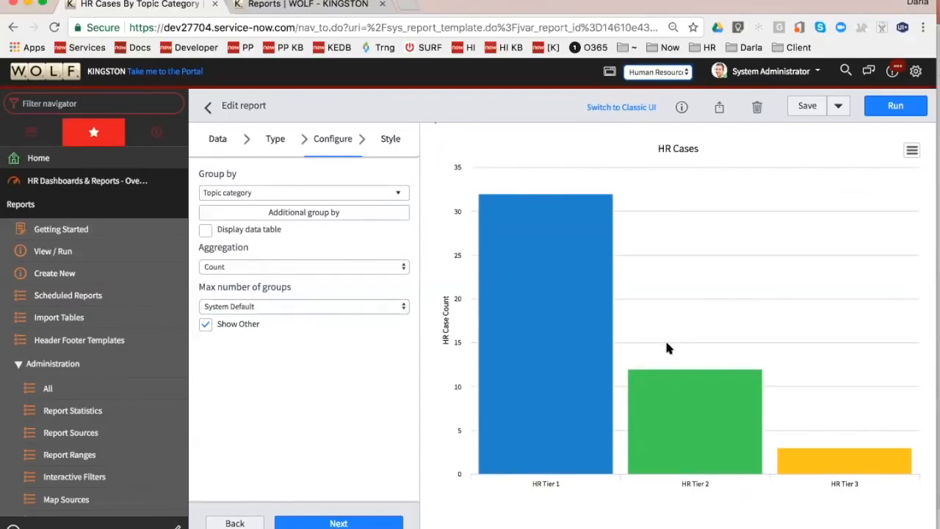
pyautogui.scroll(3, 667, 348)
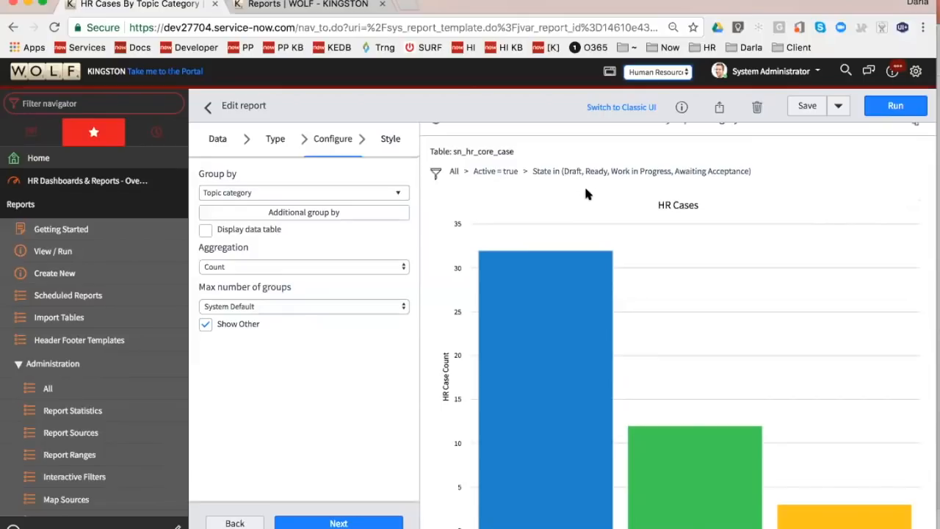
pyautogui.scroll(-3, 640, 197)
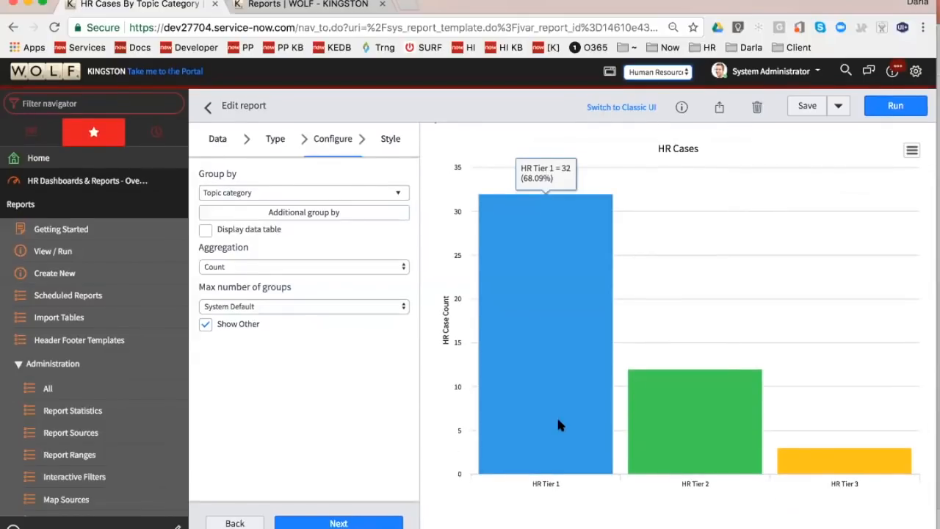
pyautogui.moveTo(842, 481)
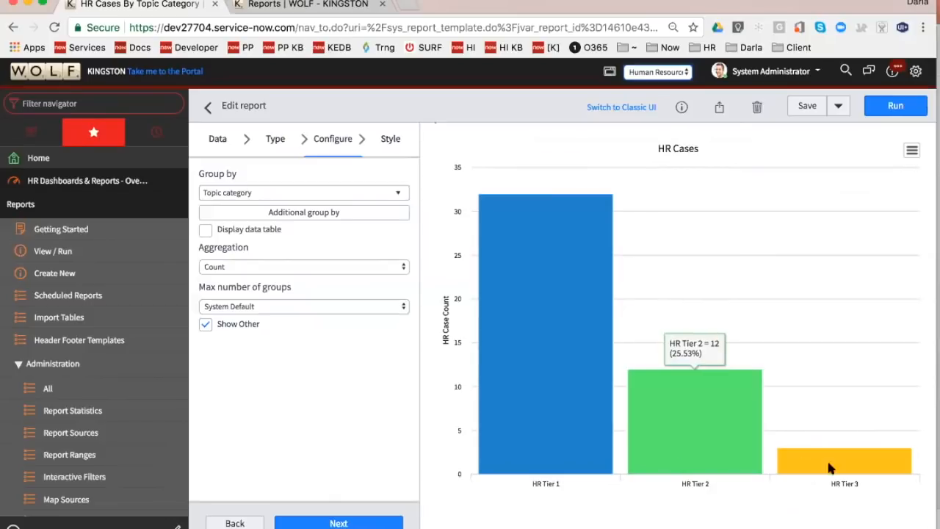
pyautogui.scroll(1, 744, 409)
pyautogui.scroll(1, 744, 408)
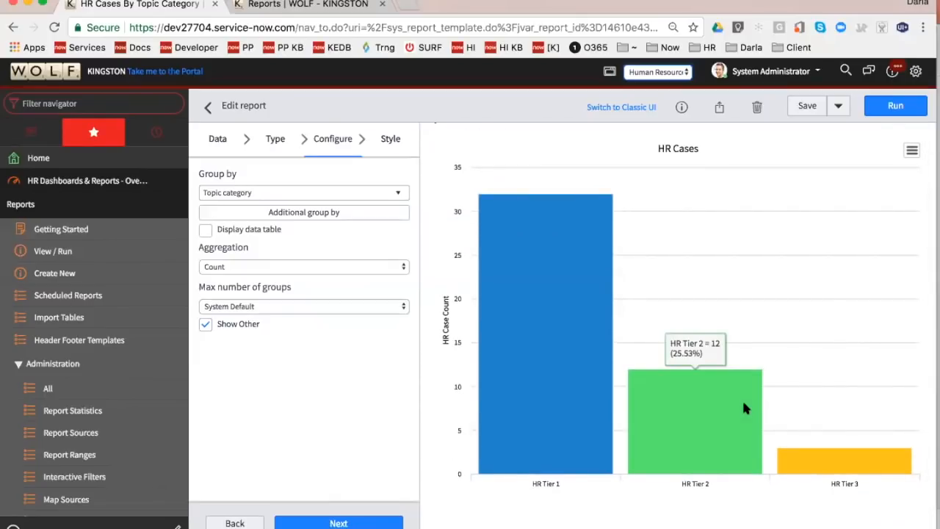
pyautogui.scroll(1, 743, 408)
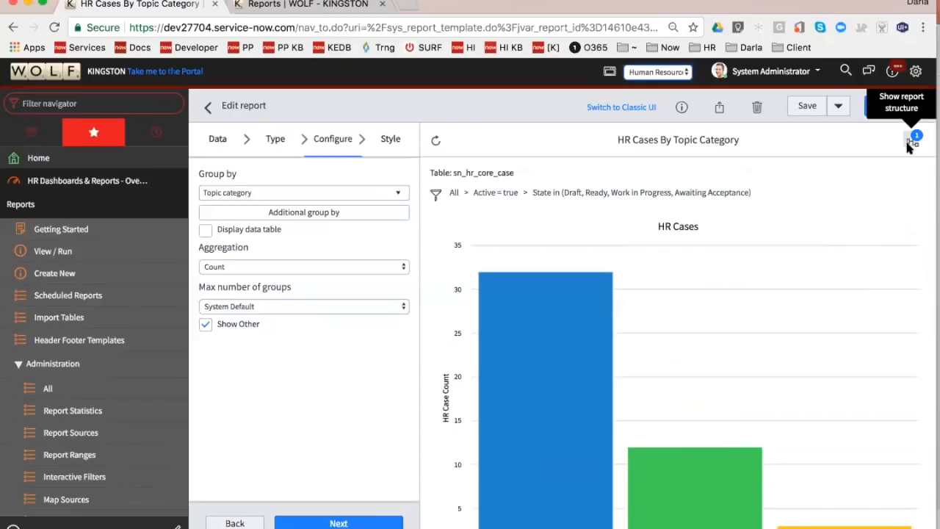
pyautogui.moveTo(560, 388)
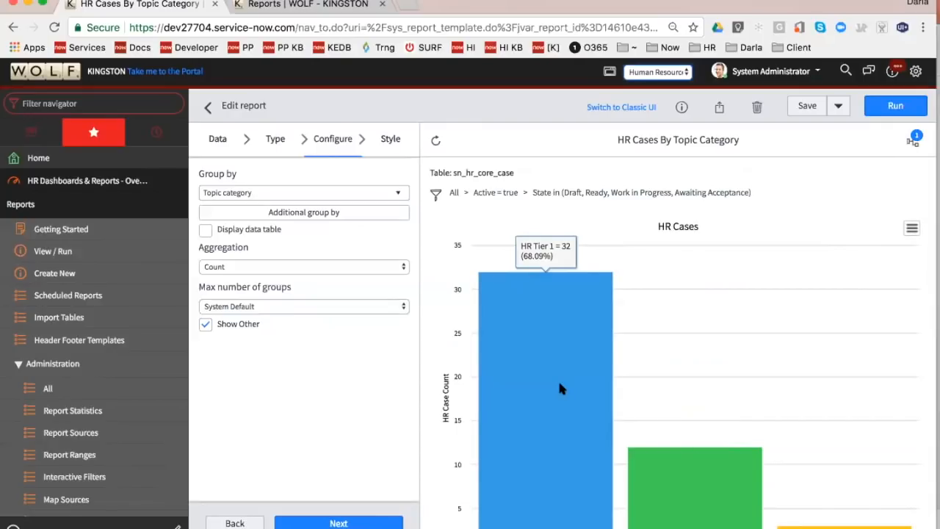
pyautogui.click(560, 388)
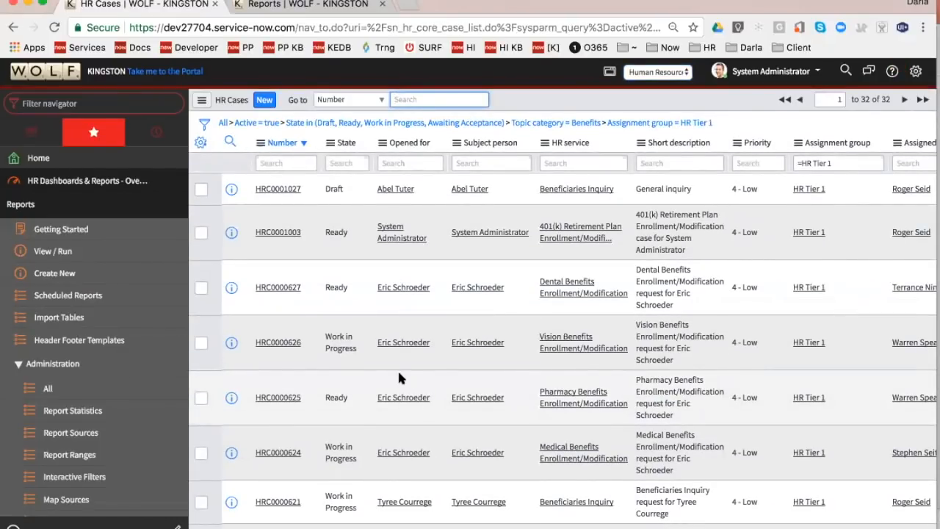
# - Return to the reports list, sort it by last modified and open the Incident Priority per Assignment Group report
pyautogui.click(87, 255)
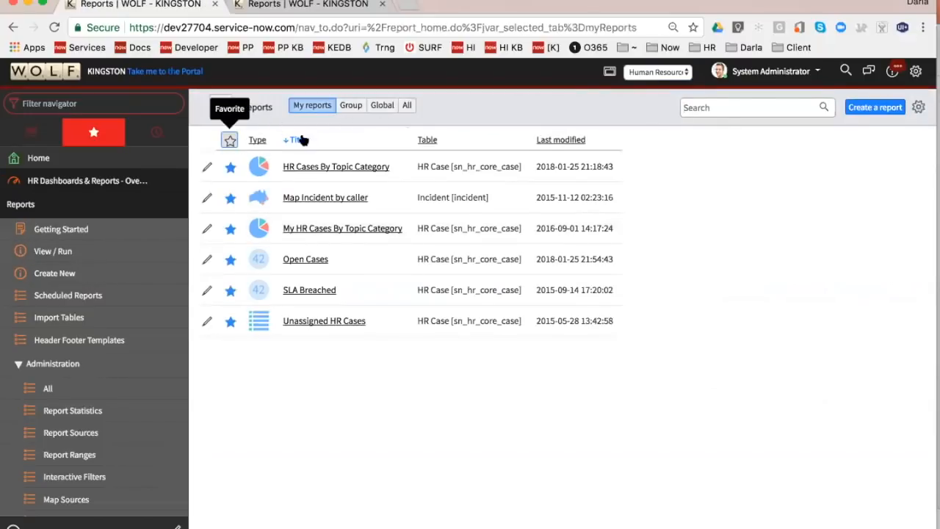
pyautogui.click(230, 140)
pyautogui.click(656, 140)
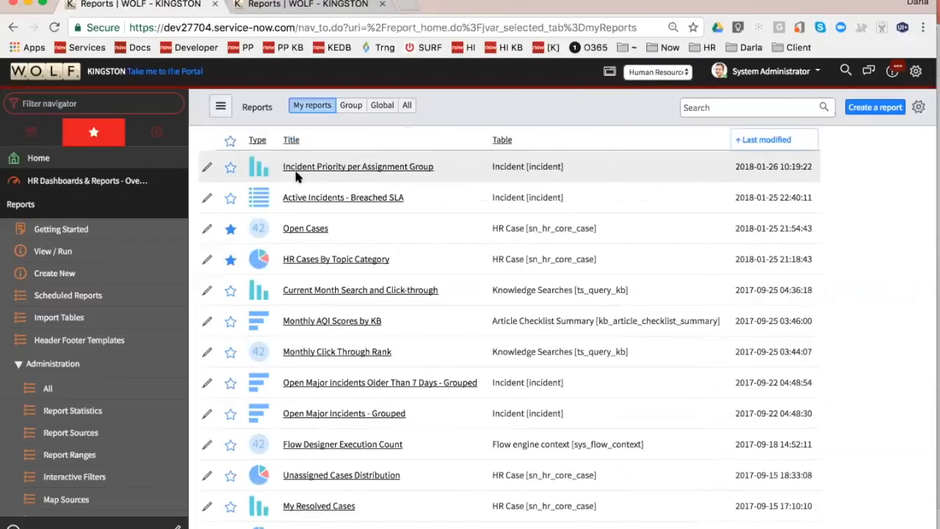
pyautogui.click(294, 168)
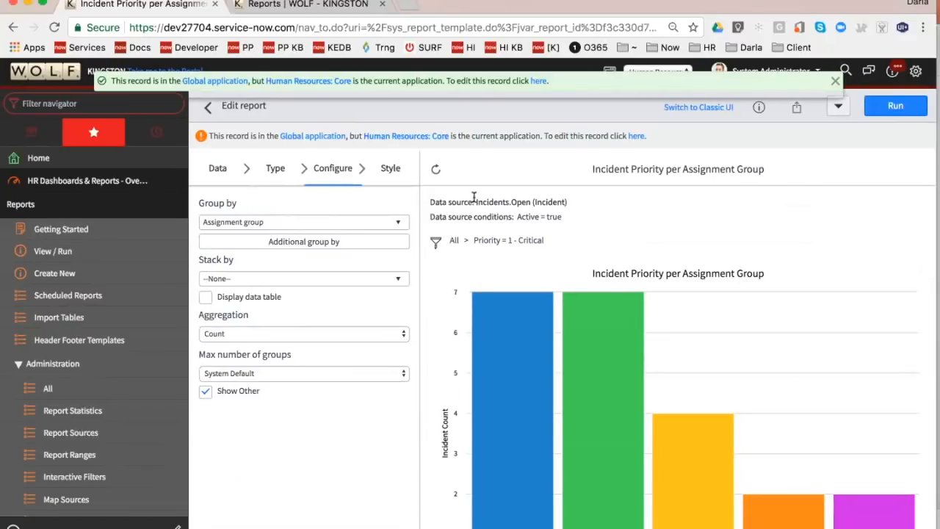
# - Dismiss the application scope notice and switch the current application to Global to make the report editable
pyautogui.click(391, 169)
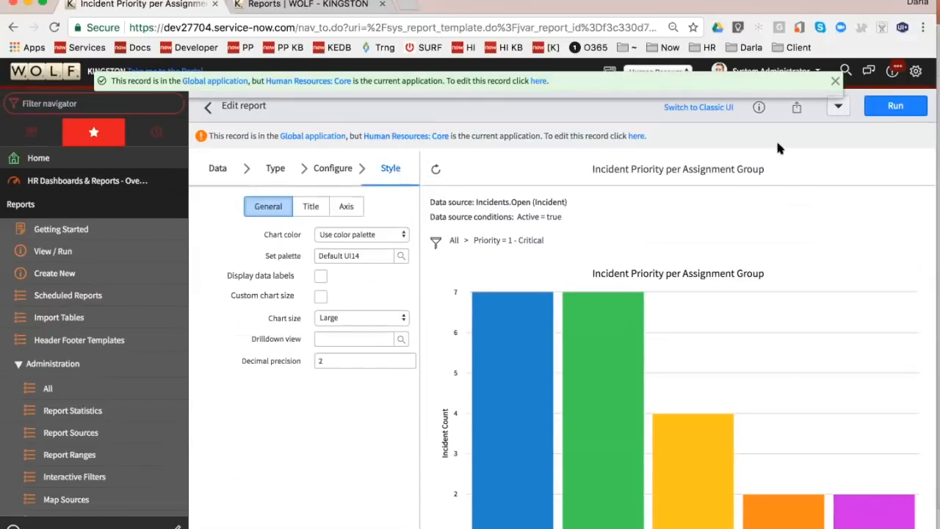
pyautogui.click(836, 81)
pyautogui.moveTo(674, 134); pyautogui.dragTo(207, 136)
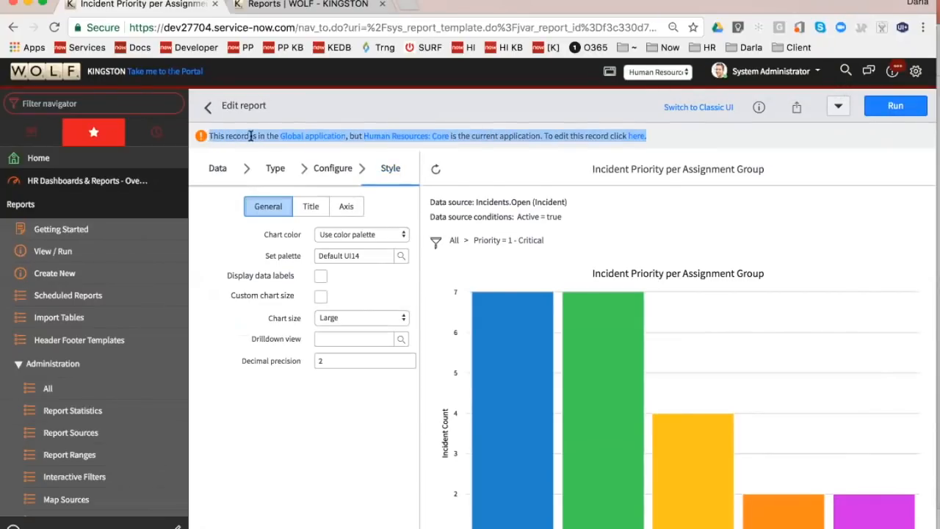
pyautogui.click(660, 71)
pyautogui.click(655, 5)
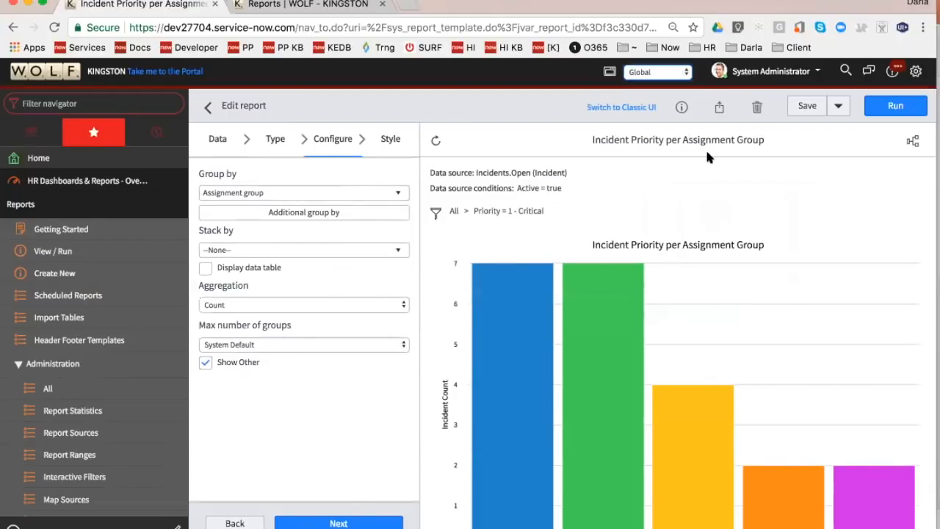
# - Add a drilldown named "Incidents by Assigned To" to the report structure, keeping the Incidents.Open data source, and continue to the chart type
pyautogui.click(913, 141)
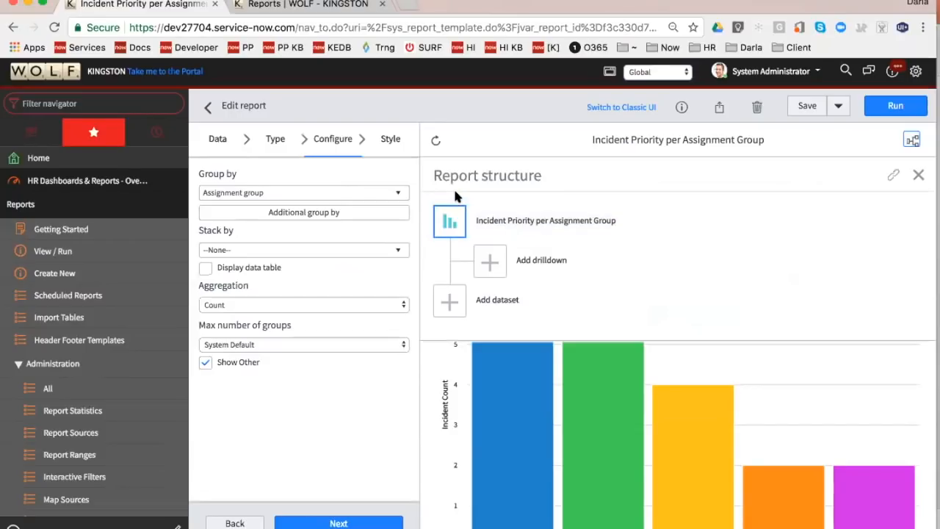
pyautogui.click(490, 262)
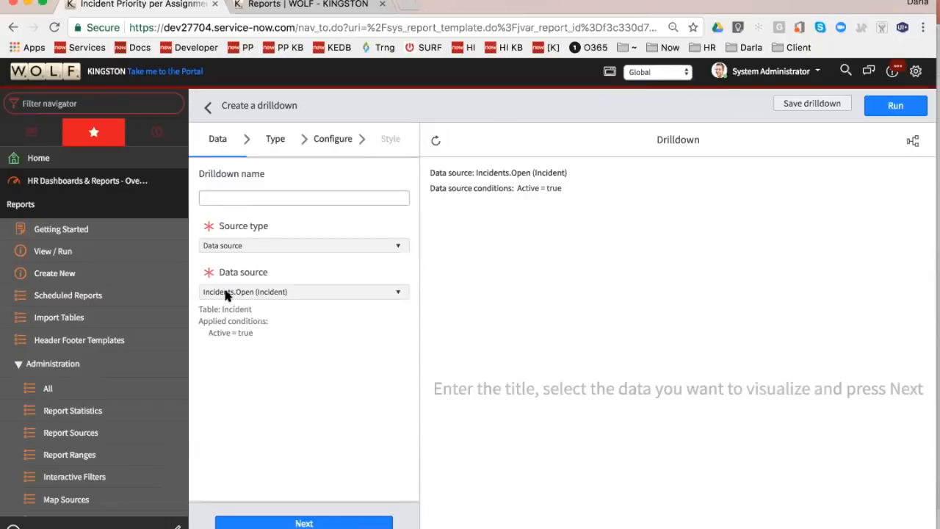
pyautogui.click(229, 199)
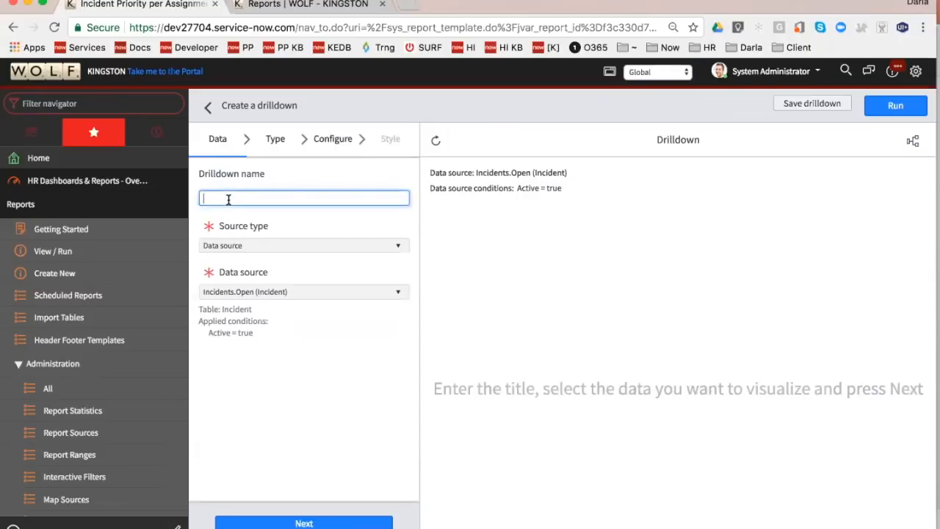
pyautogui.write('Inc')
pyautogui.press('BackSpace')
pyautogui.press('BackSpace')
pyautogui.press('BackSpace')
pyautogui.write('Inci')
pyautogui.press('BackSpace')
pyautogui.press('BackSpace')
pyautogui.press('BackSpace')
pyautogui.press('BackSpace')
pyautogui.write('Incidents by Assigned To')
pyautogui.click(325, 518)
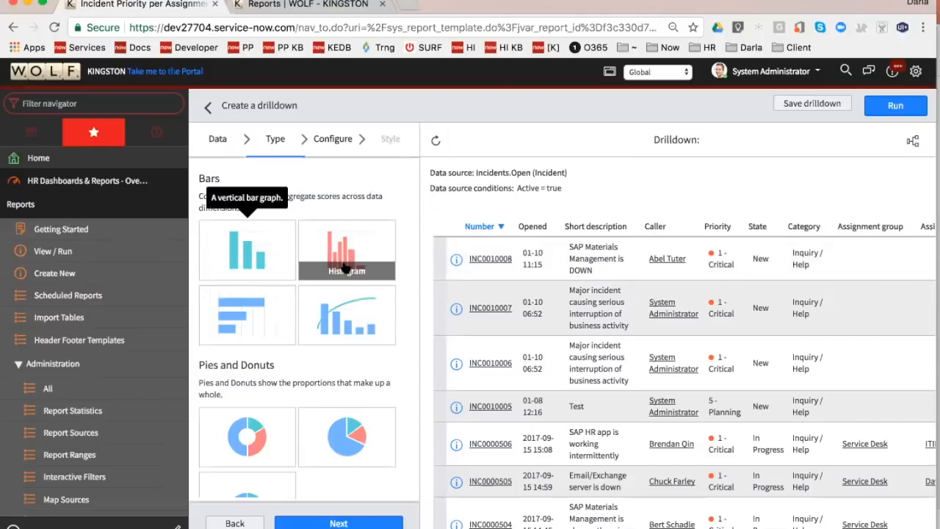
# - Choose Donut as the drilldown's chart type and continue to its configuration
pyautogui.scroll(-3, 266, 314)
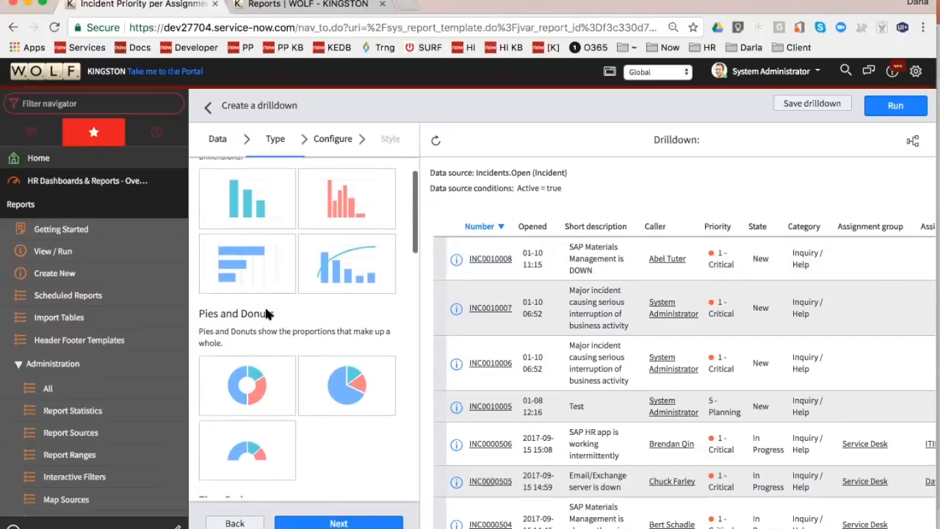
pyautogui.scroll(-3, 350, 372)
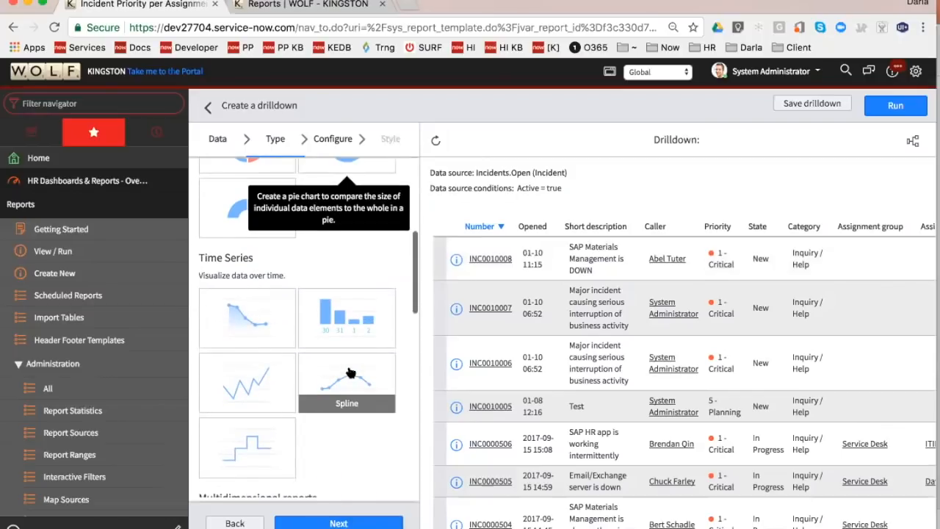
pyautogui.scroll(5, 349, 367)
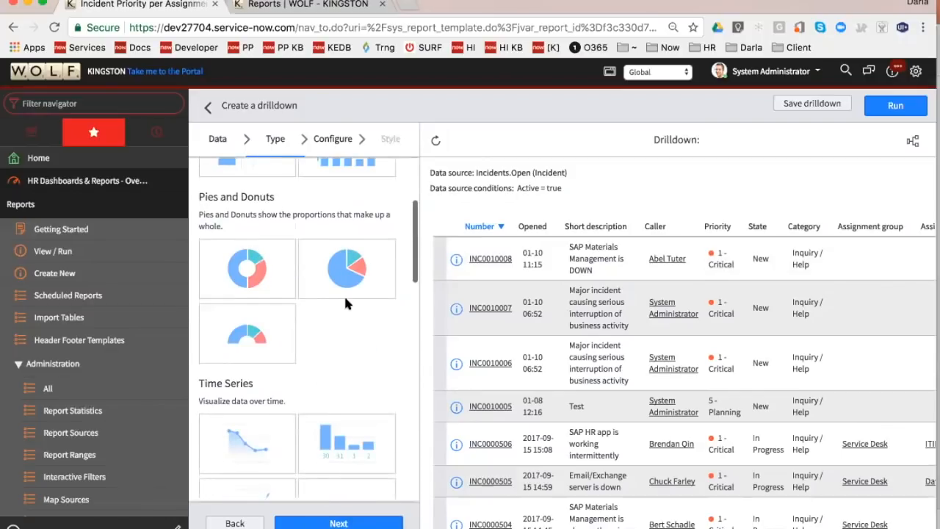
pyautogui.click(237, 288)
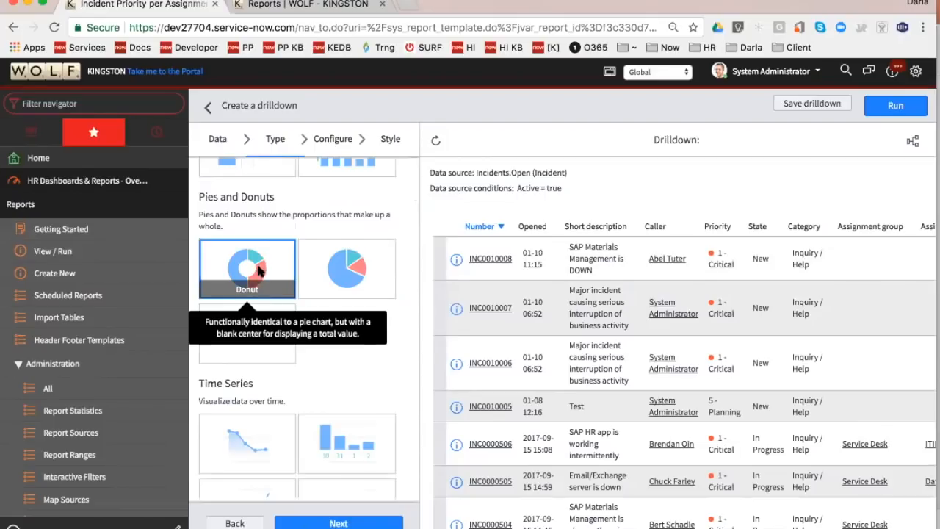
pyautogui.click(337, 524)
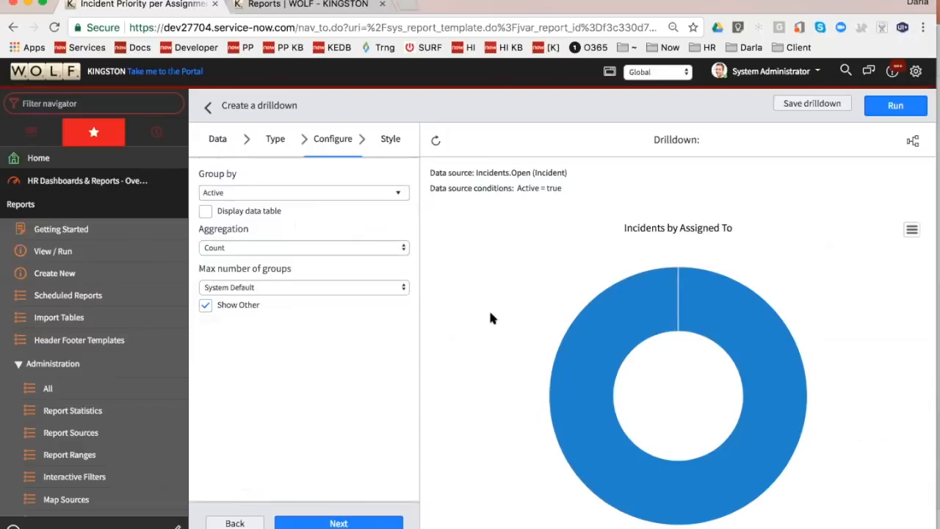
# - Group the drilldown's donut chart by Assigned to and continue to the style settings
pyautogui.moveTo(642, 297)
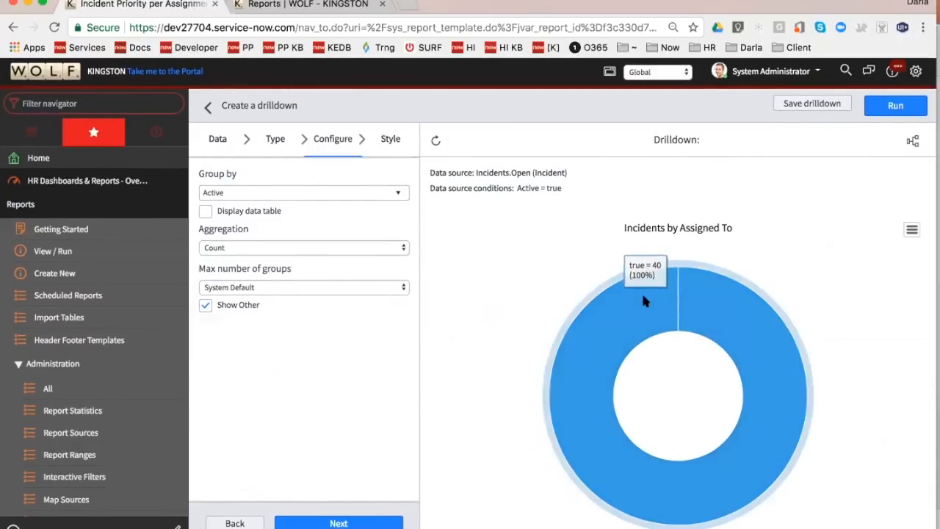
pyautogui.click(290, 191)
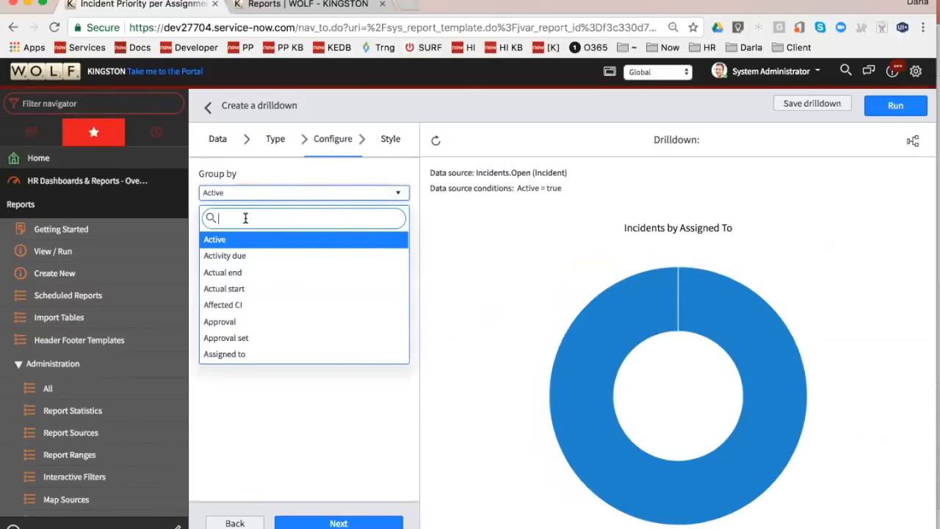
pyautogui.write('asss')
pyautogui.press('BackSpace')
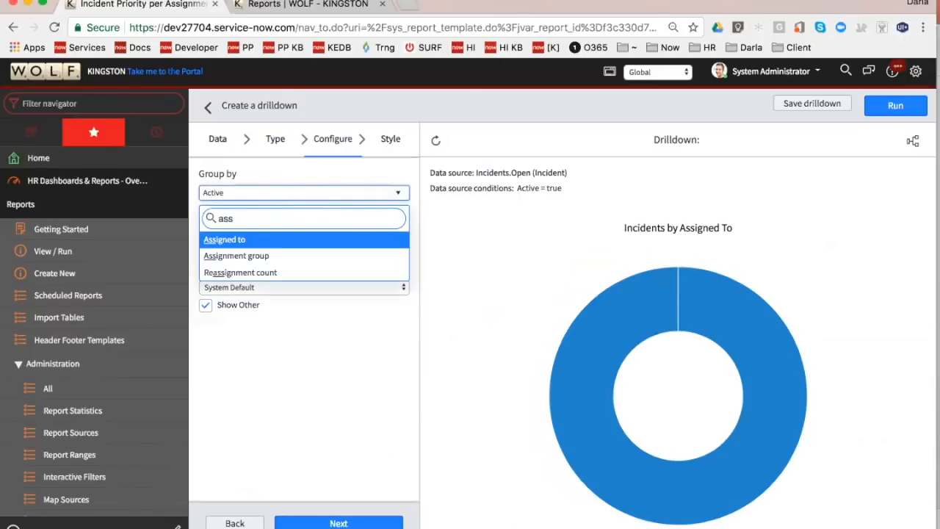
pyautogui.click(247, 238)
pyautogui.click(338, 523)
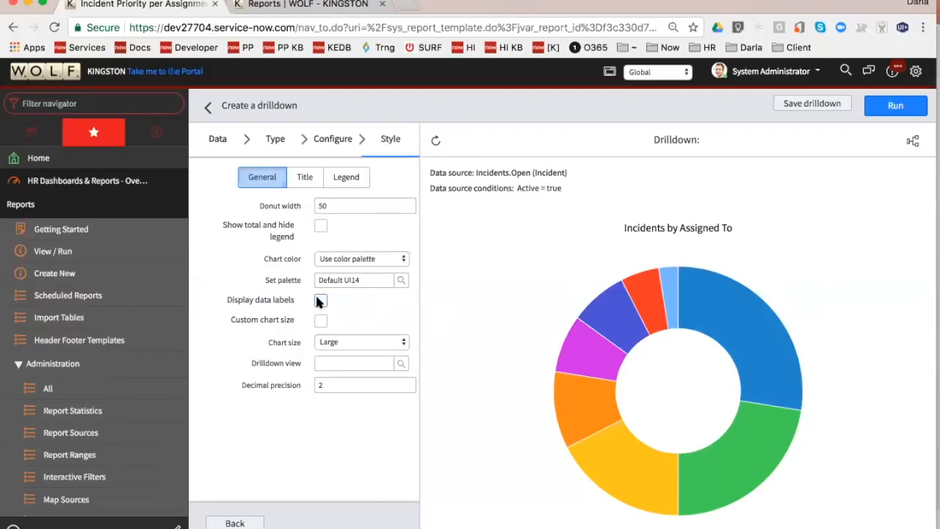
# - Display data labels on the donut chart, run it to check the labels and save the drilldown
pyautogui.scroll(-2, 470, 354)
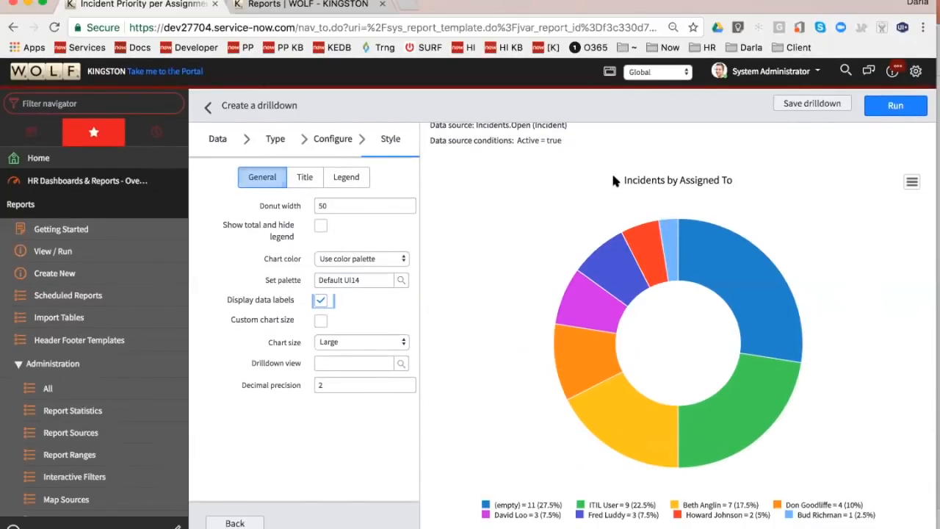
pyautogui.click(907, 105)
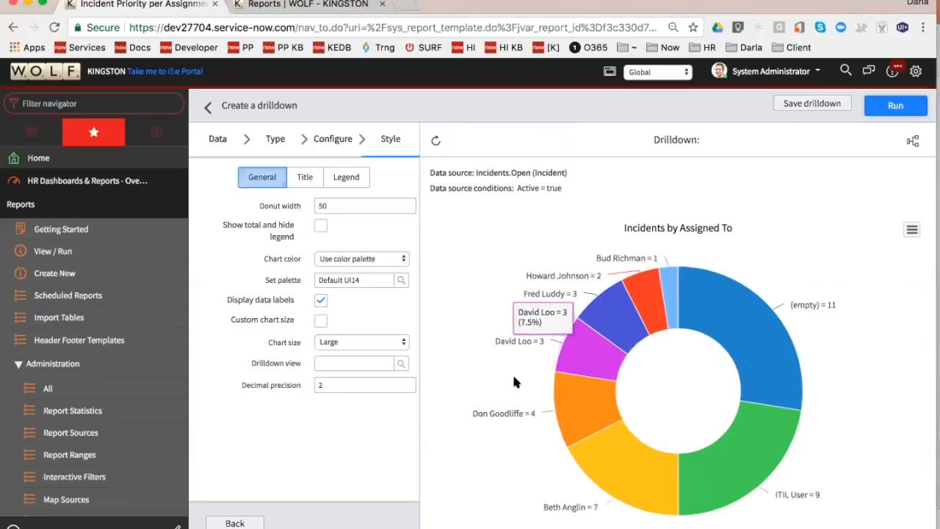
pyautogui.scroll(-2, 490, 393)
pyautogui.scroll(2, 488, 384)
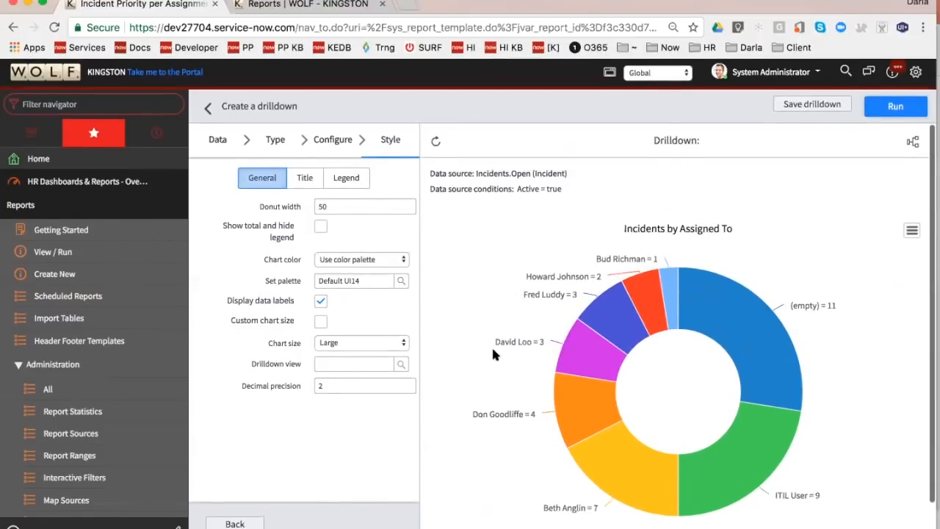
pyautogui.click(811, 104)
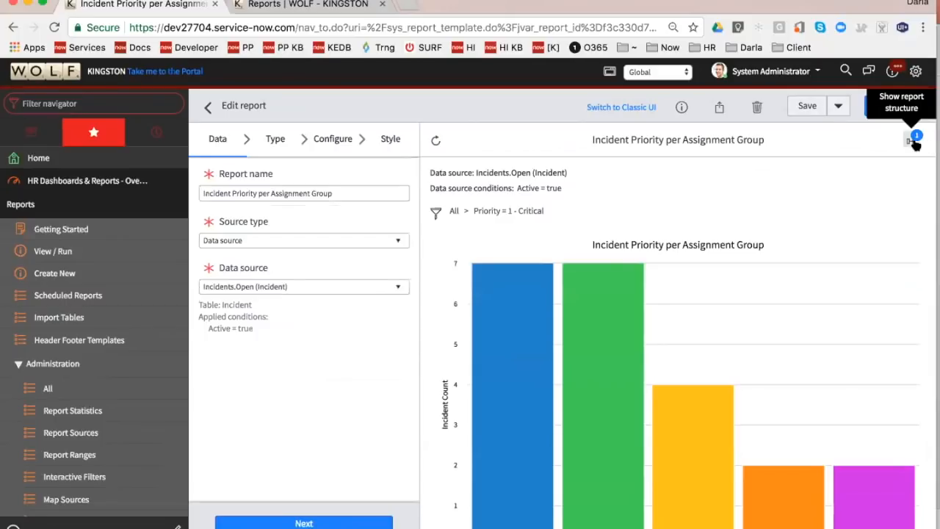
# - Switch to PowerPoint to review the Reporting slide's drilldown and data set points, and return to the ServiceNow report in the browser
pyautogui.press('super+Tab')
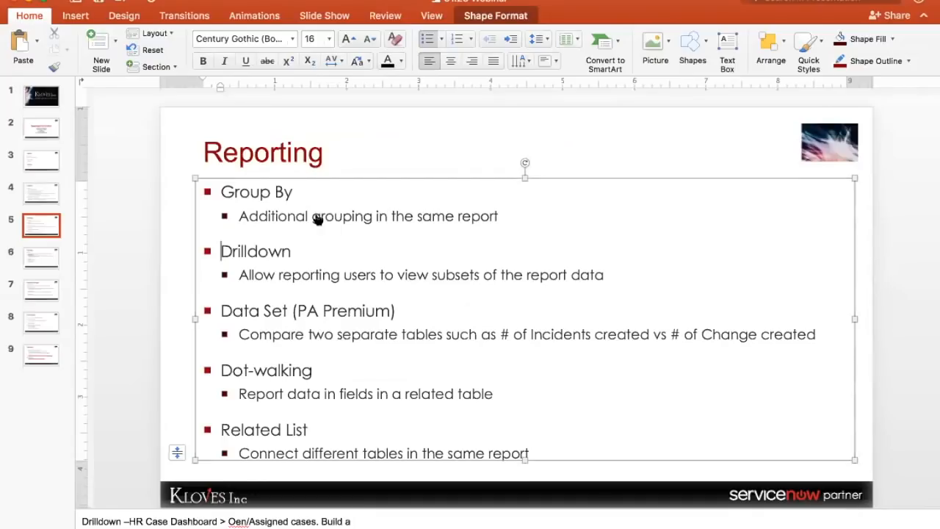
pyautogui.press('super+Tab')
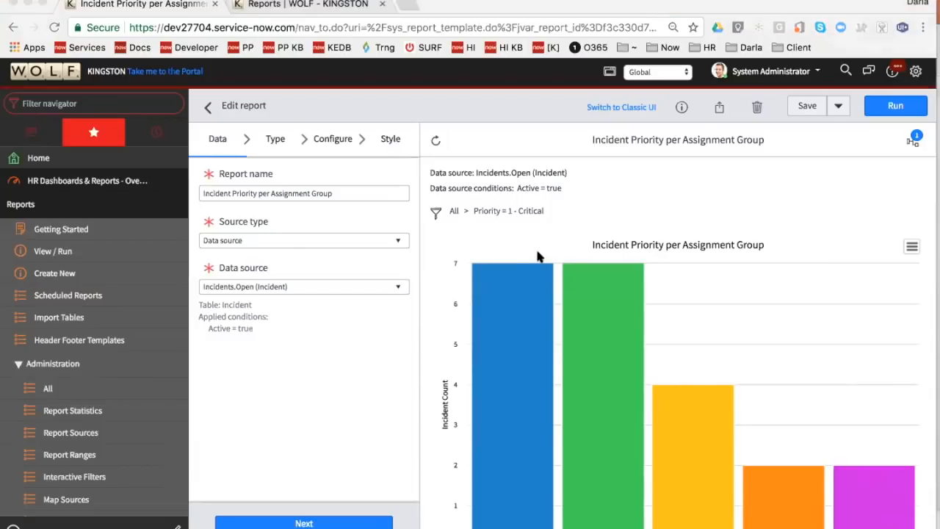
# - Switch to PowerPoint to review the Dot-walking point on the Reporting slide, and return to the ServiceNow report in the browser
pyautogui.press('super+Tab')
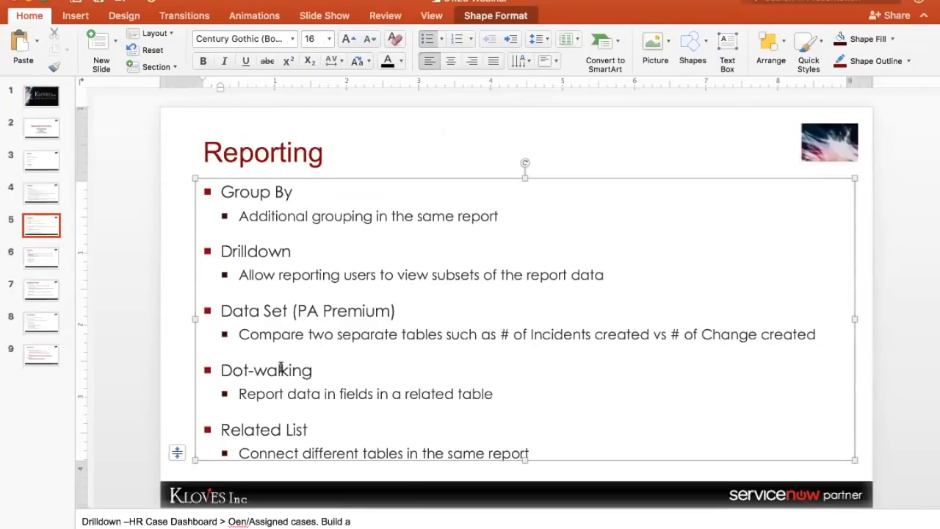
pyautogui.click(221, 370)
pyautogui.moveTo(277, 370); pyautogui.dragTo(327, 392)
pyautogui.moveTo(239, 393); pyautogui.dragTo(456, 394)
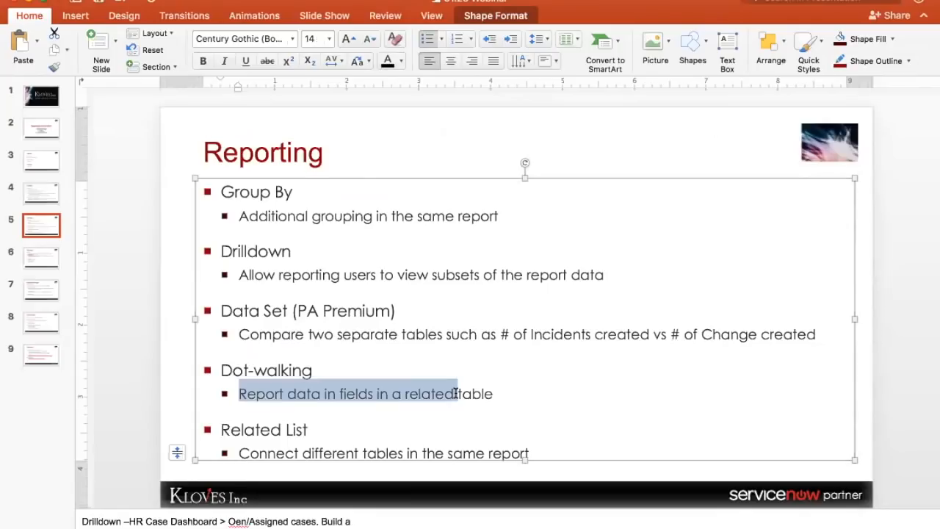
pyautogui.press('super+Tab')
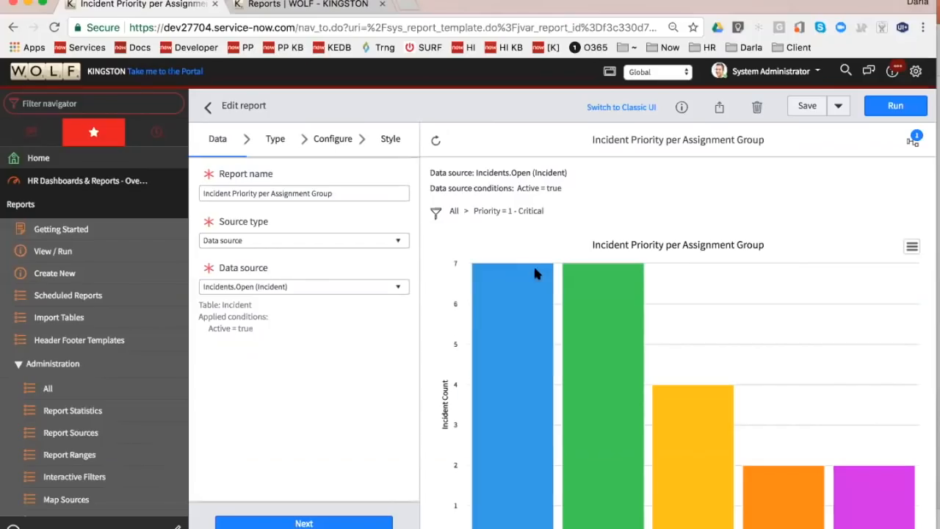
# - Open the report in the classic UI and run it as a List type report
pyautogui.click(599, 116)
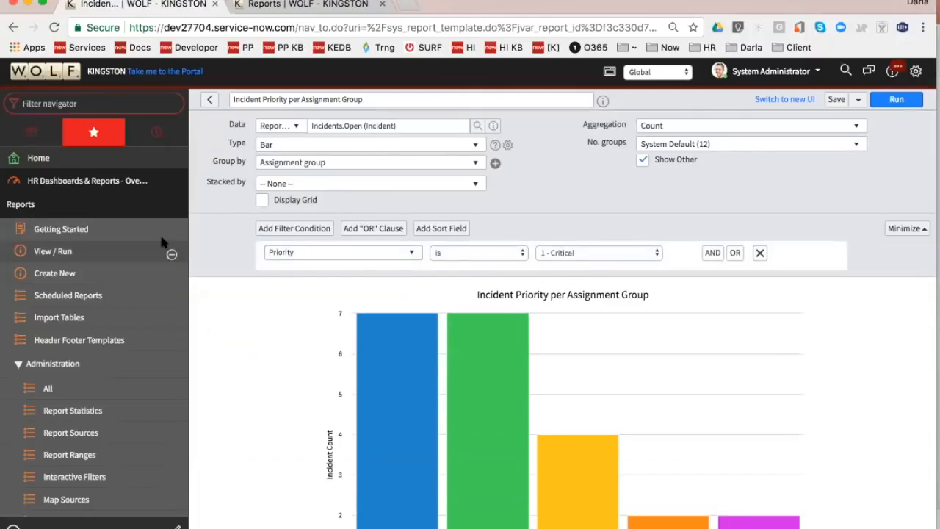
pyautogui.click(334, 144)
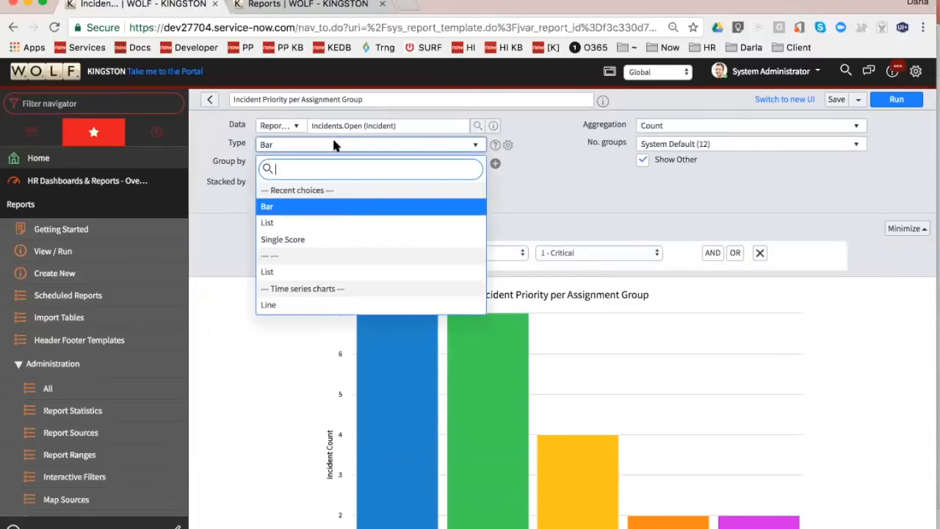
pyautogui.click(322, 221)
pyautogui.click(902, 101)
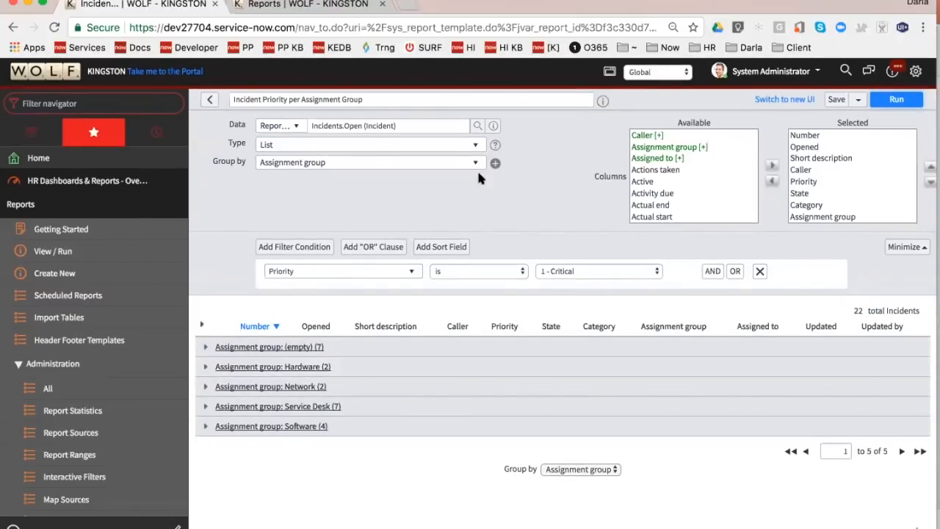
# - Set the list report's grouping to None, run it and look through the listed critical incidents
pyautogui.click(476, 163)
pyautogui.scroll(2, 430, 231)
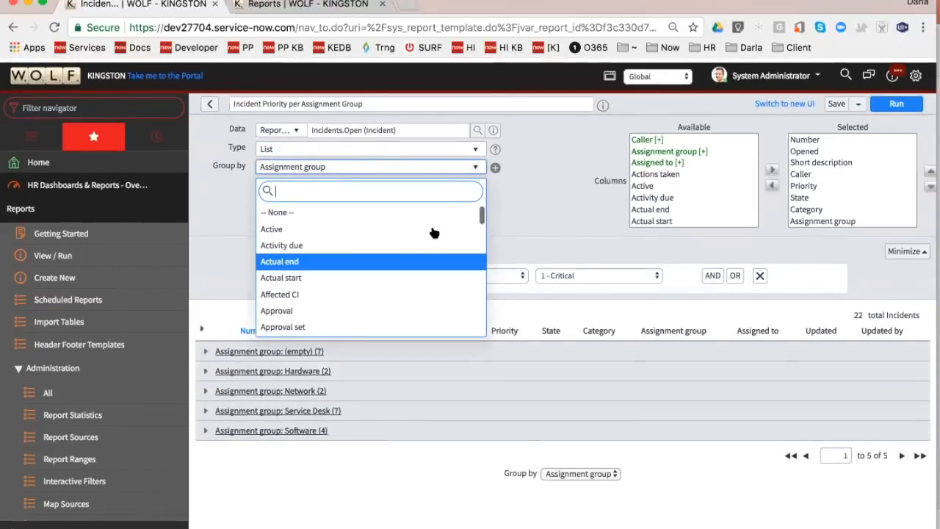
pyautogui.click(413, 210)
pyautogui.click(905, 102)
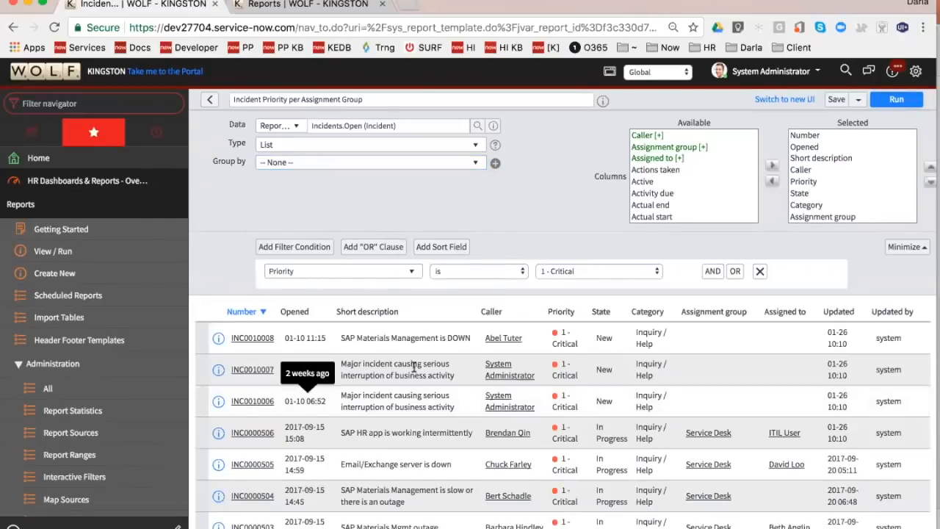
pyautogui.scroll(-4, 297, 431)
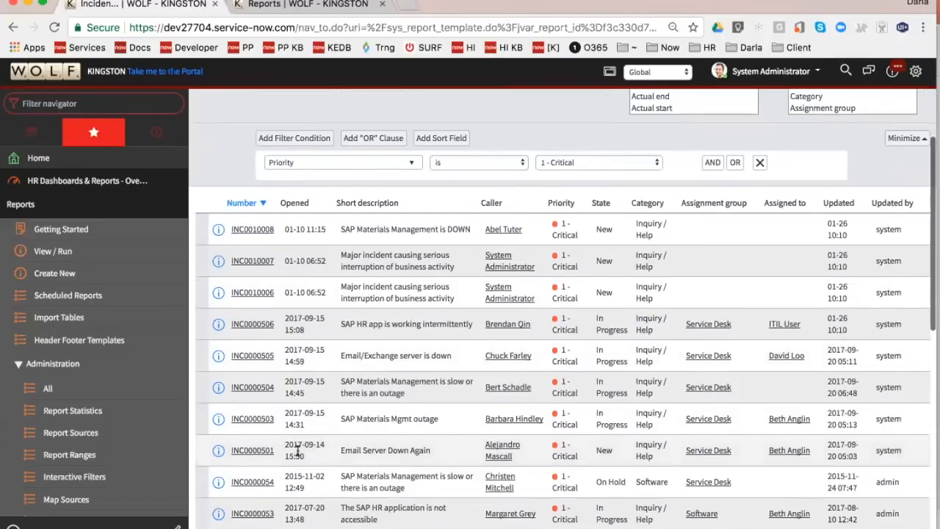
pyautogui.scroll(4, 252, 302)
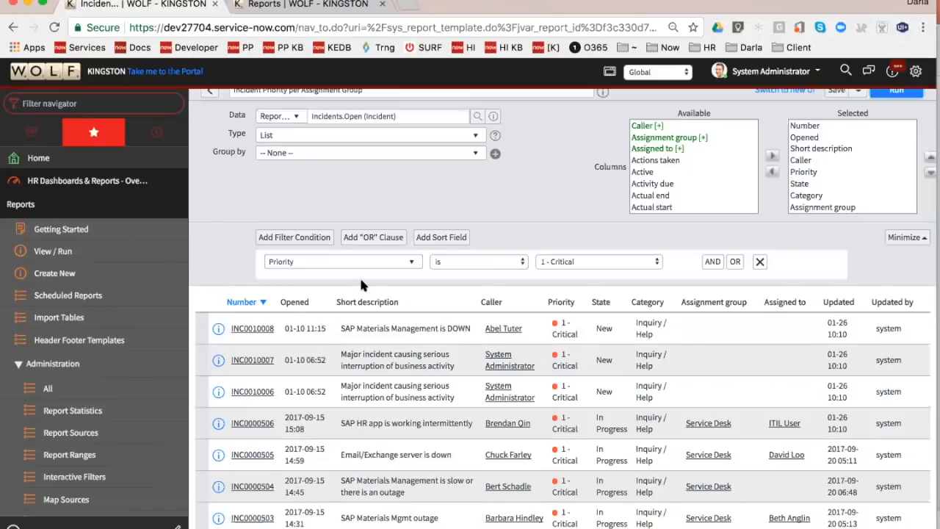
pyautogui.scroll(1, 485, 293)
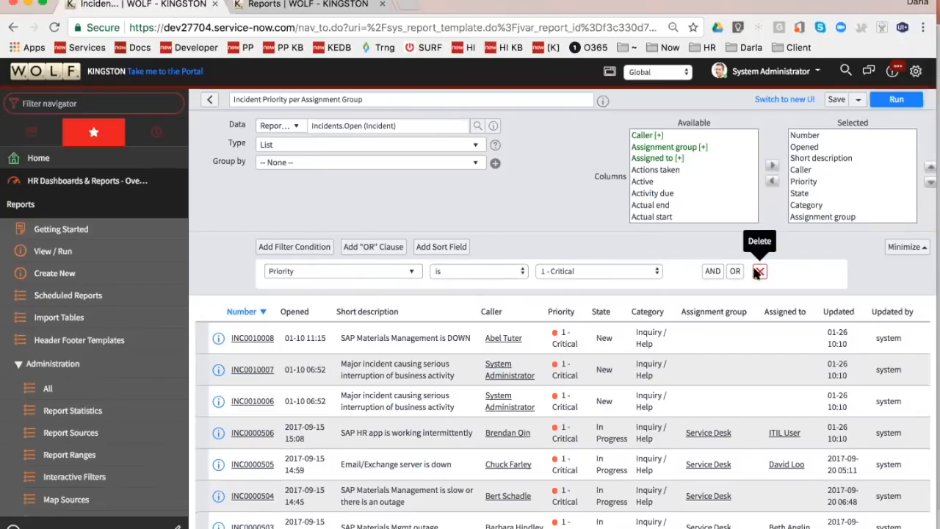
# - Replace the Priority filter condition with Problem is empty and run the report
pyautogui.click(373, 269)
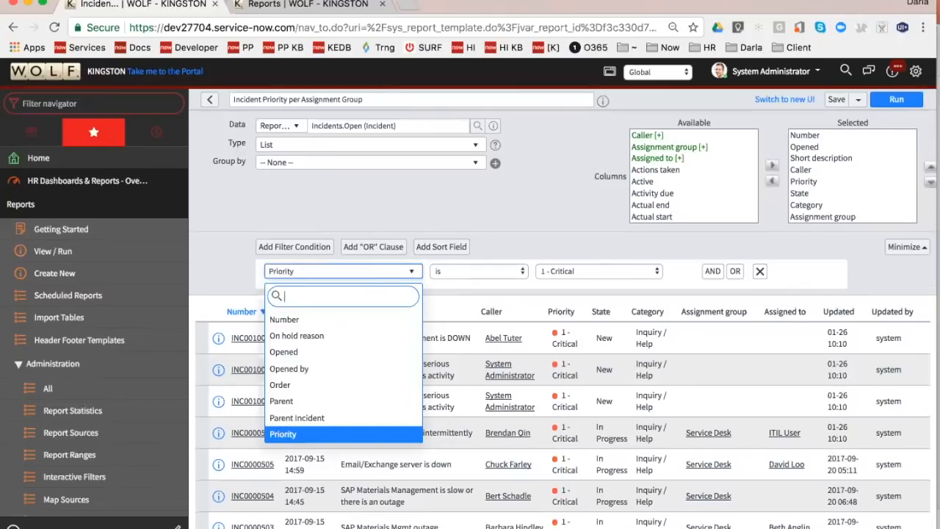
pyautogui.write('chan')
pyautogui.press('BackSpace')
pyautogui.press('BackSpace')
pyautogui.press('BackSpace')
pyautogui.press('BackSpace')
pyautogui.write('prob')
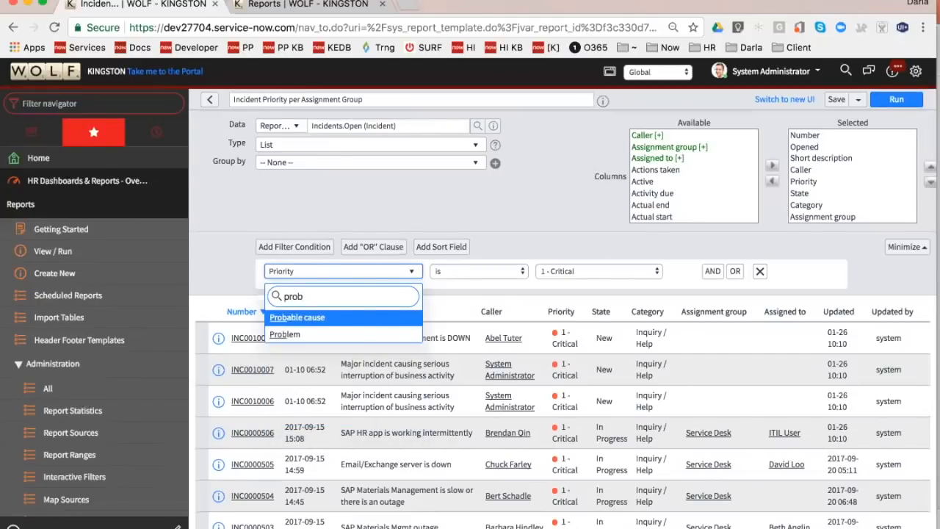
pyautogui.click(365, 333)
pyautogui.click(472, 273)
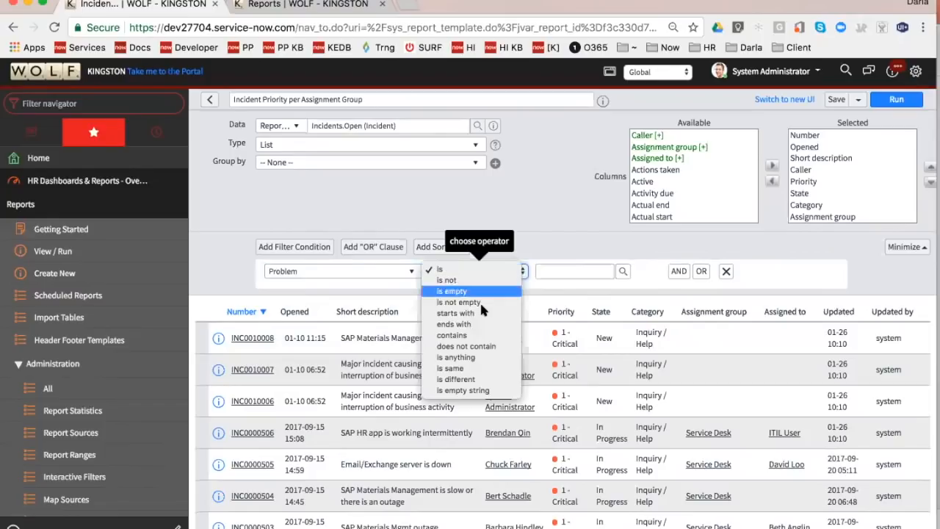
pyautogui.click(498, 291)
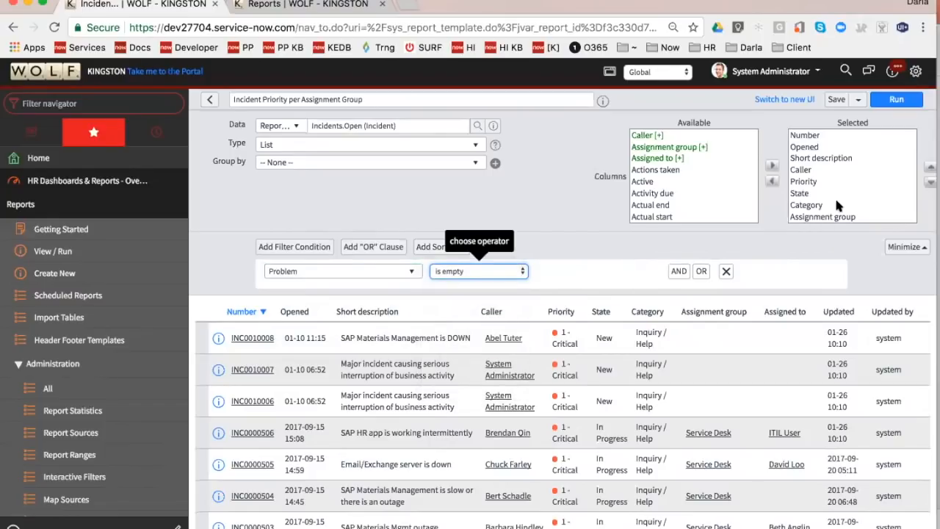
pyautogui.click(897, 99)
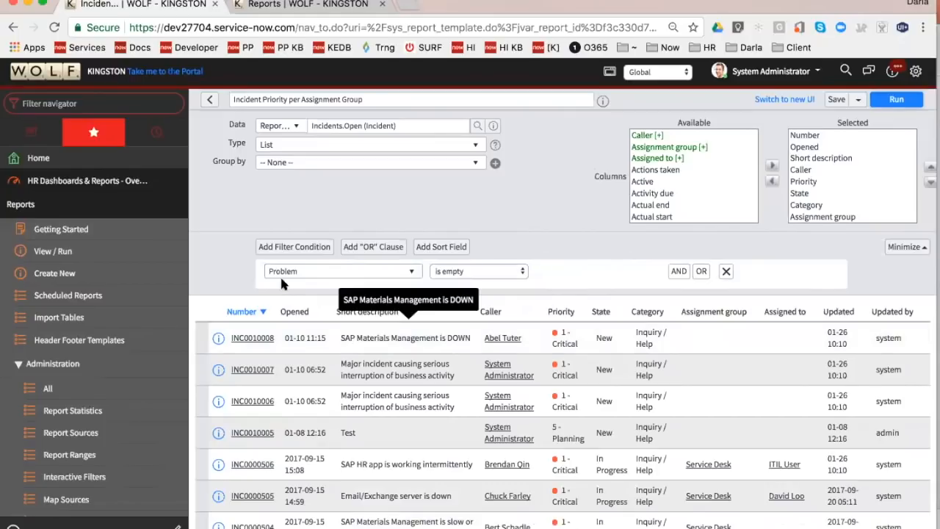
# - Open the first listed incident in a new browser tab, check the Problem field in its related records and return to the report
pyautogui.keyDown('super'); pyautogui.click(263, 339); pyautogui.keyUp('super')
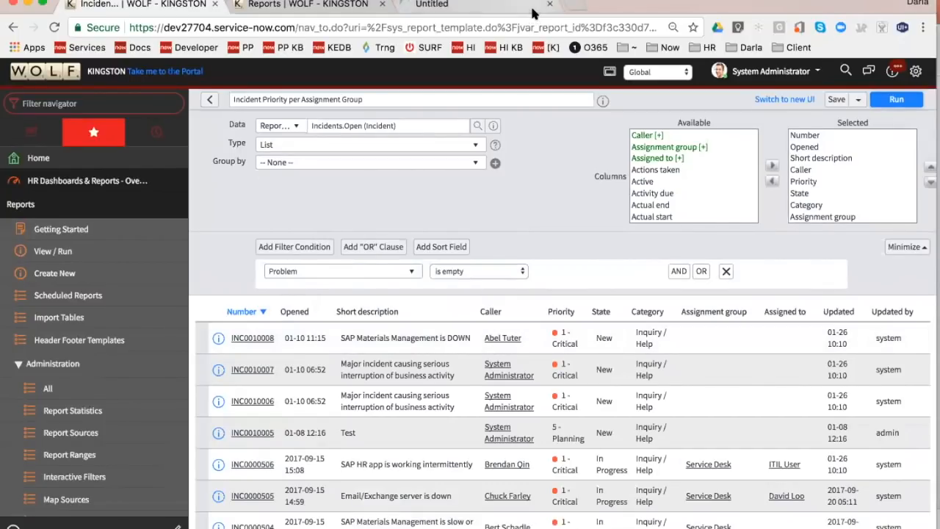
pyautogui.hotkey('ctrl', 'Tab')
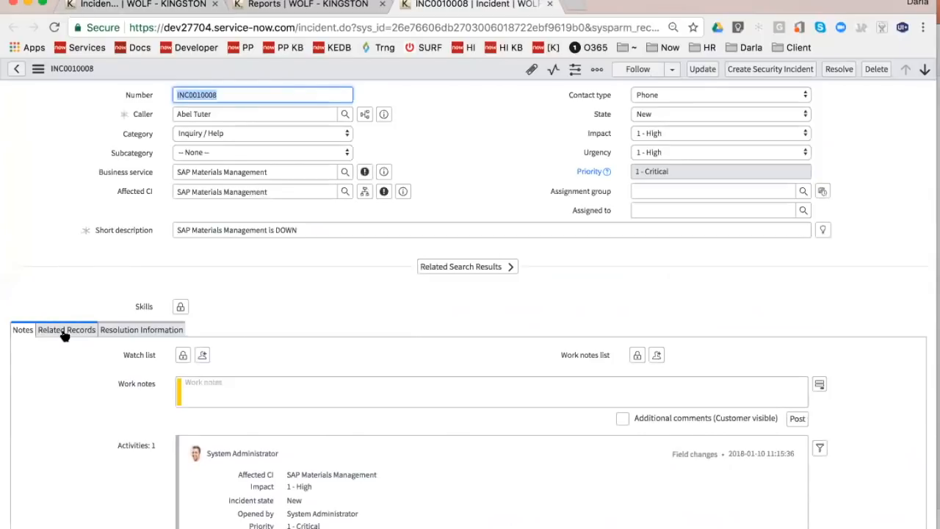
pyautogui.click(65, 335)
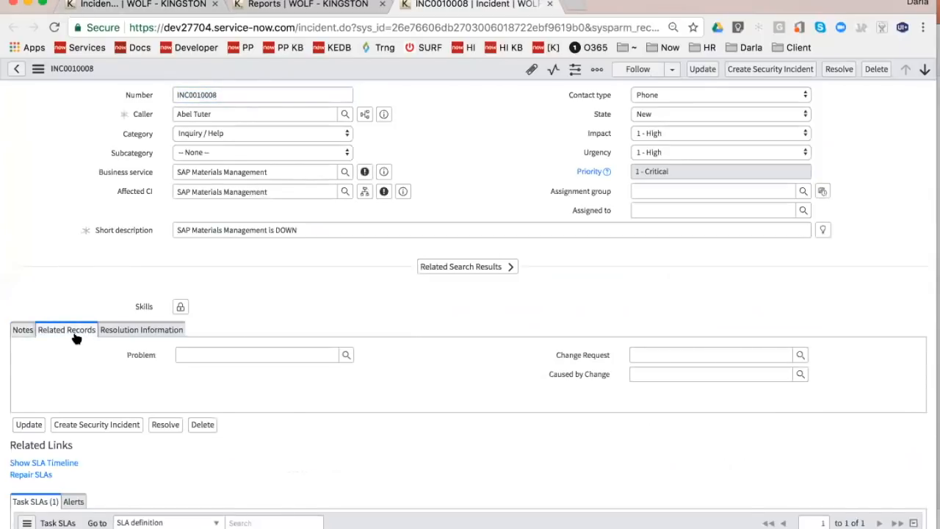
pyautogui.click(314, 358)
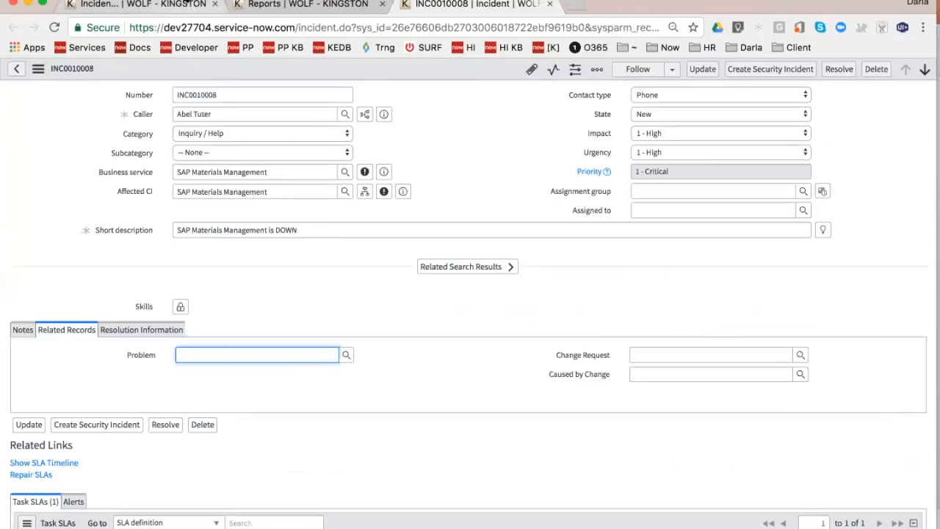
pyautogui.click(294, 4)
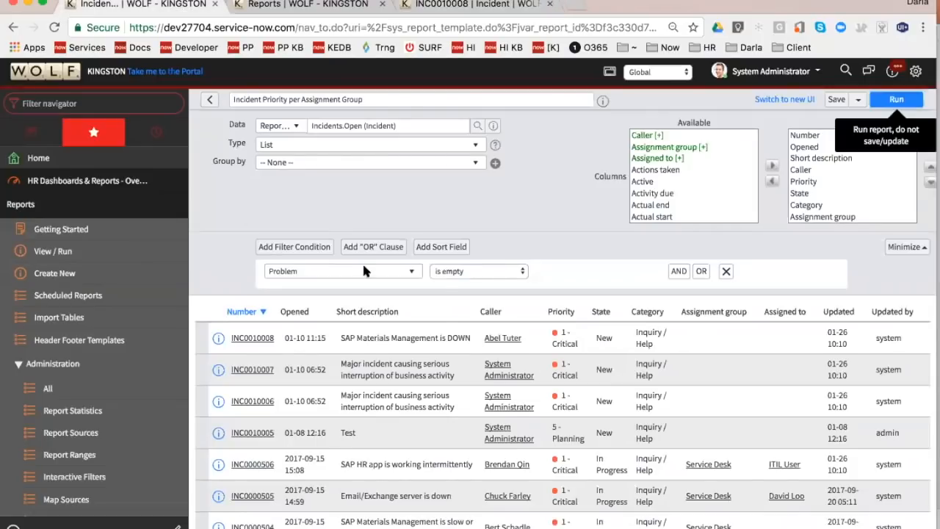
# - Change the Problem filter condition's operator to is not empty and run the report
pyautogui.click(444, 273)
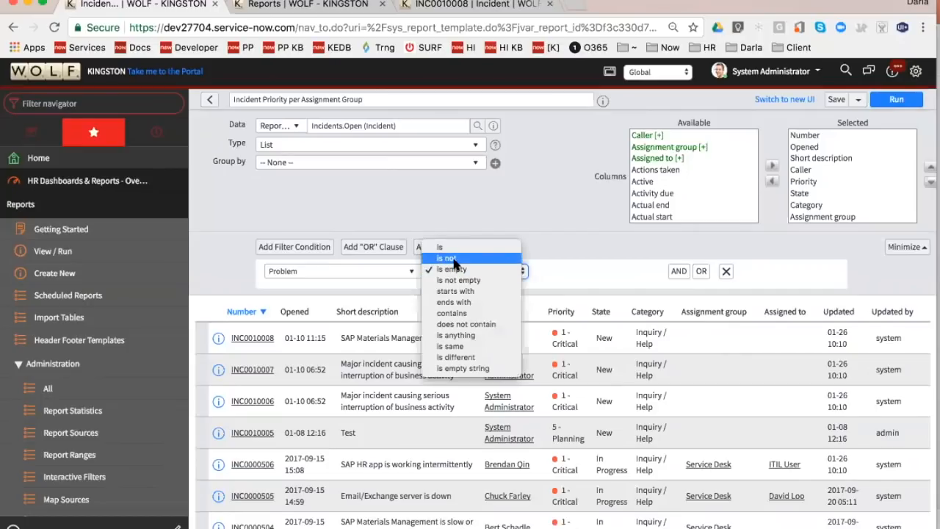
pyautogui.click(461, 279)
pyautogui.click(896, 99)
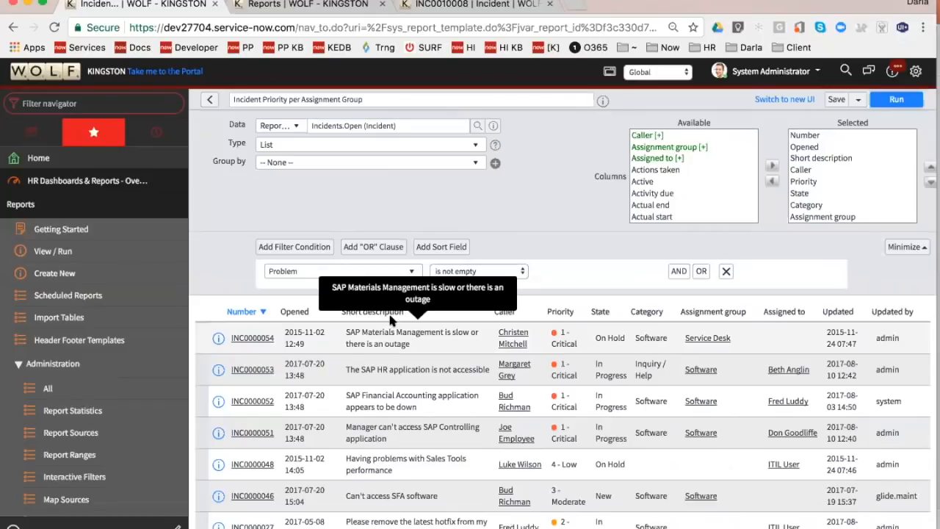
# - Replace the open incident tab with the first incident of the new results, preview its related problem record and return to the report
pyautogui.click(548, 5)
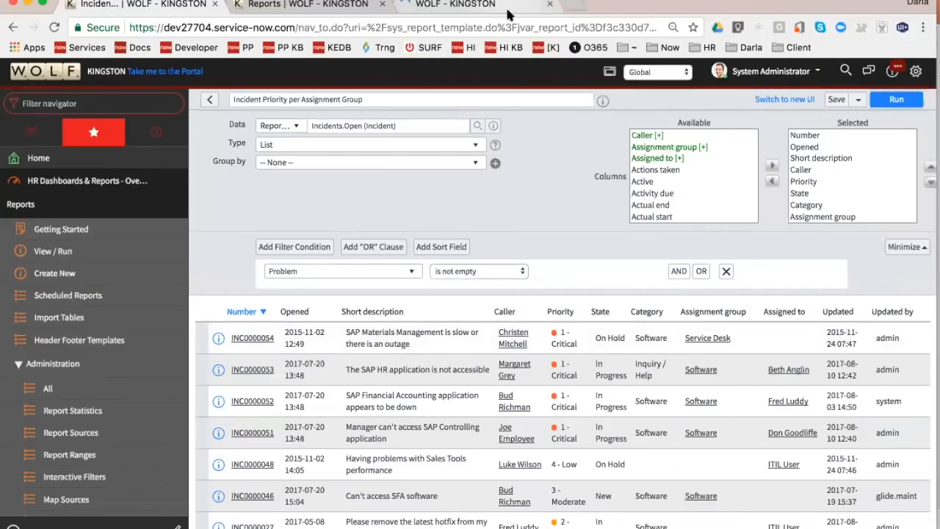
pyautogui.hotkey('ctrl', 'Tab')
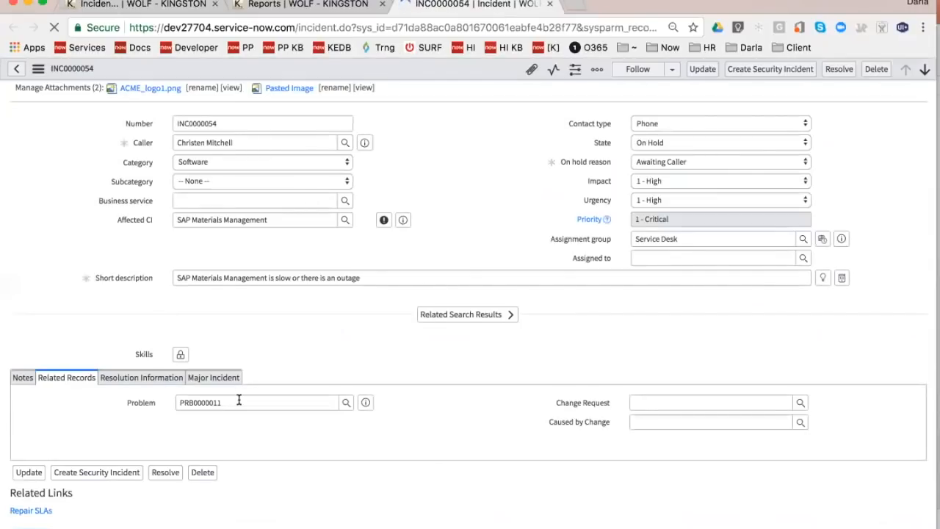
pyautogui.click(239, 401)
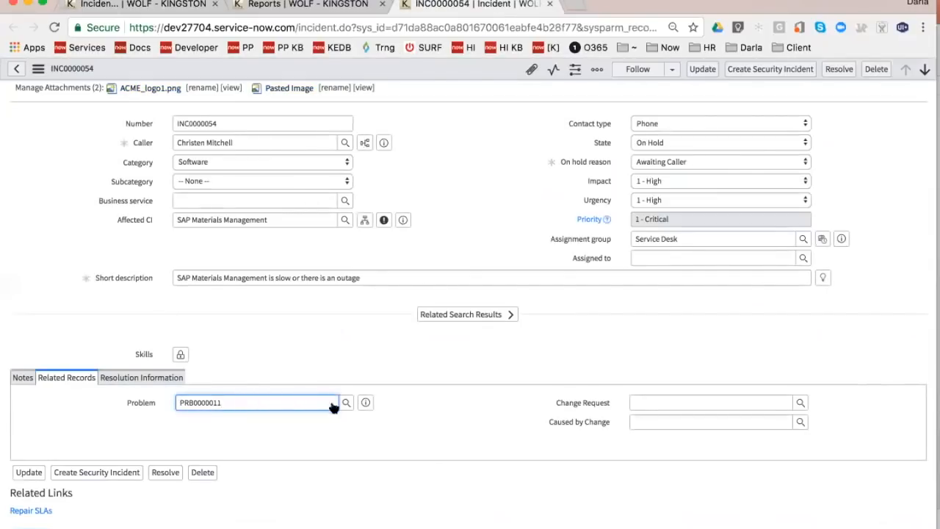
pyautogui.click(366, 405)
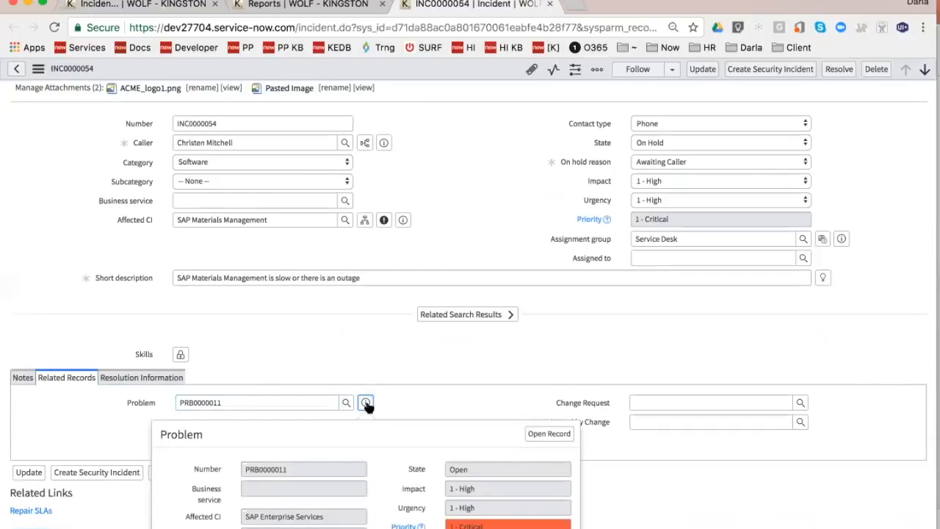
pyautogui.scroll(-5, 367, 406)
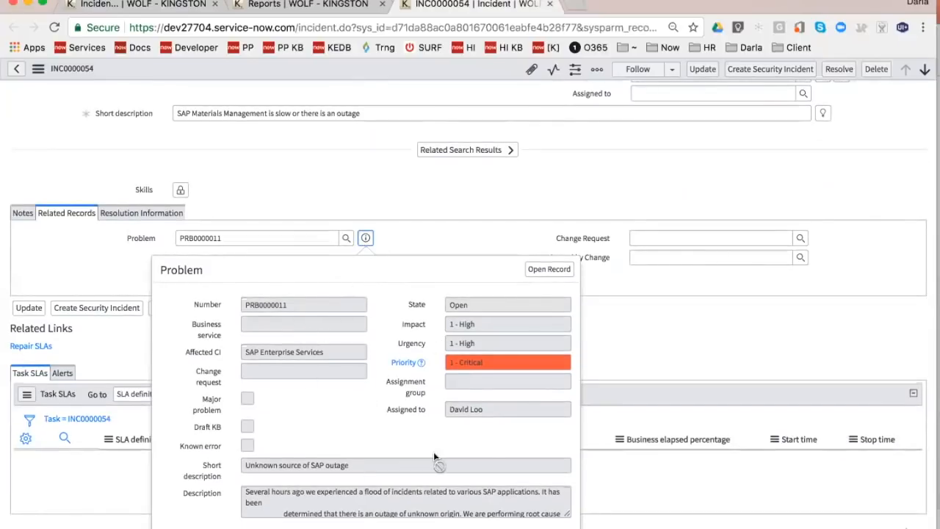
pyautogui.click(456, 224)
pyautogui.click(365, 240)
pyautogui.click(150, 6)
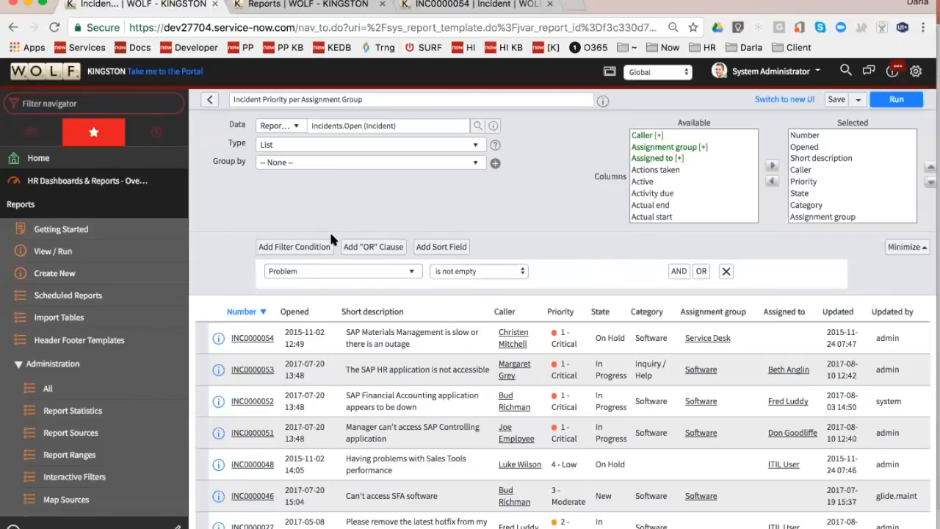
# - Add a second AND filter condition and choose Show Related Fields for its field
pyautogui.click(679, 271)
pyautogui.click(378, 317)
pyautogui.write('prob')
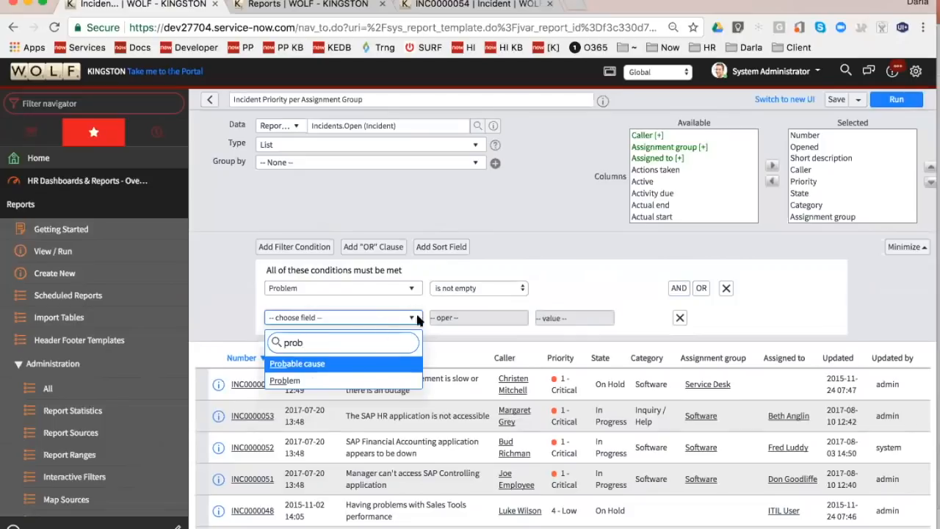
pyautogui.hotkey('ctrl', 'a')
pyautogui.press('BackSpace')
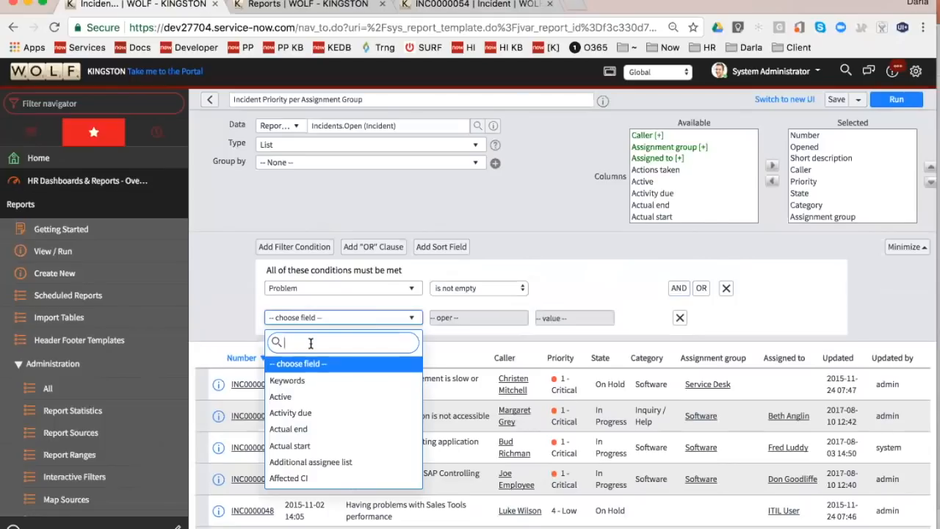
pyautogui.write('show')
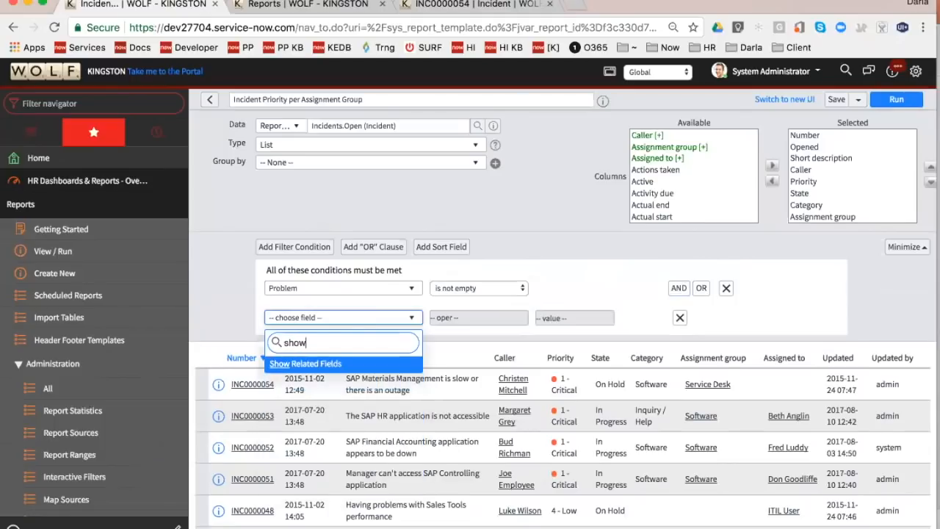
pyautogui.click(318, 374)
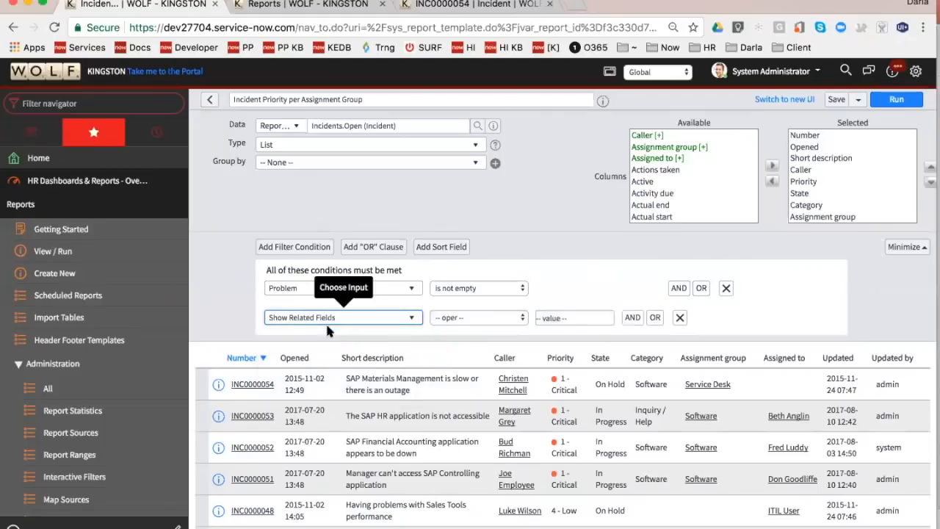
# - Dot-walk the second condition's field to Problem ⟹ Problem fields
pyautogui.click(328, 319)
pyautogui.write('probl')
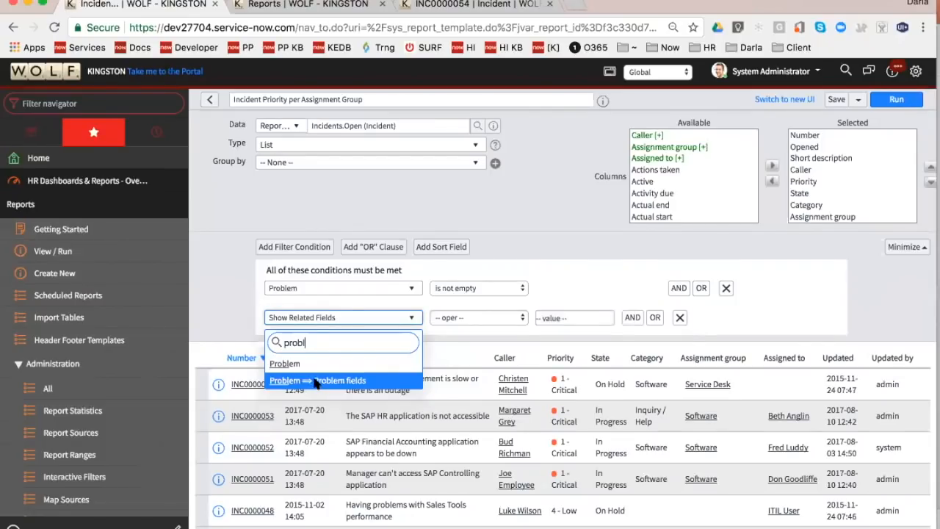
pyautogui.click(316, 381)
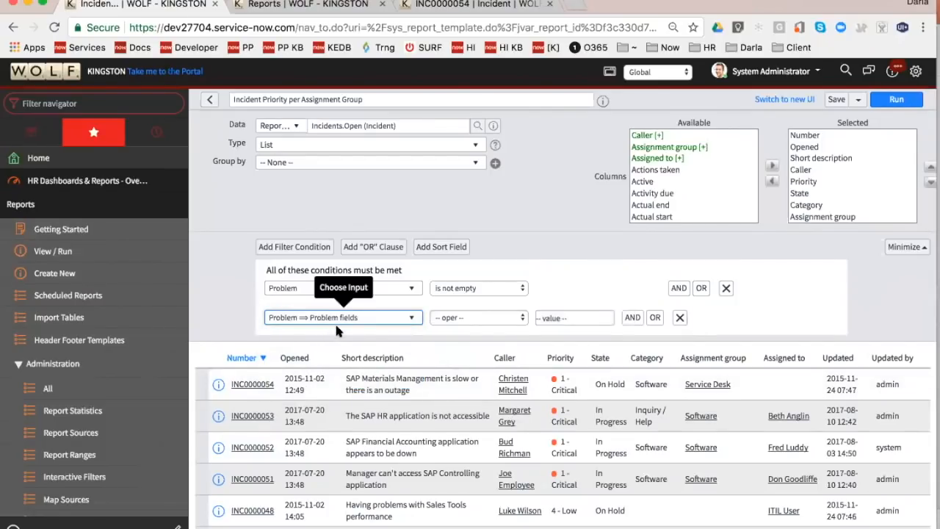
# - Set the second condition to the problem's Priority is 2 - High and run the report
pyautogui.click(334, 321)
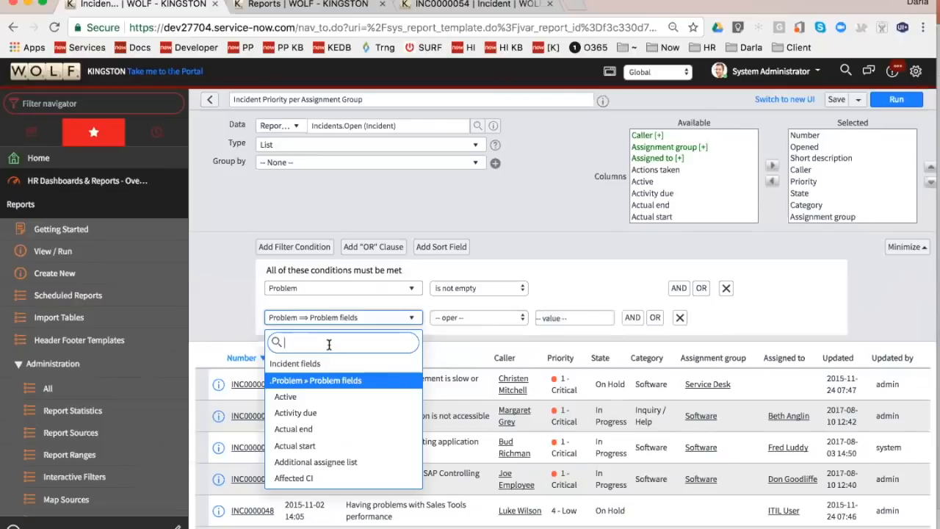
pyautogui.write('pri')
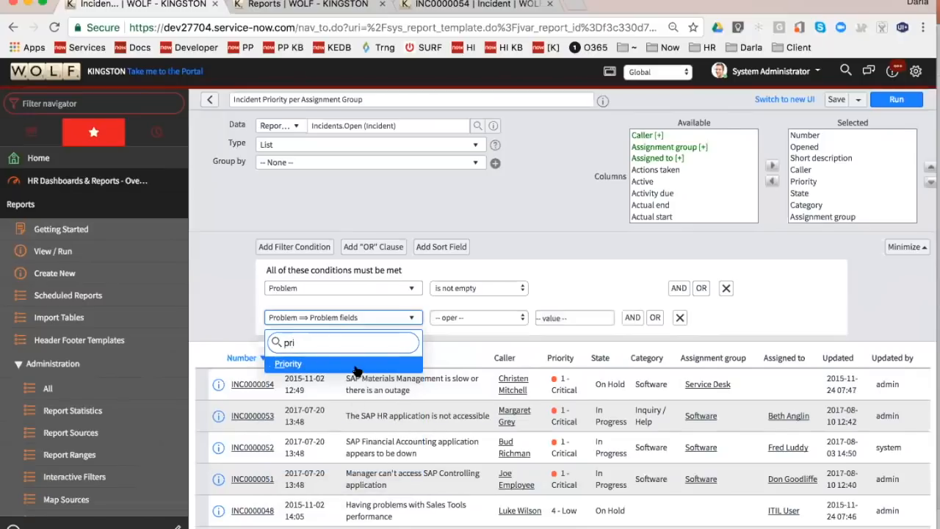
pyautogui.click(356, 365)
pyautogui.click(573, 317)
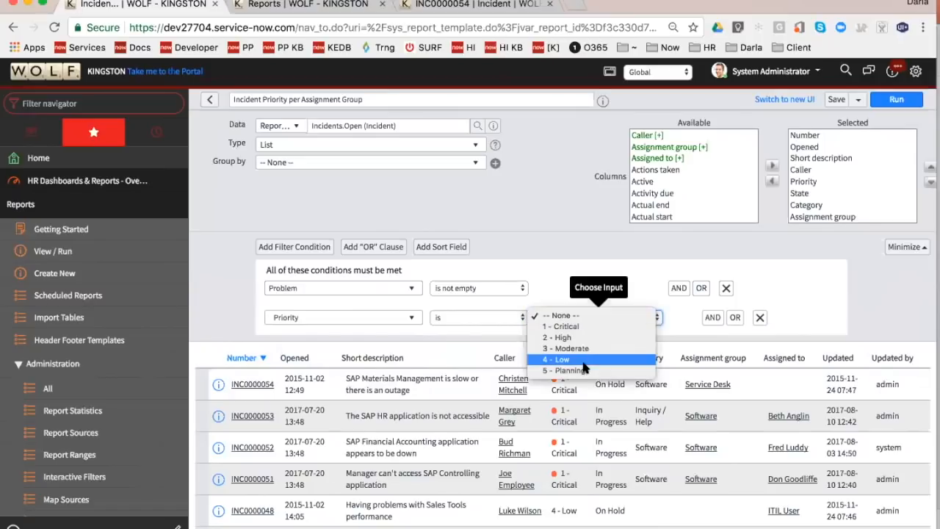
pyautogui.press('Escape')
pyautogui.click(897, 101)
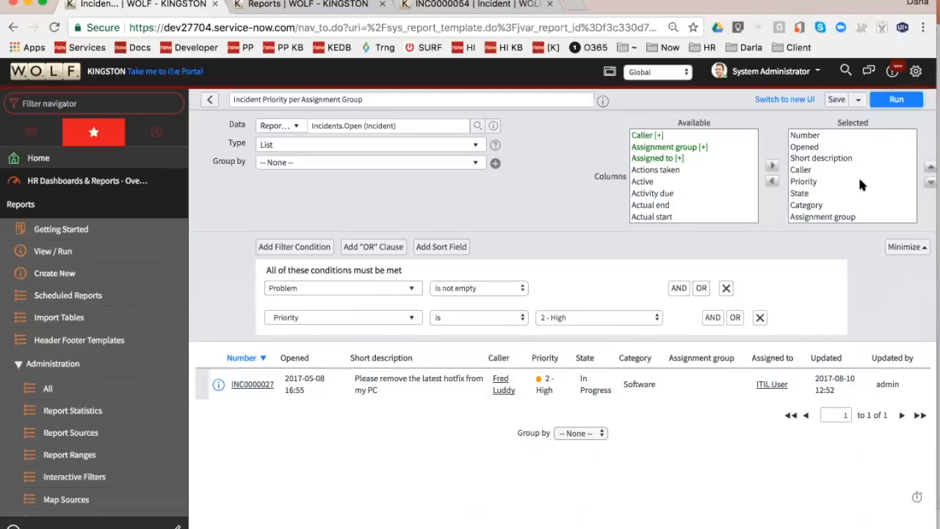
# - Expand the Caller's user fields in the available columns and add Location to the selected columns
pyautogui.scroll(-1, 821, 176)
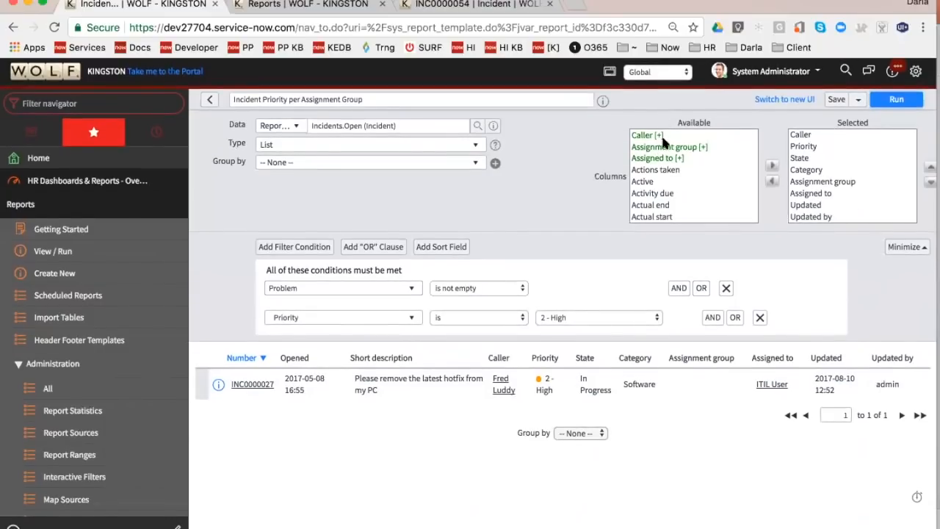
pyautogui.click(657, 136)
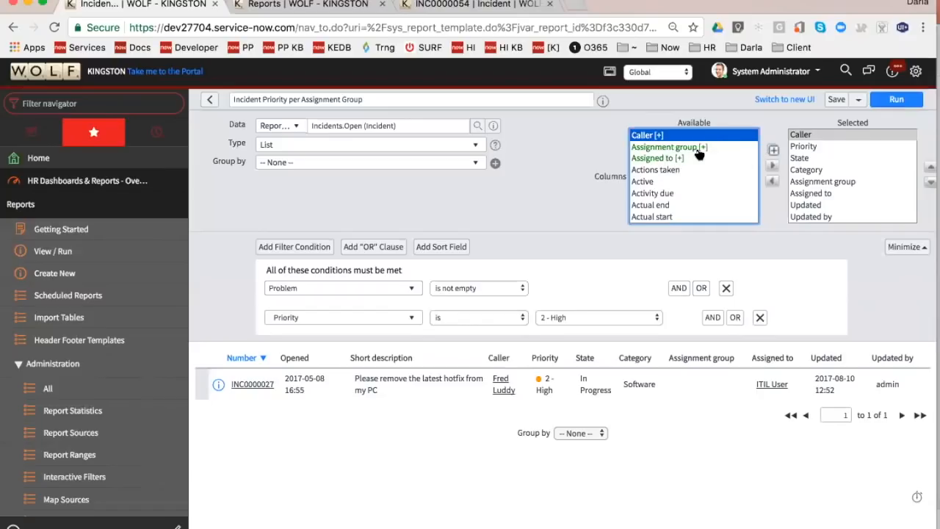
pyautogui.click(676, 169)
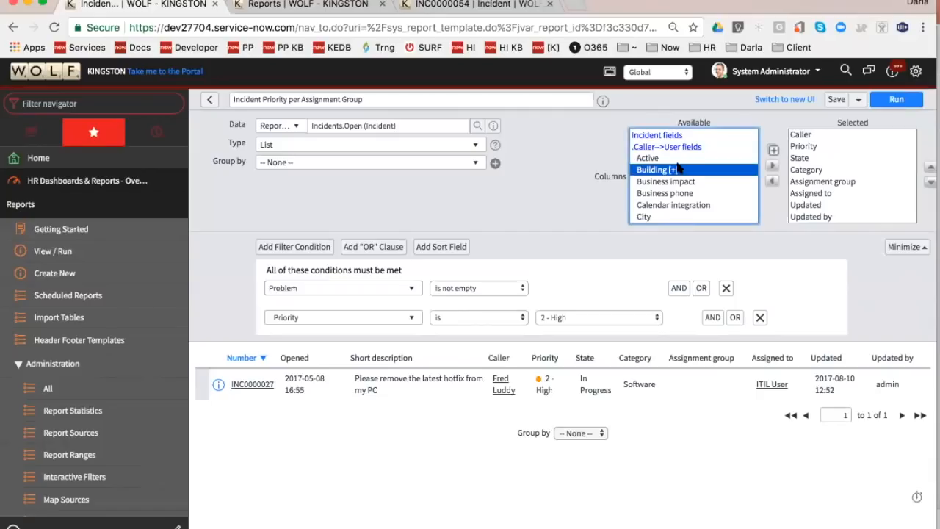
pyautogui.press('l')
pyautogui.scroll(-2, 666, 174)
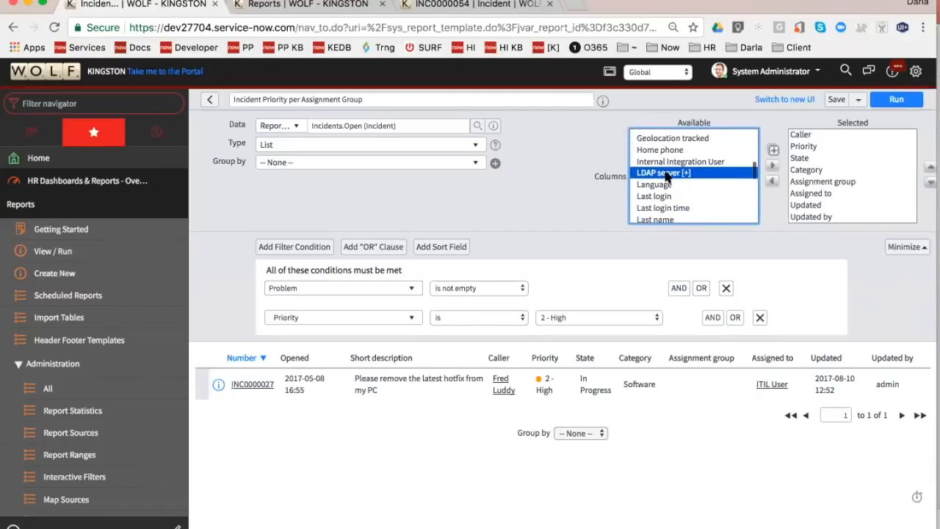
pyautogui.scroll(-2, 664, 190)
pyautogui.scroll(-2, 663, 190)
pyautogui.click(657, 183)
pyautogui.click(893, 183)
pyautogui.moveTo(876, 187); pyautogui.dragTo(848, 186)
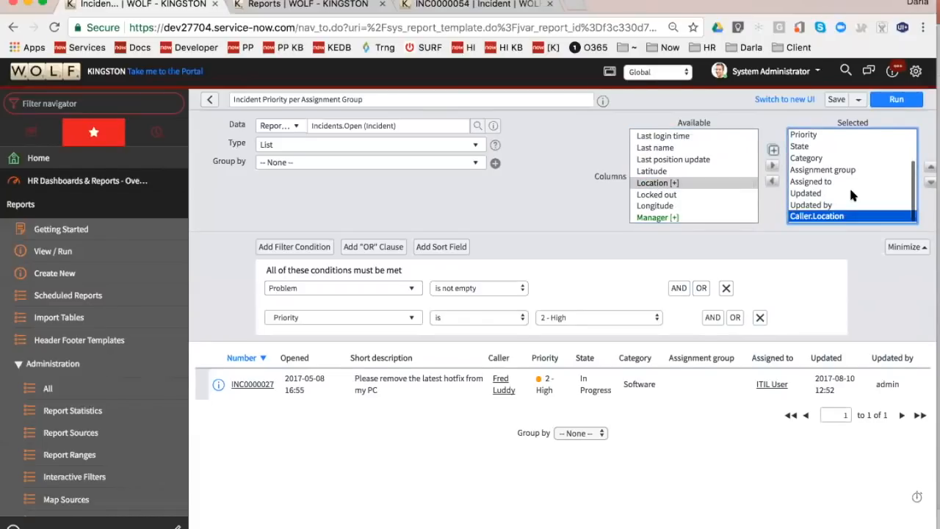
# - Move the Caller.Location column up to directly after Caller and run the report
pyautogui.press('Up')
pyautogui.press('Up')
pyautogui.press('Up')
pyautogui.press('Up')
pyautogui.press('Up')
pyautogui.press('Up')
pyautogui.press('Up')
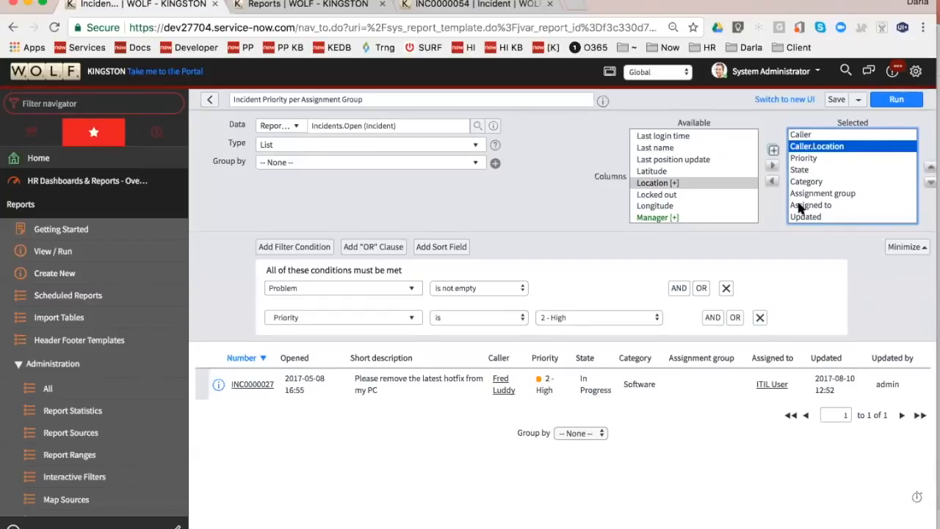
pyautogui.scroll(1, 856, 204)
pyautogui.scroll(1, 854, 199)
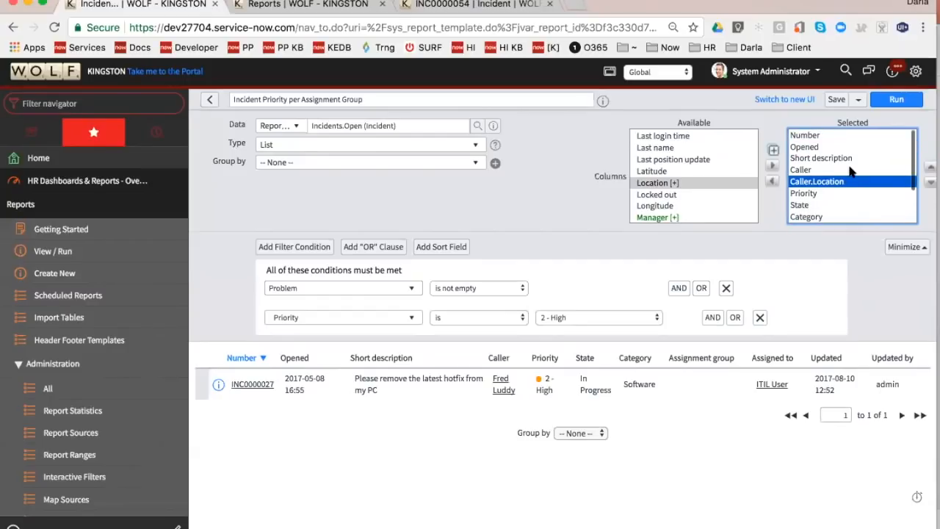
pyautogui.click(896, 100)
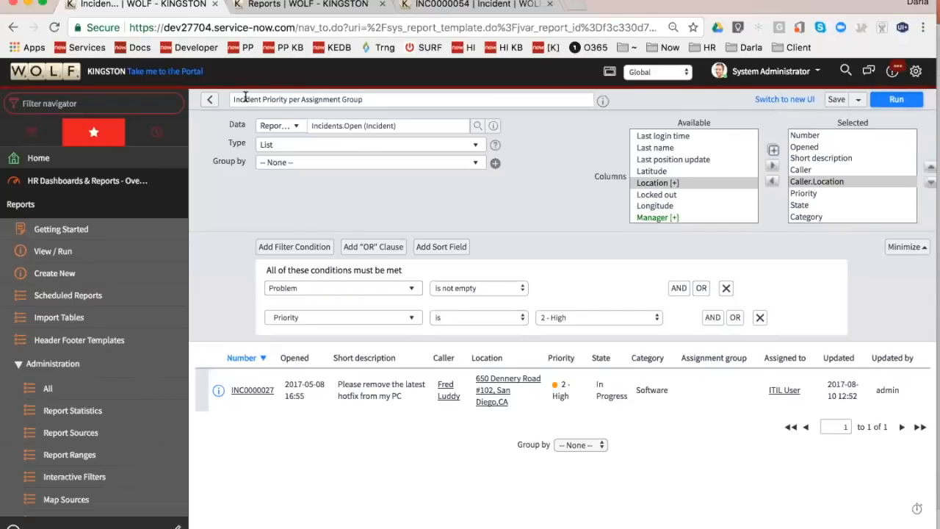
# - Rename the report as "Incidents with High Problem Records"
pyautogui.moveTo(264, 99); pyautogui.dragTo(396, 94)
pyautogui.press('BackSpace')
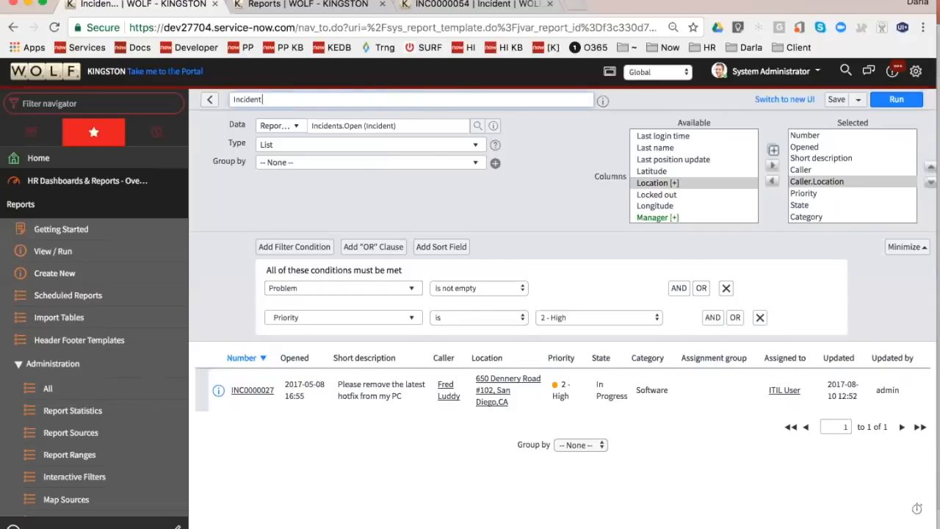
pyautogui.press('BackSpace')
pyautogui.press('BackSpace')
pyautogui.press('BackSpace')
pyautogui.press('BackSpace')
pyautogui.press('BackSpace')
pyautogui.press('BackSpace')
pyautogui.press('BackSpace')
pyautogui.write('ncidents with High Problem Records')
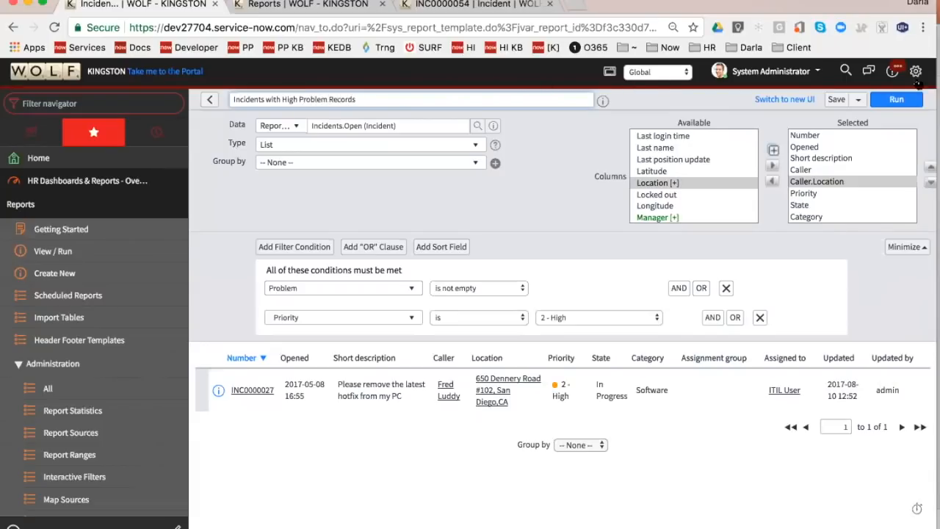
# - Save the report as a new copy with Insert and Stay and switch it to the new UI
pyautogui.click(858, 99)
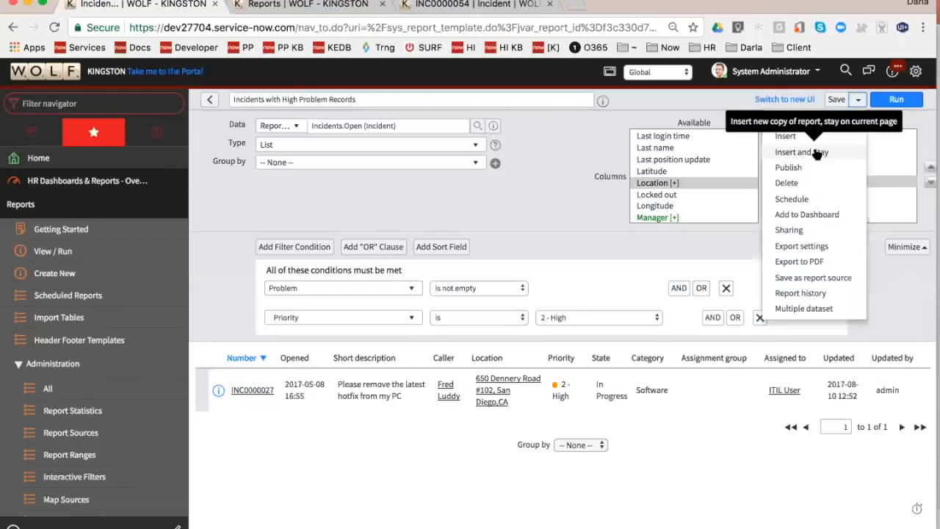
pyautogui.click(815, 152)
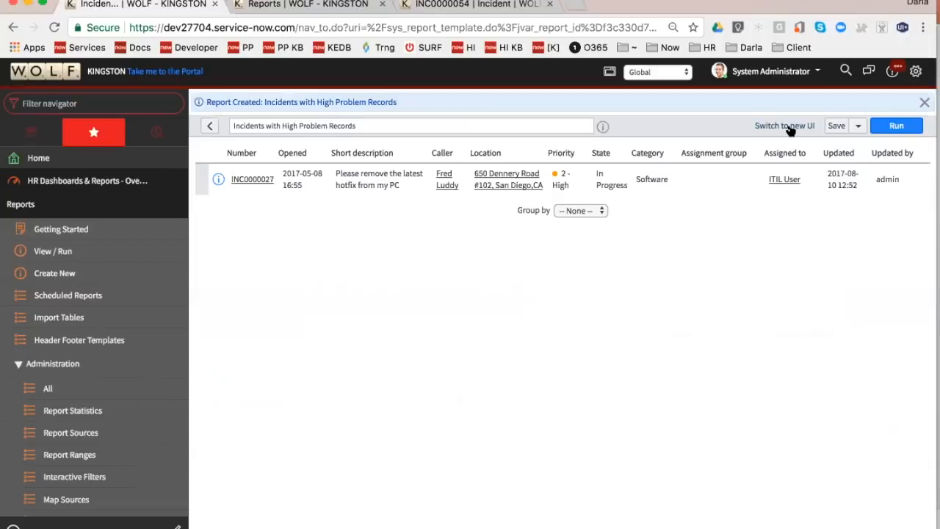
pyautogui.click(789, 130)
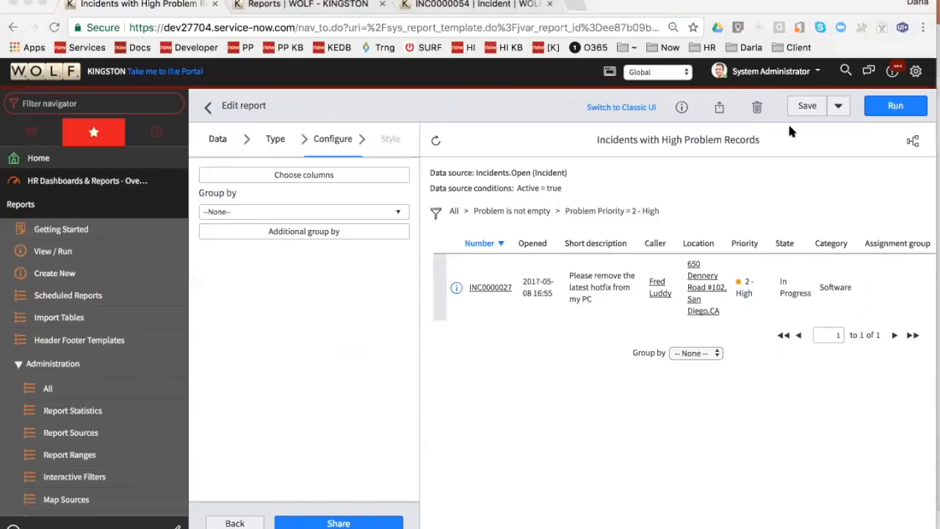
# - Consult the Reporting slide in PowerPoint and bring up the list of existing reports in ServiceNow
pyautogui.press('super+Tab')
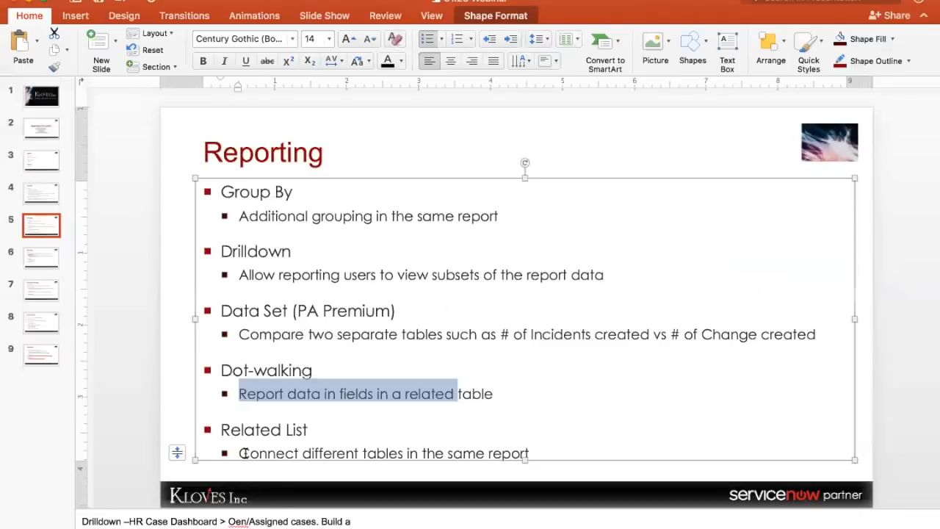
pyautogui.press('super+Tab')
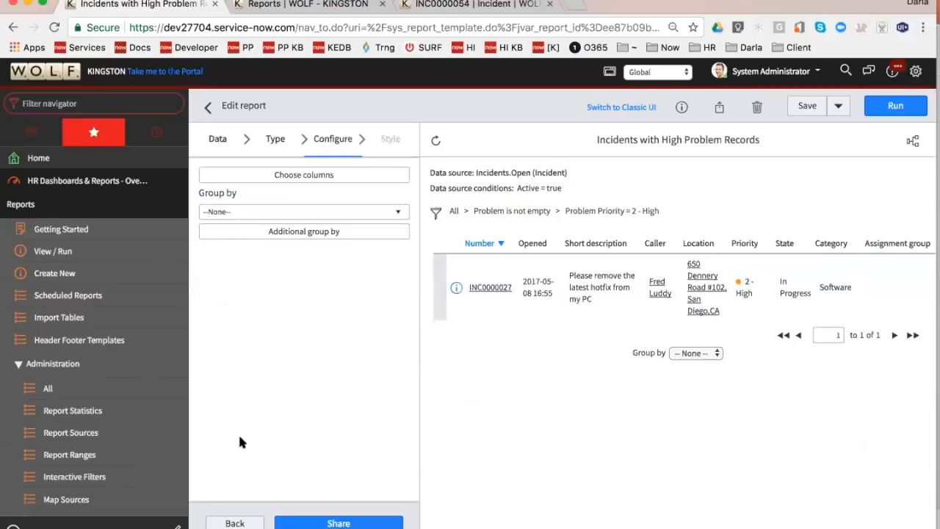
pyautogui.click(87, 259)
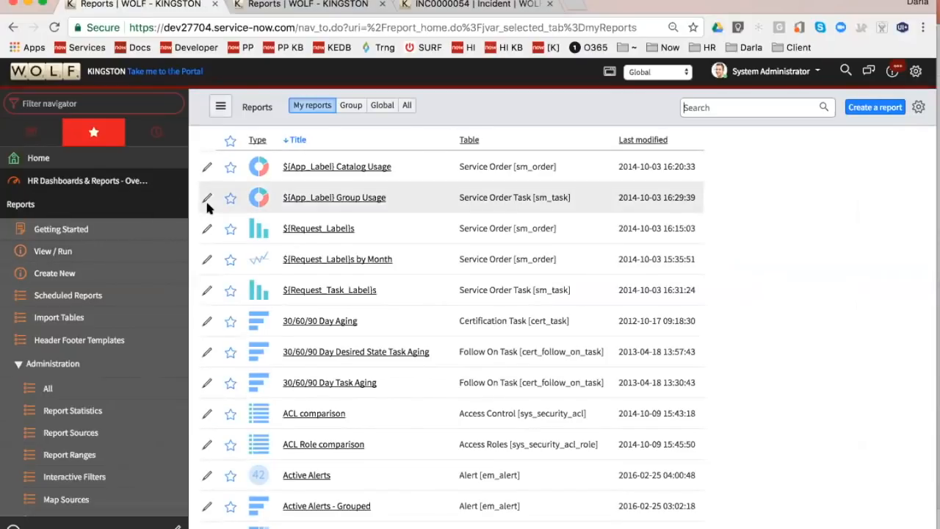
pyautogui.press('super+Tab')
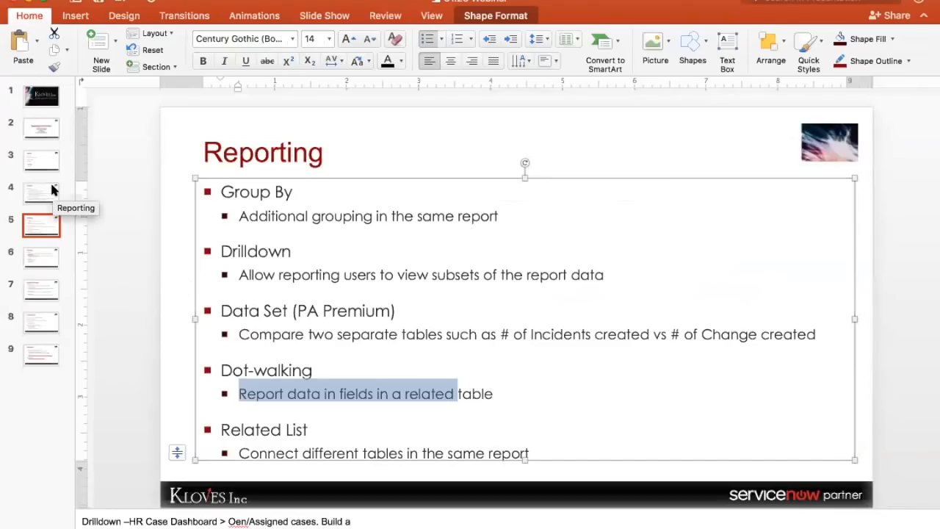
pyautogui.press('super+Tab')
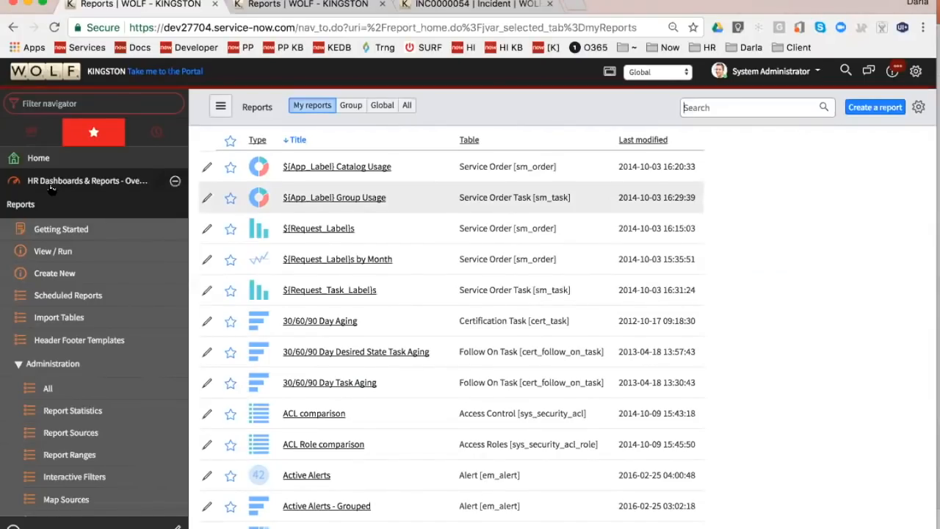
# - View only the favorite reports, sort all reports by newest last-modified date, and reload the reports list
pyautogui.click(229, 140)
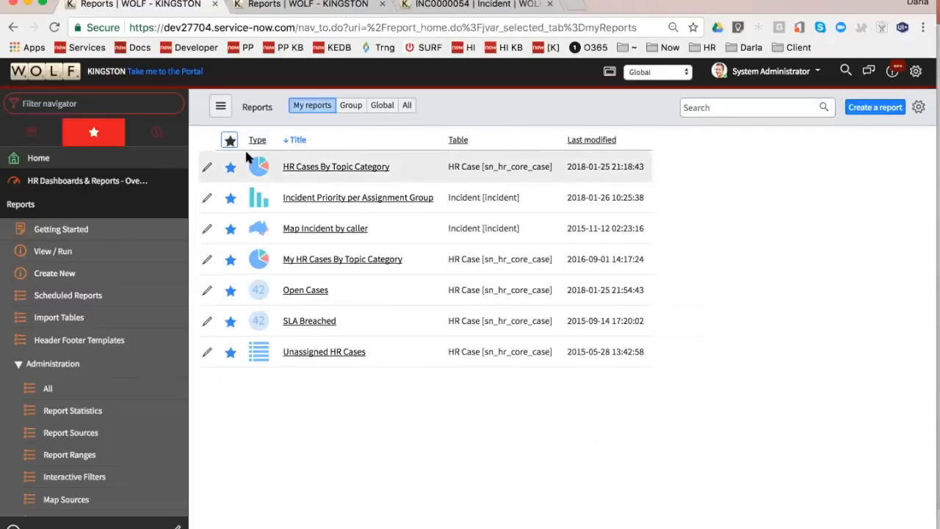
pyautogui.click(229, 140)
pyautogui.click(645, 141)
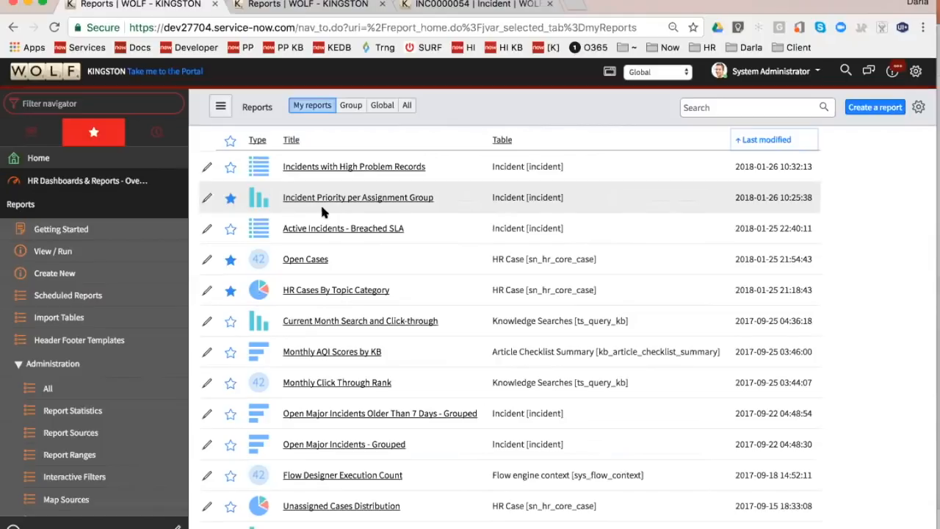
pyautogui.click(105, 247)
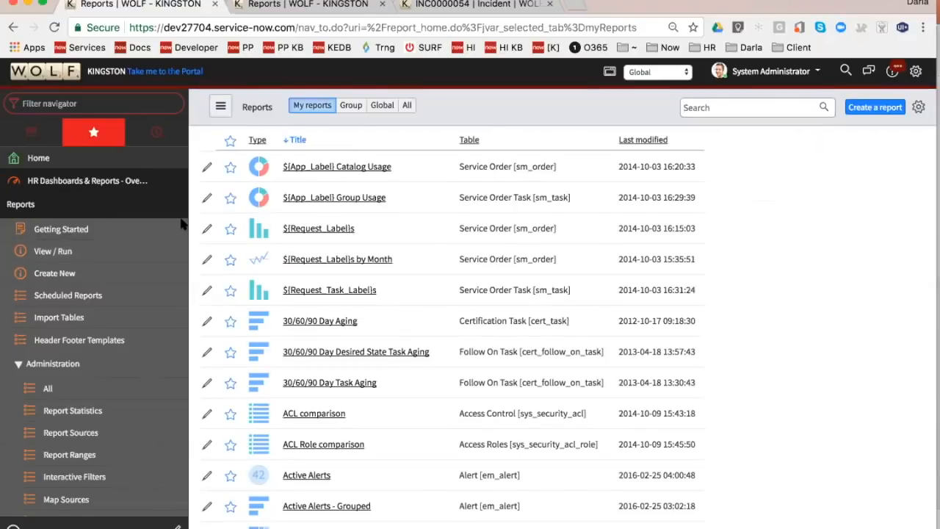
# - Start a new report and name it "Incident & Problem"
pyautogui.click(78, 270)
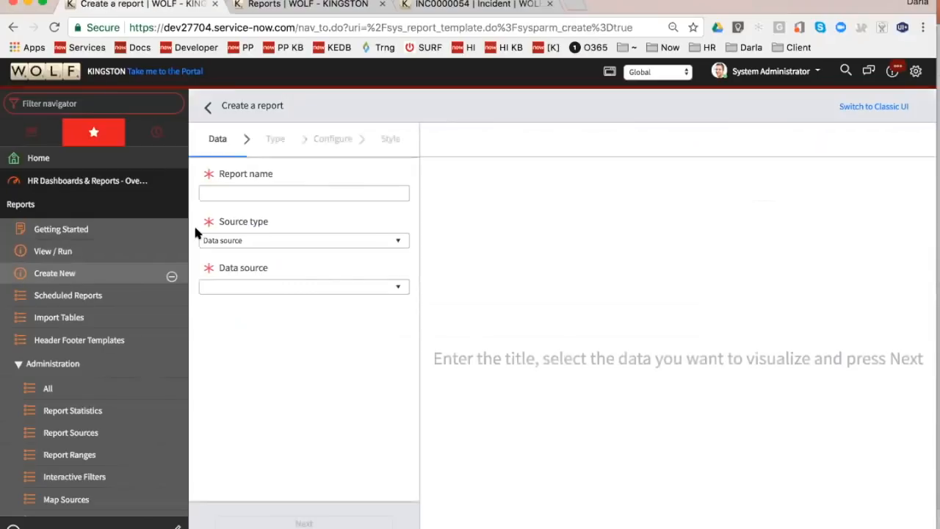
pyautogui.click(216, 193)
pyautogui.write('Incident &')
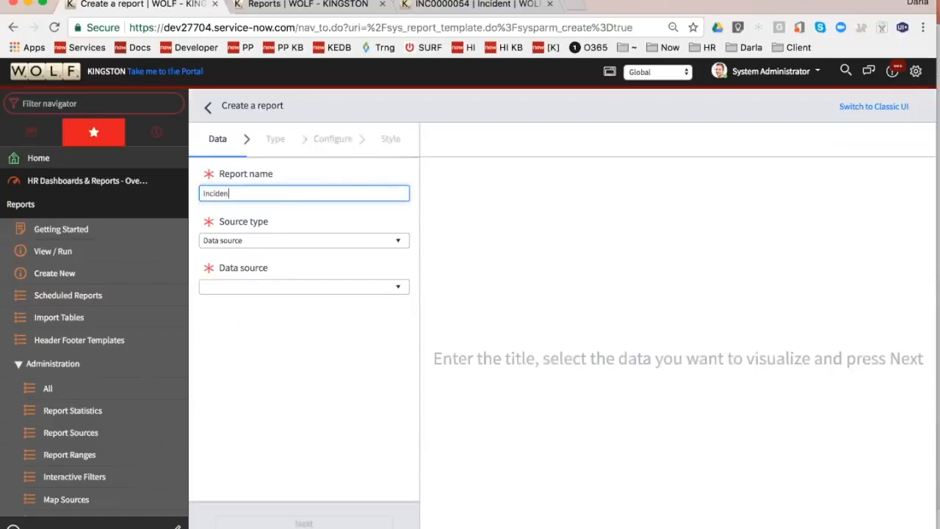
pyautogui.write('robl')
pyautogui.click(232, 243)
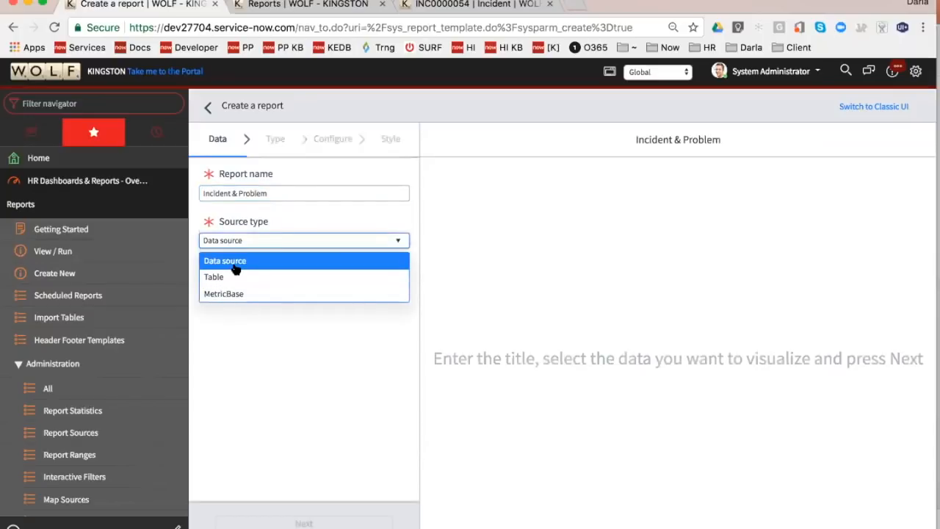
pyautogui.click(236, 266)
pyautogui.click(237, 286)
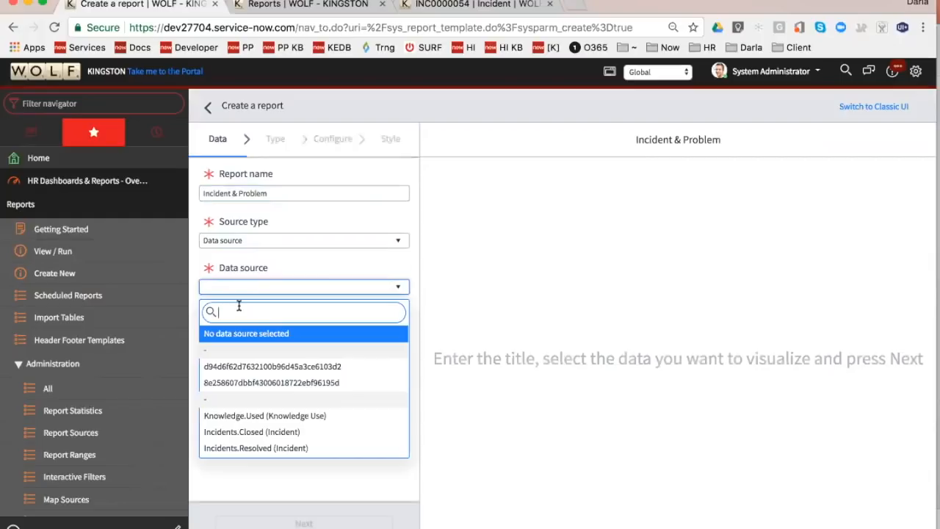
# - Set the source type to Table, choose the Incident [incident] table and run the report
pyautogui.click(246, 240)
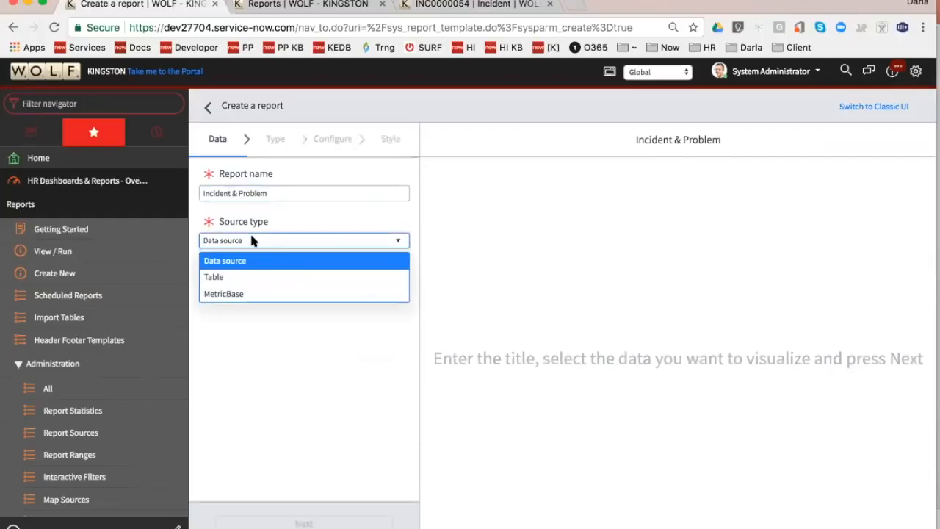
pyautogui.click(249, 274)
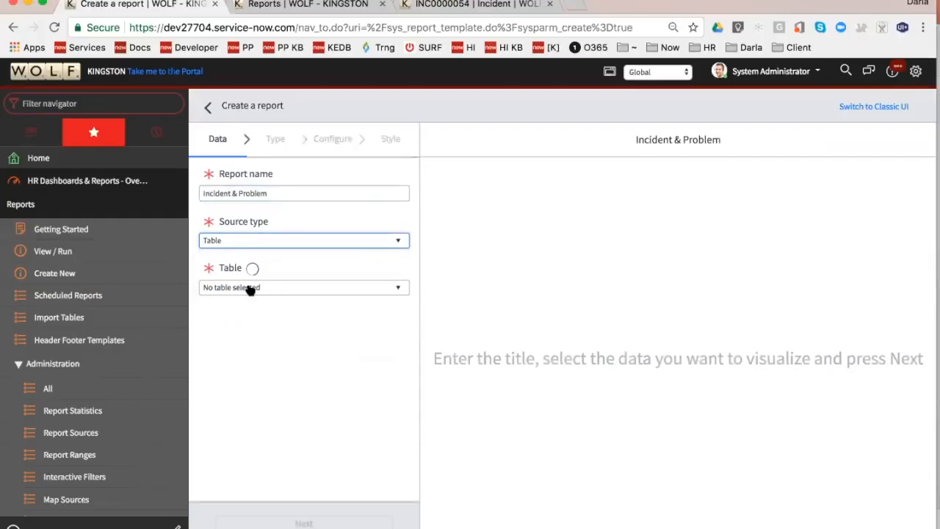
pyautogui.click(246, 287)
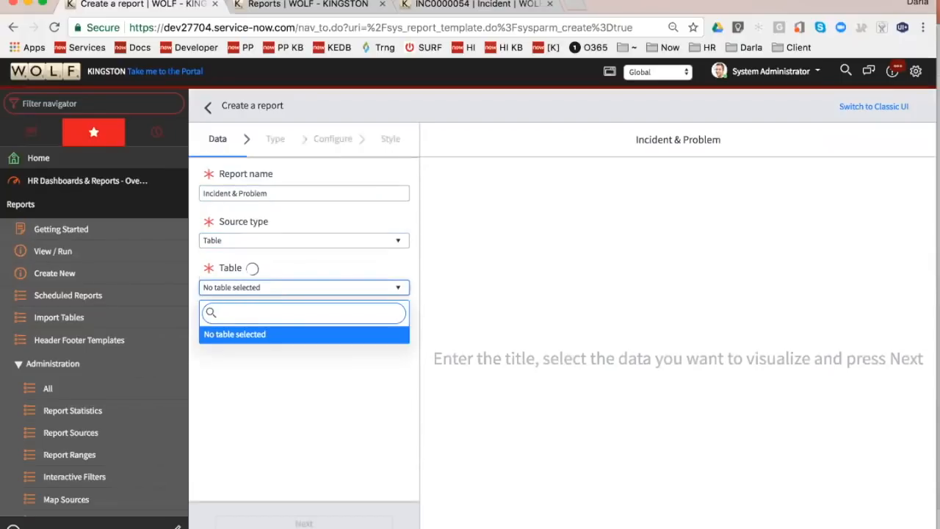
pyautogui.write('inciden')
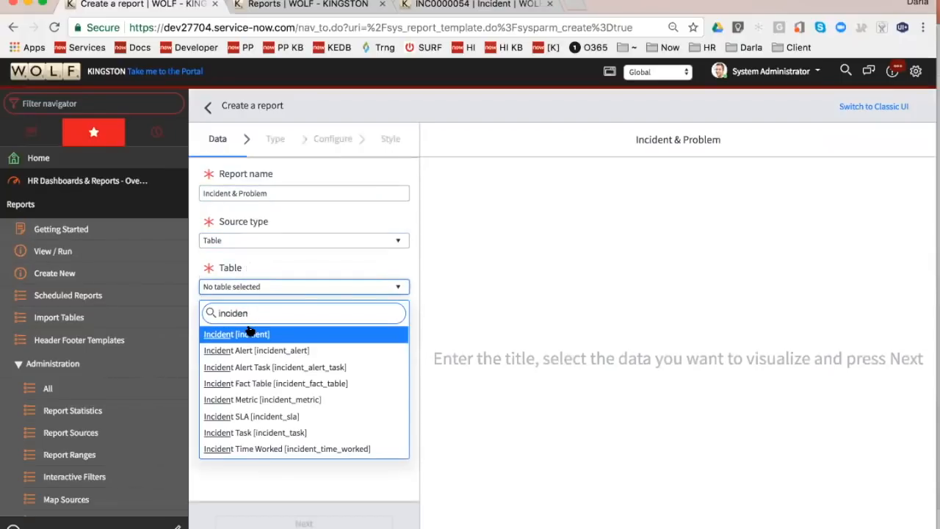
pyautogui.click(250, 335)
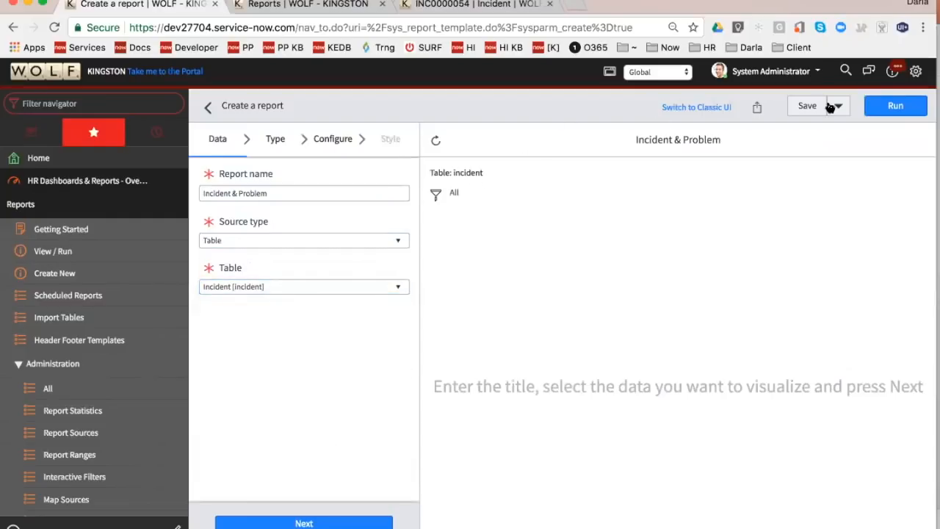
pyautogui.click(891, 106)
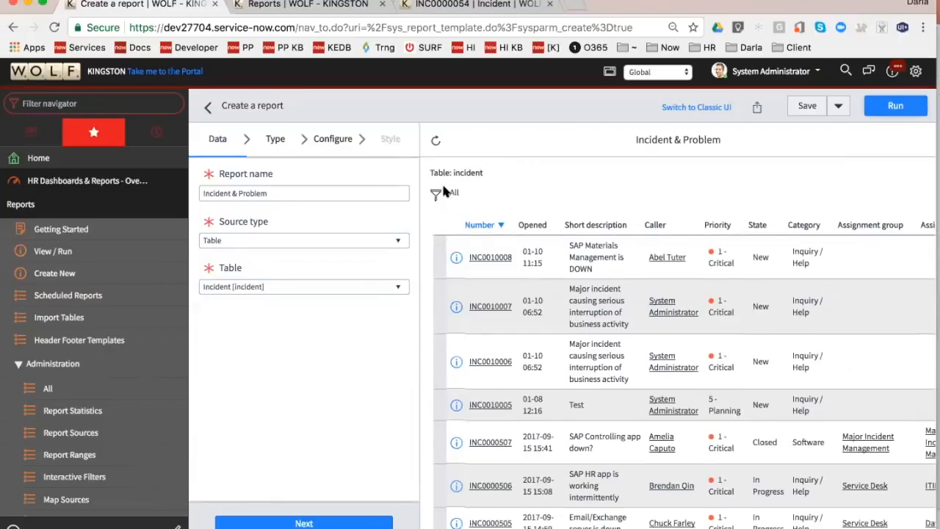
# - Open the report's condition builder and add a related list condition on the Problem->Parent table
pyautogui.click(436, 194)
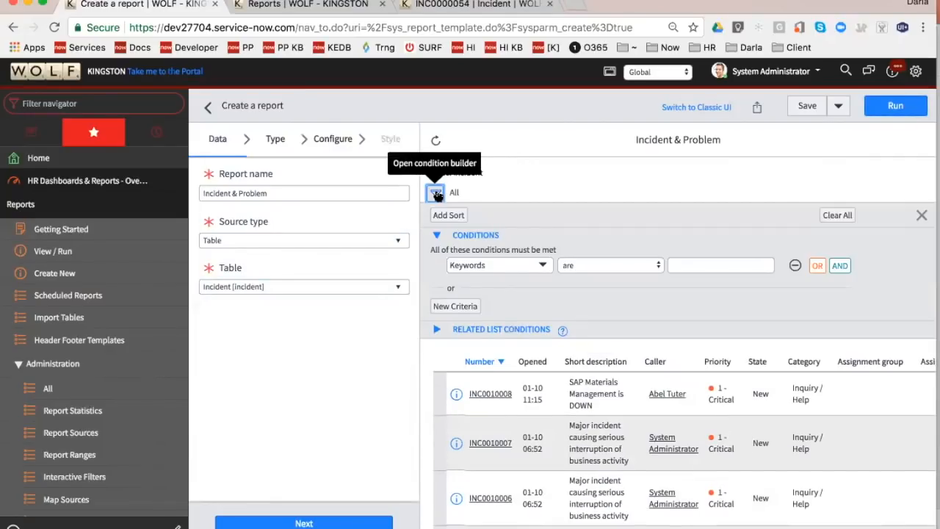
pyautogui.click(442, 329)
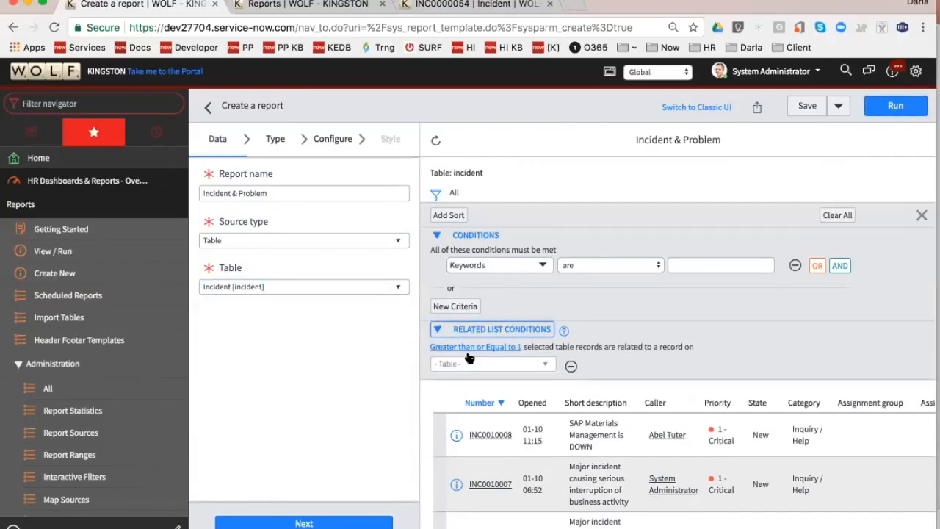
pyautogui.click(471, 364)
pyautogui.click(485, 363)
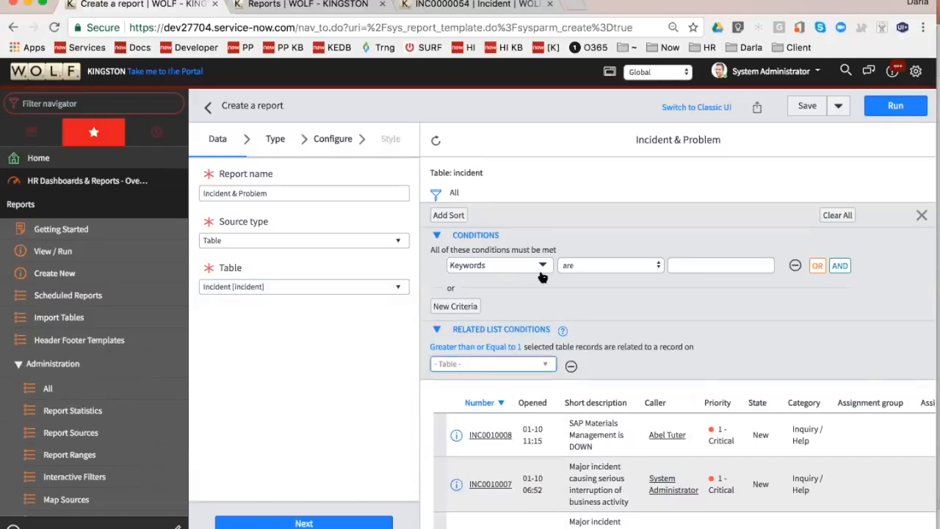
pyautogui.click(510, 354)
pyautogui.write('prob')
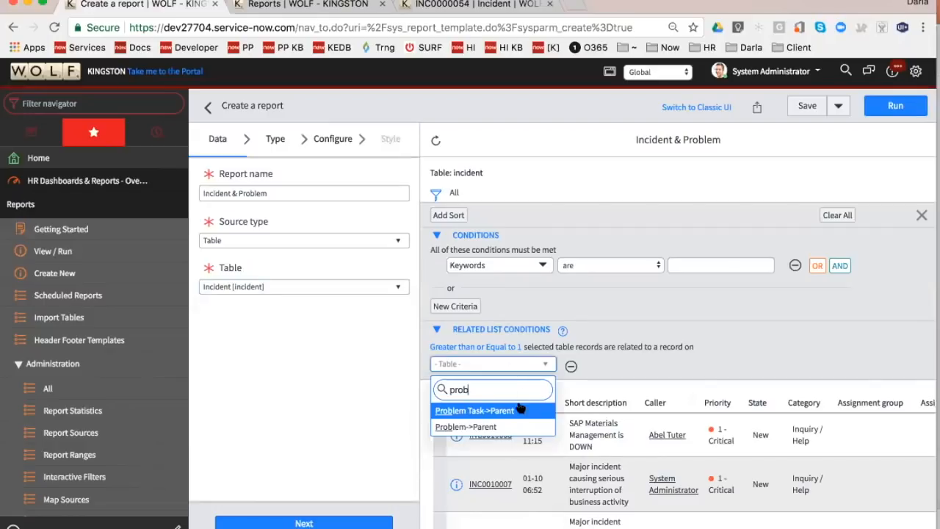
pyautogui.click(518, 427)
pyautogui.scroll(-1, 524, 410)
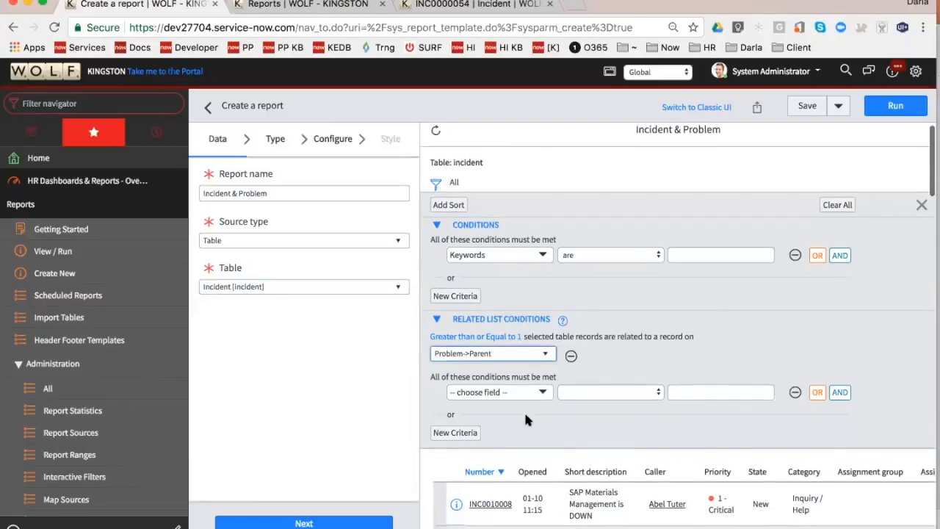
# - Restrict the related problem records to Active is true and run the report
pyautogui.click(499, 363)
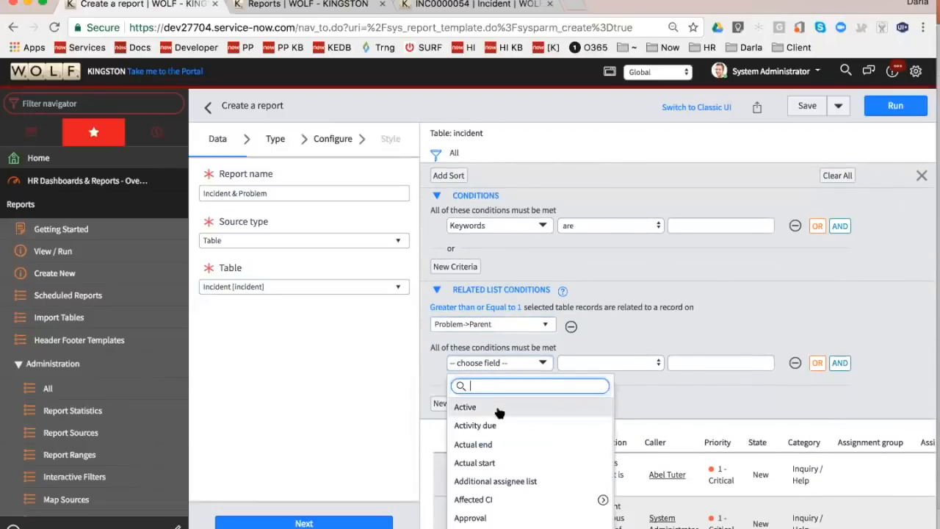
pyautogui.click(467, 407)
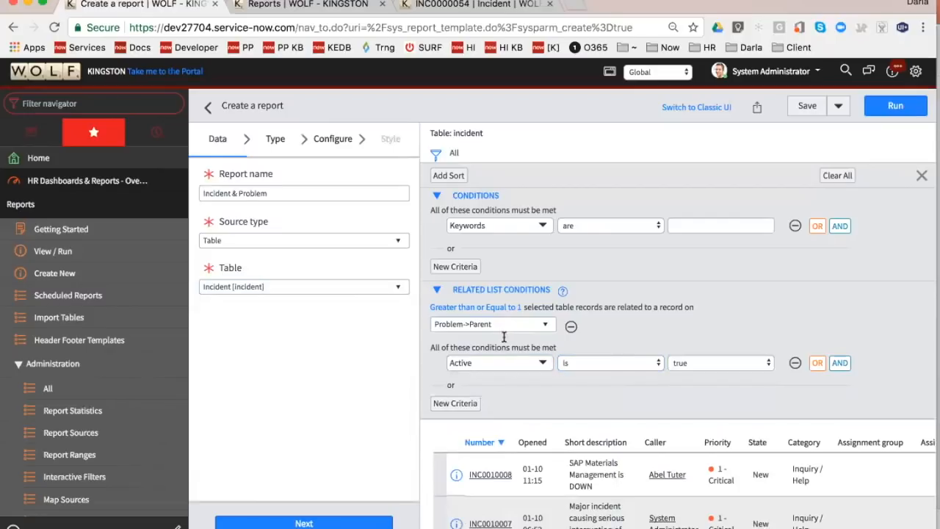
pyautogui.click(526, 233)
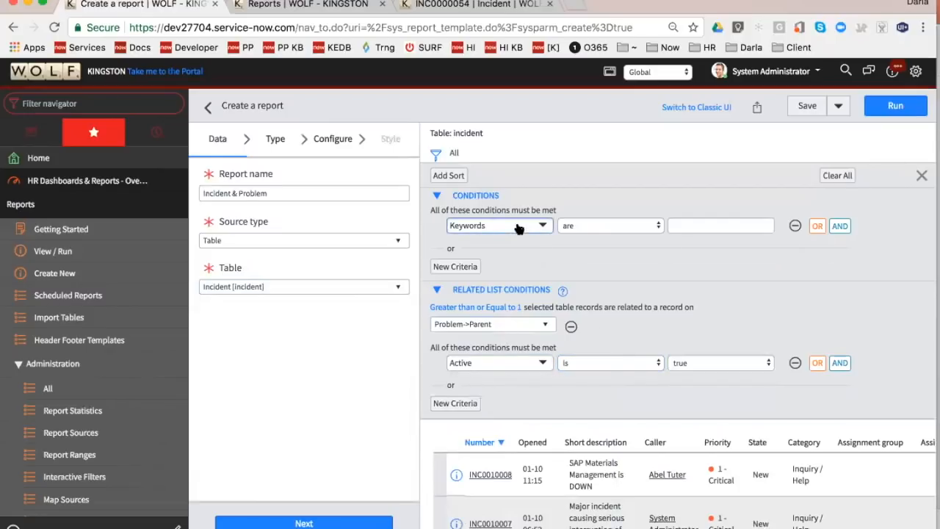
pyautogui.click(780, 294)
pyautogui.click(895, 104)
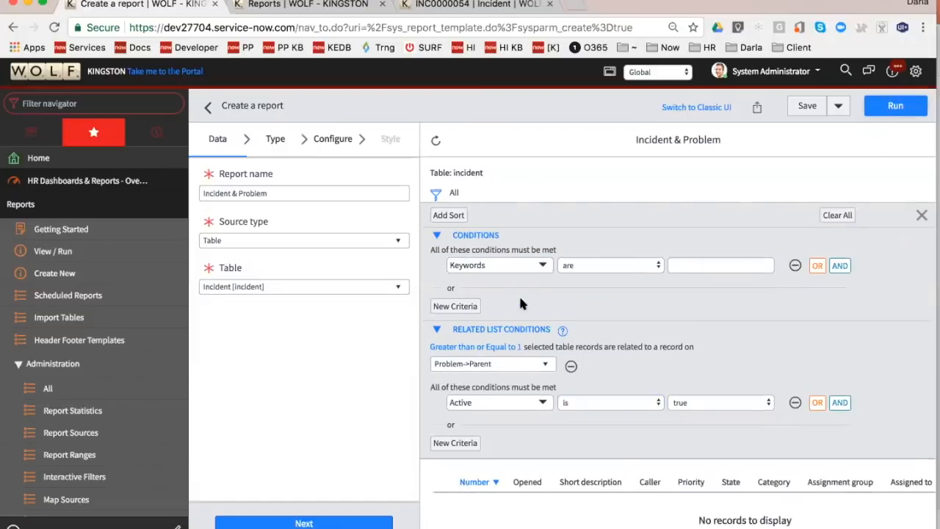
# - Reselect Problem->Parent for the related list condition and search the related table choices for "assig"
pyautogui.click(490, 365)
pyautogui.write('prob')
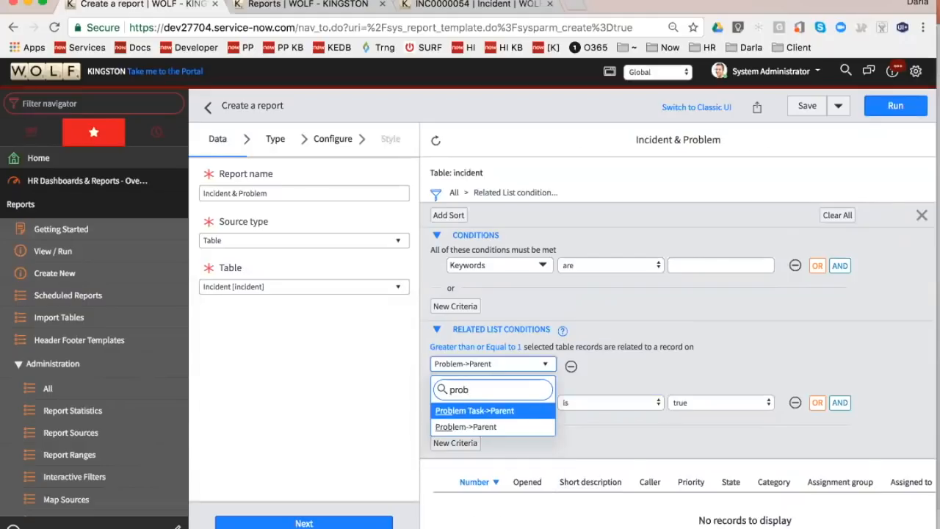
pyautogui.click(491, 426)
pyautogui.click(493, 366)
pyautogui.write('assig')
pyautogui.press('BackSpace')
pyautogui.press('BackSpace')
pyautogui.press('BackSpace')
pyautogui.press('BackSpace')
pyautogui.press('BackSpace')
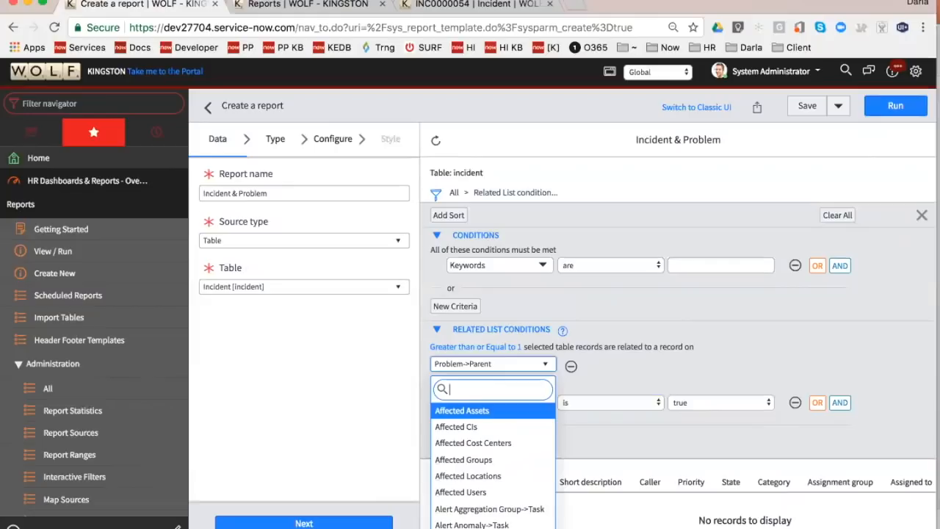
pyautogui.click(591, 370)
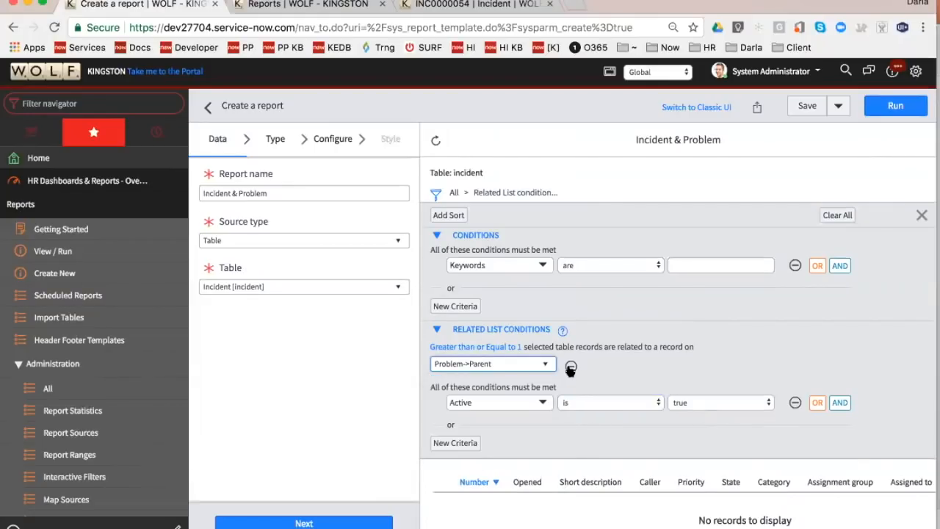
# - Remove the related list condition and recreate it on Problem->Parent with Active is true
pyautogui.click(570, 367)
pyautogui.click(502, 365)
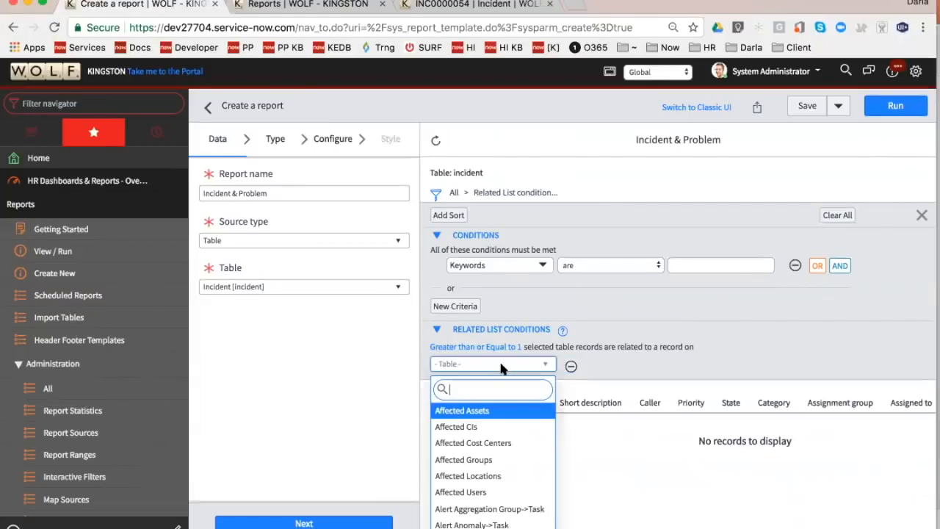
pyautogui.write('pro')
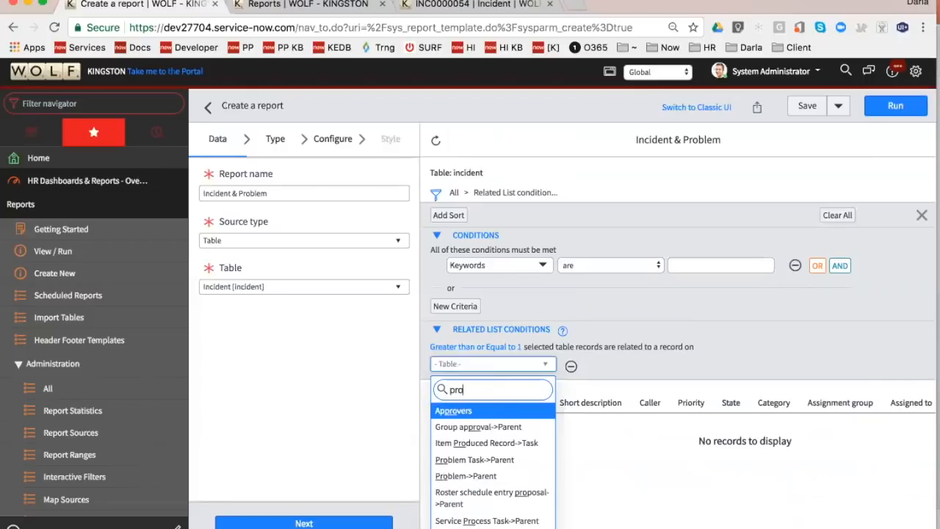
pyautogui.write('b')
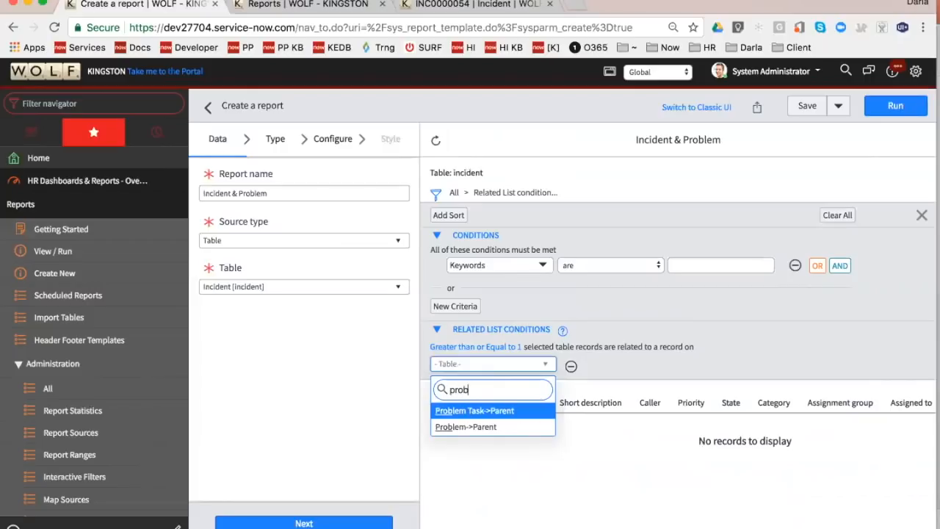
pyautogui.click(506, 426)
pyautogui.click(521, 404)
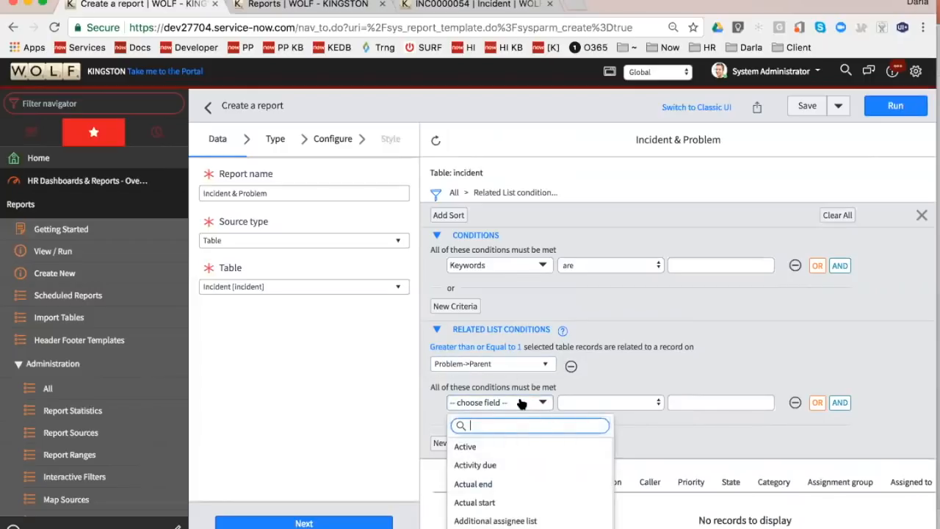
pyautogui.click(520, 446)
pyautogui.scroll(-1, 549, 435)
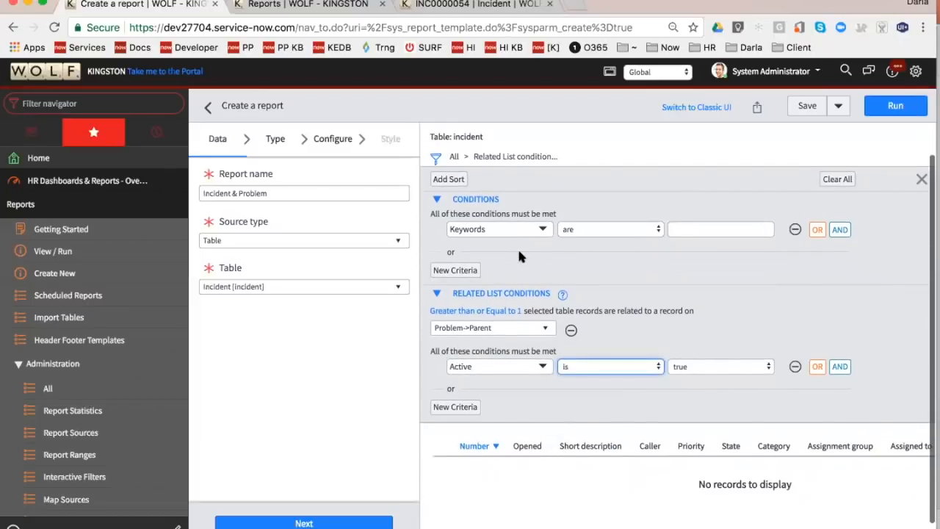
# - Set the field of the main incident condition to Problem
pyautogui.click(518, 232)
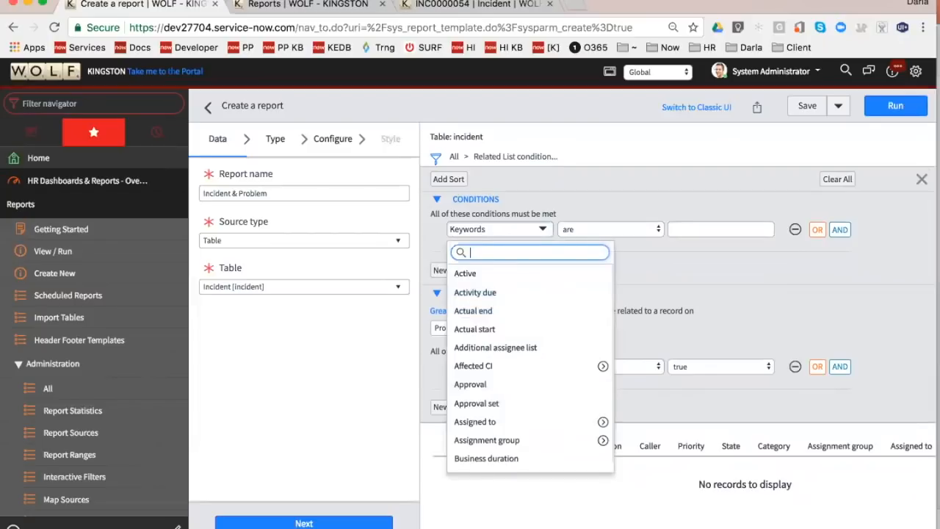
pyautogui.write('probl')
pyautogui.click(522, 272)
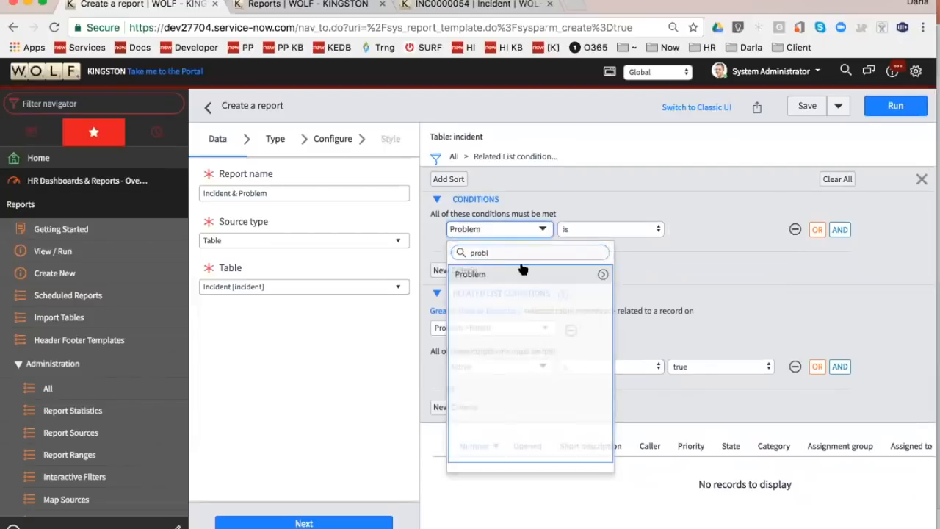
# - Dot-walk through the Problem reference in the main condition, browse its fields and choose Problem.Description
pyautogui.click(535, 229)
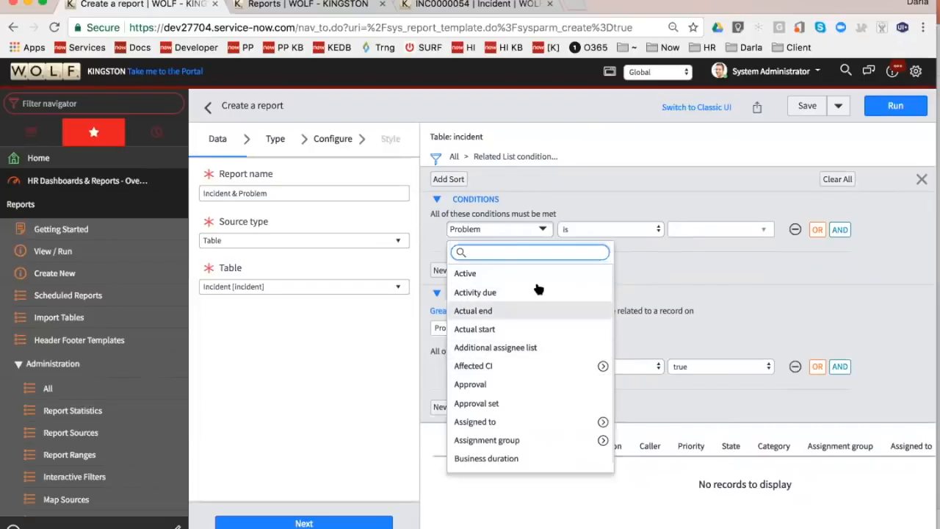
pyautogui.write('prob')
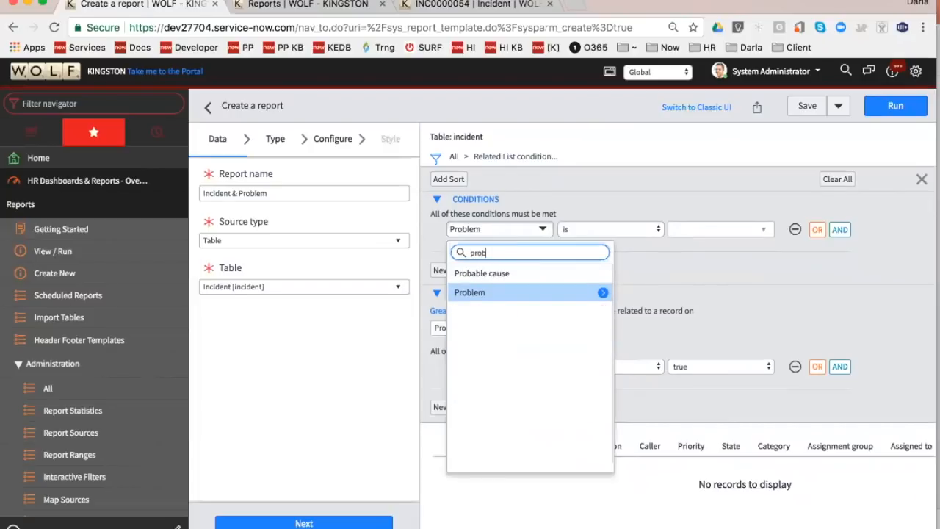
pyautogui.click(603, 292)
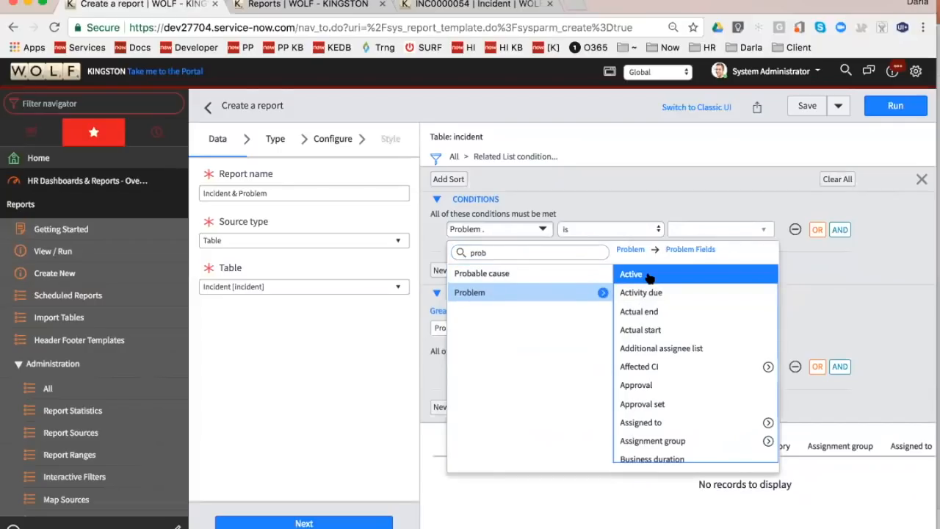
pyautogui.scroll(-2, 658, 384)
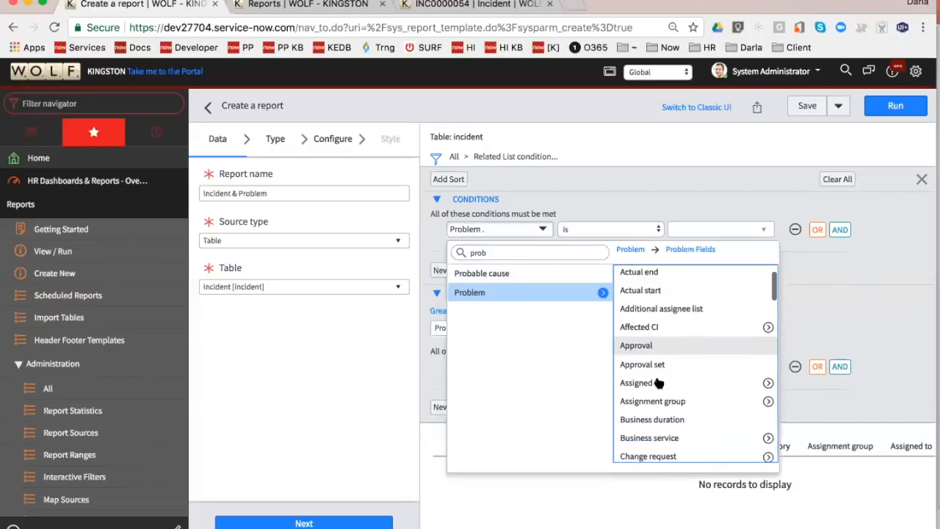
pyautogui.scroll(-4, 665, 327)
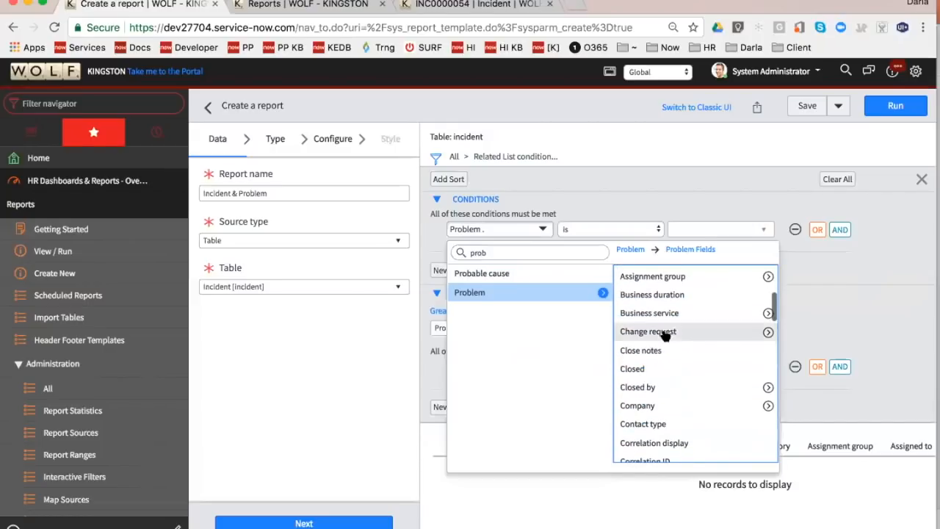
pyautogui.scroll(-3, 676, 349)
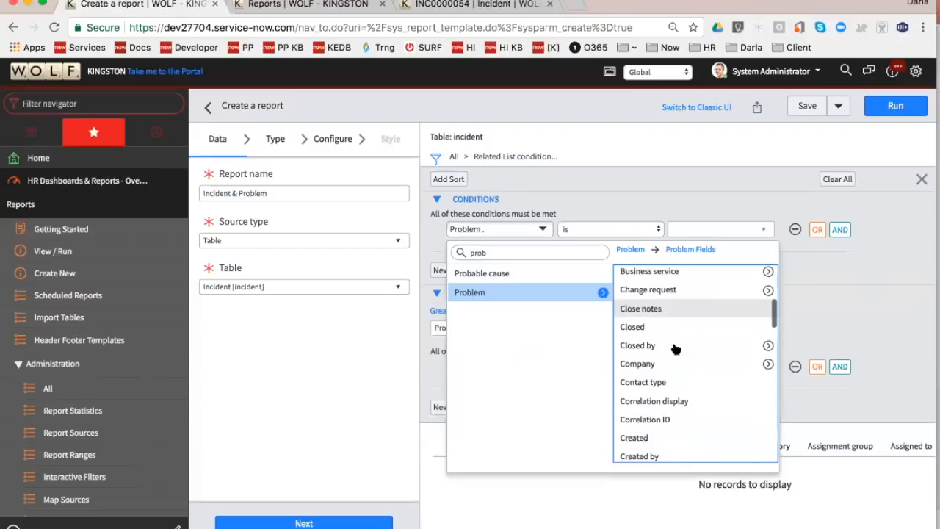
pyautogui.scroll(-2, 672, 356)
pyautogui.scroll(-4, 672, 352)
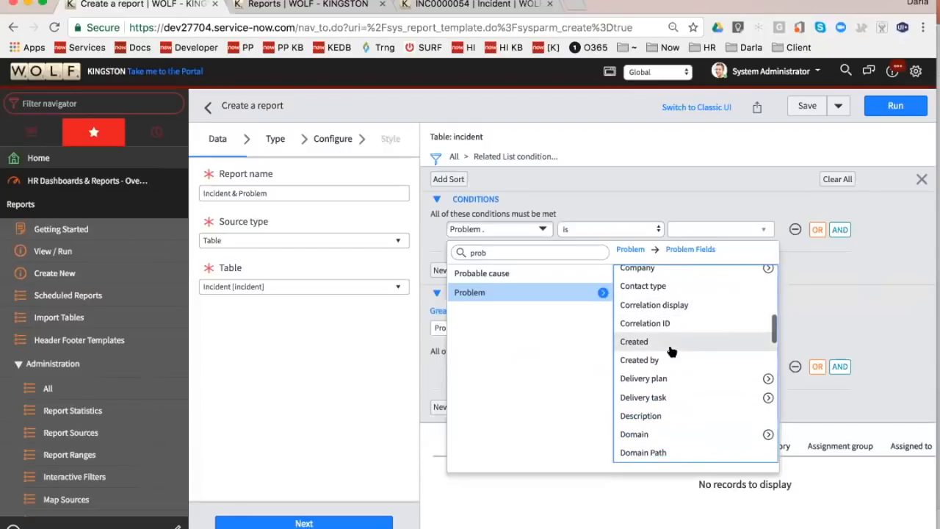
pyautogui.scroll(-5, 670, 352)
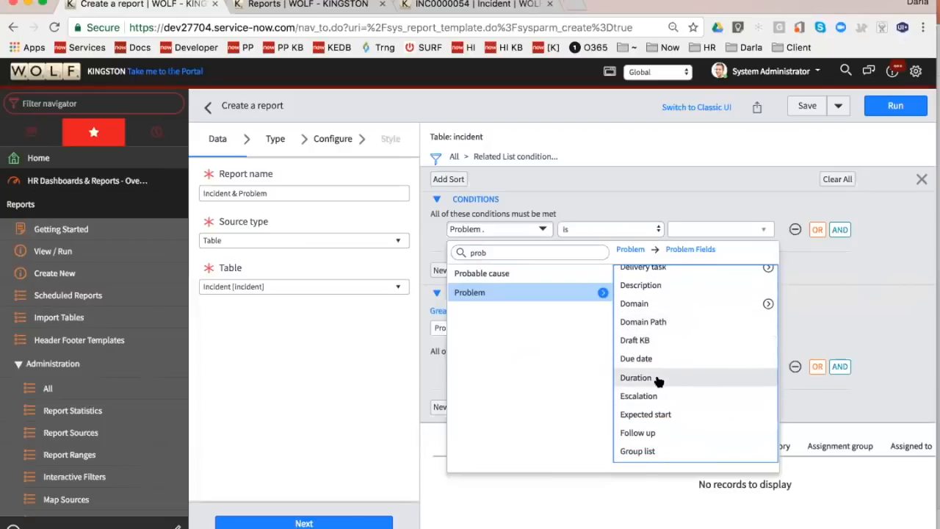
pyautogui.scroll(3, 656, 375)
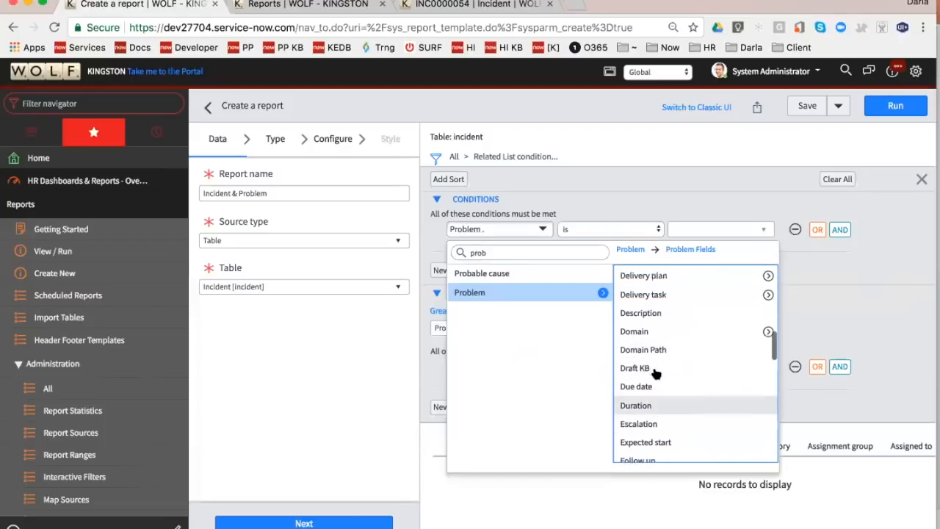
pyautogui.click(650, 353)
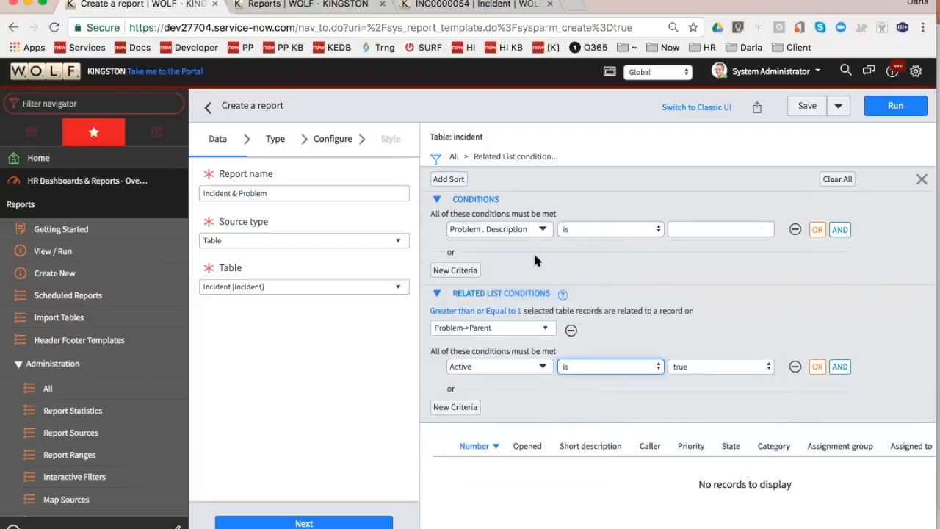
# - Change the main condition to Problem.Active is true and run the report
pyautogui.click(499, 229)
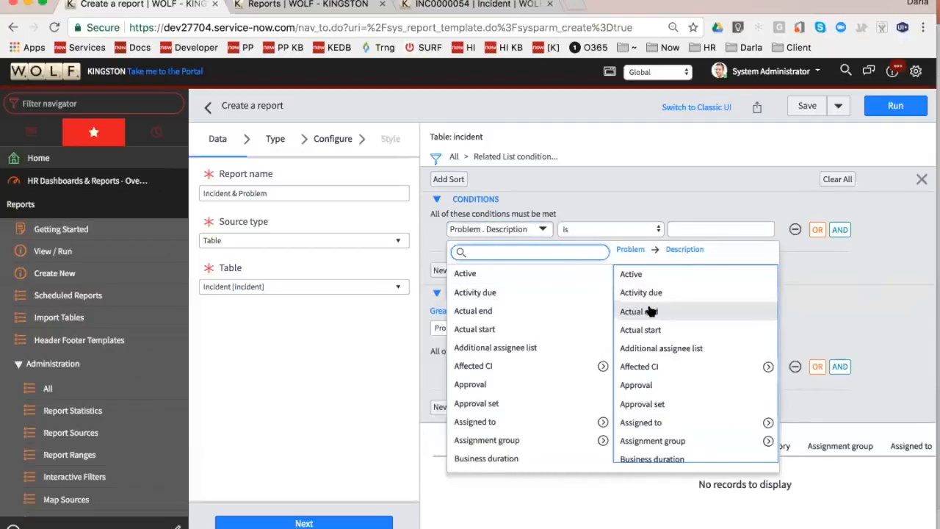
pyautogui.click(643, 272)
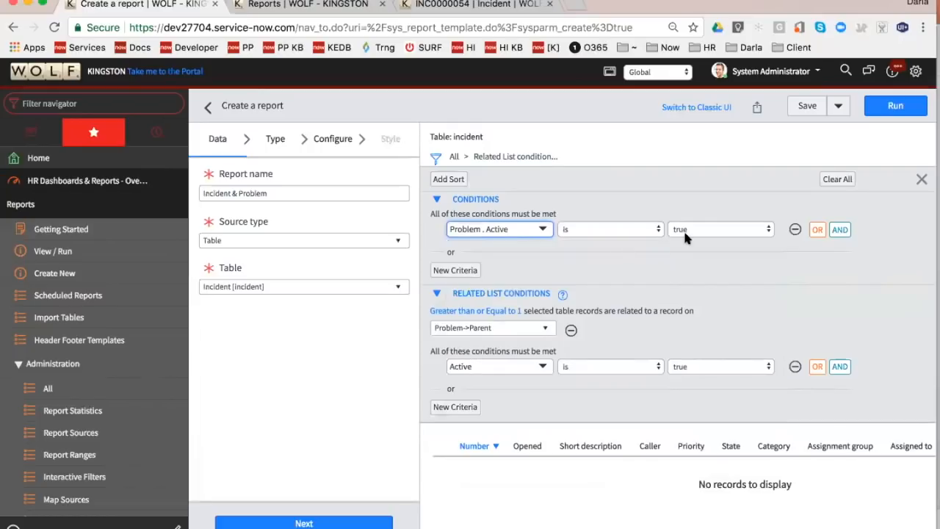
pyautogui.click(898, 110)
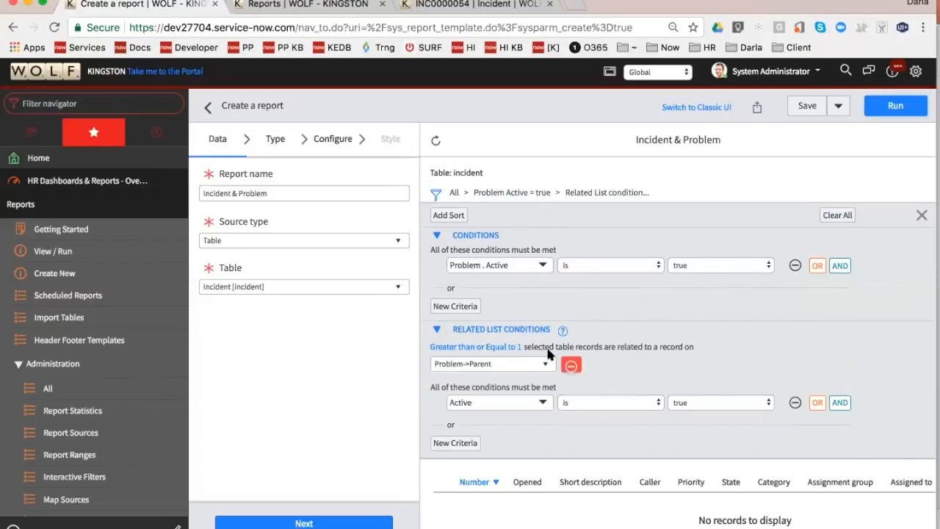
# - Change the main condition to the Problem field with the operator is and no value, and run the report
pyautogui.click(504, 268)
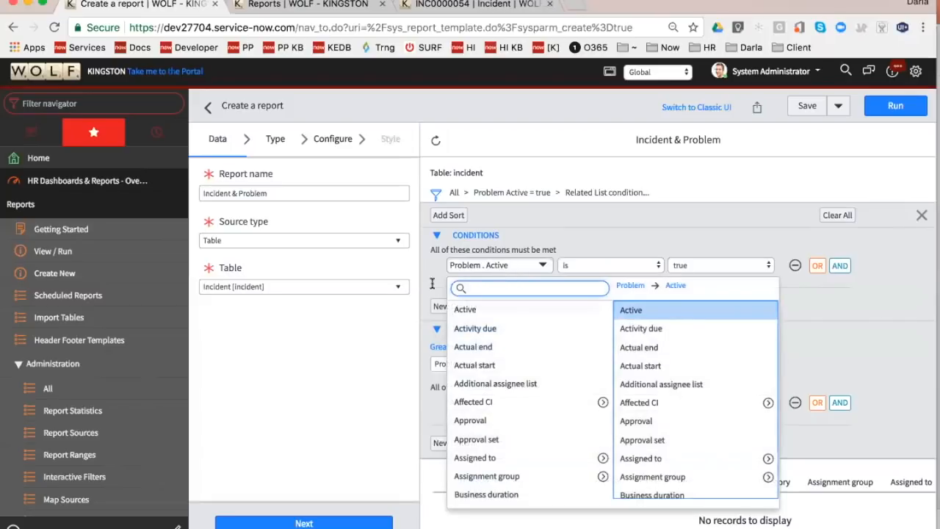
pyautogui.write('prob')
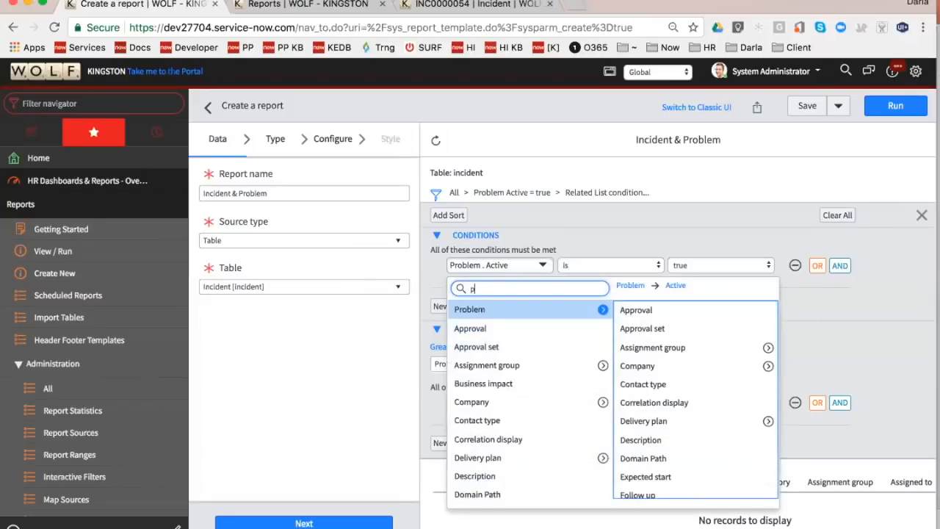
pyautogui.click(508, 311)
pyautogui.click(646, 265)
pyautogui.click(639, 263)
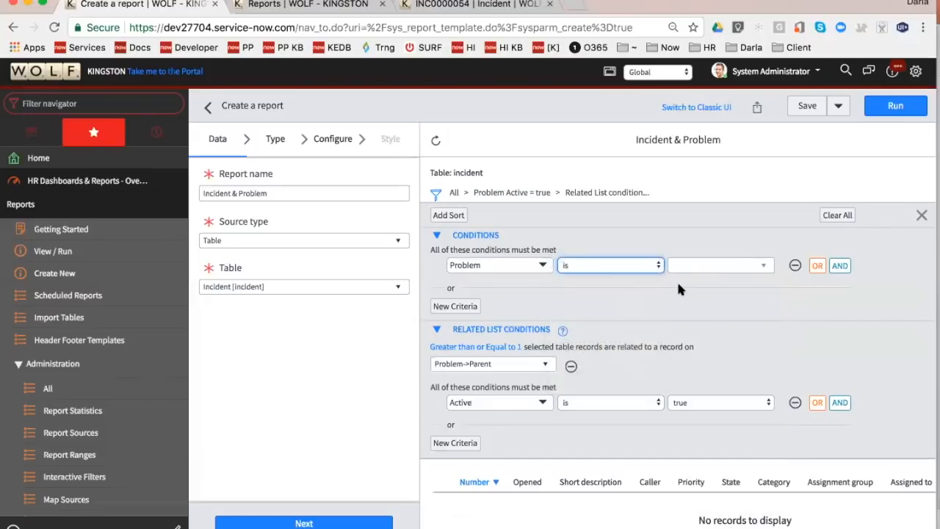
pyautogui.click(895, 104)
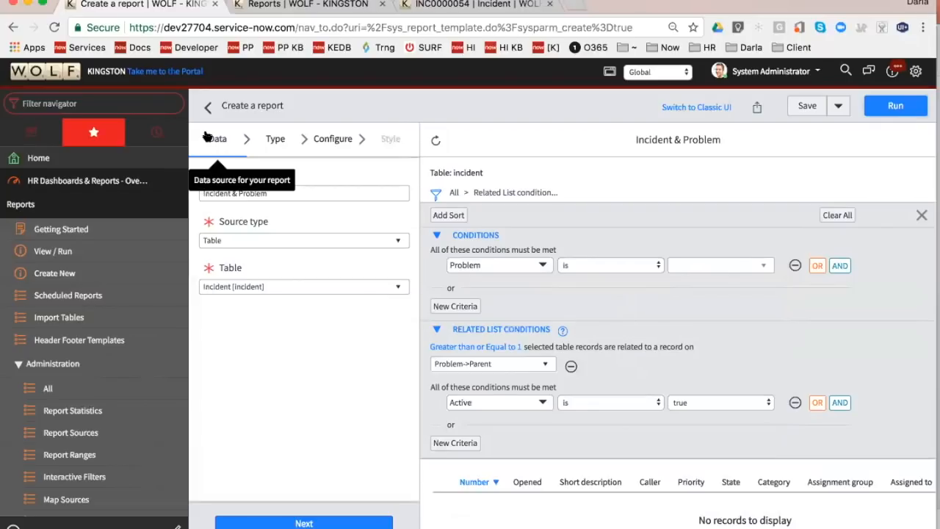
# - Filter the navigator by "data", open the favorite Database Views list and view the change_task_sla definition
pyautogui.press('super+Tab')
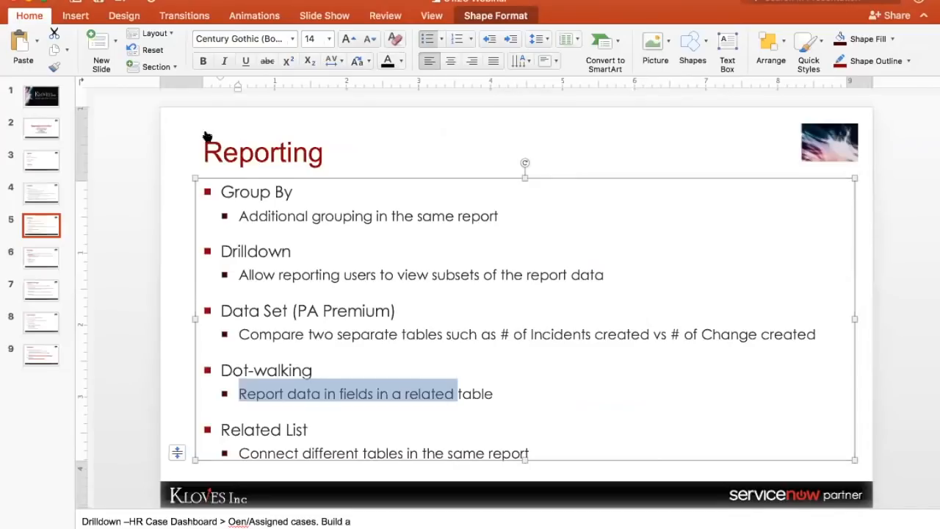
pyautogui.press('super+Tab')
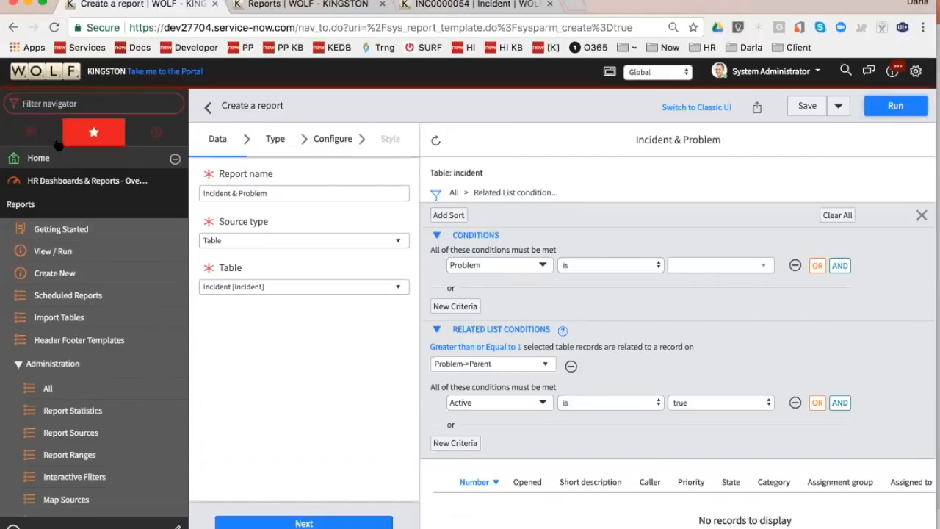
pyautogui.click(50, 103)
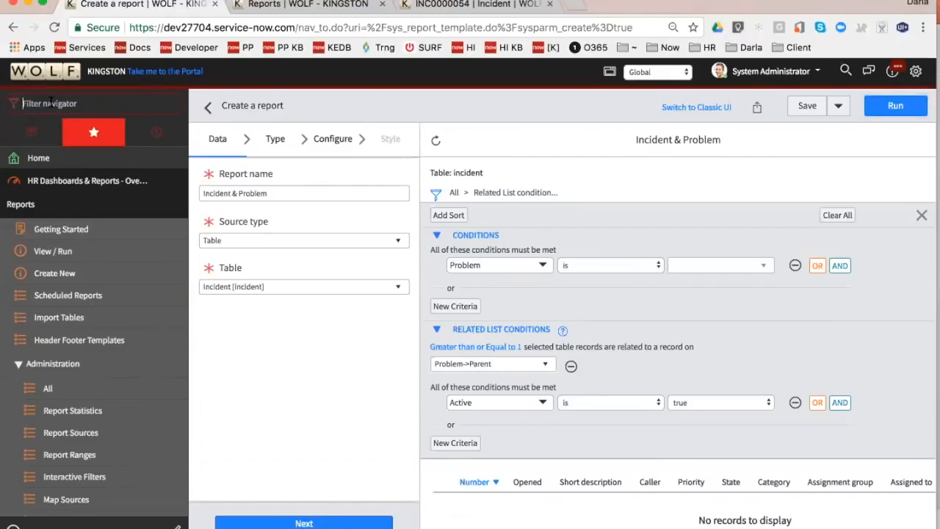
pyautogui.write('data')
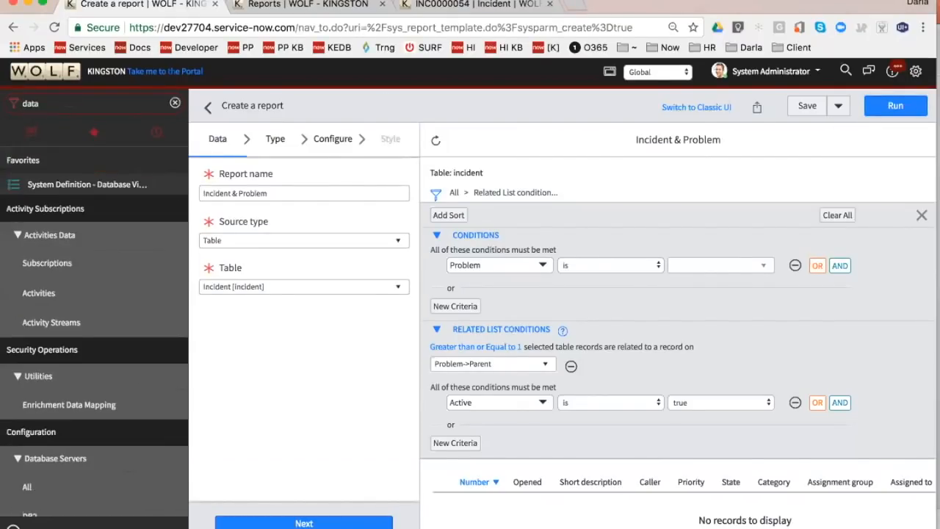
pyautogui.click(83, 187)
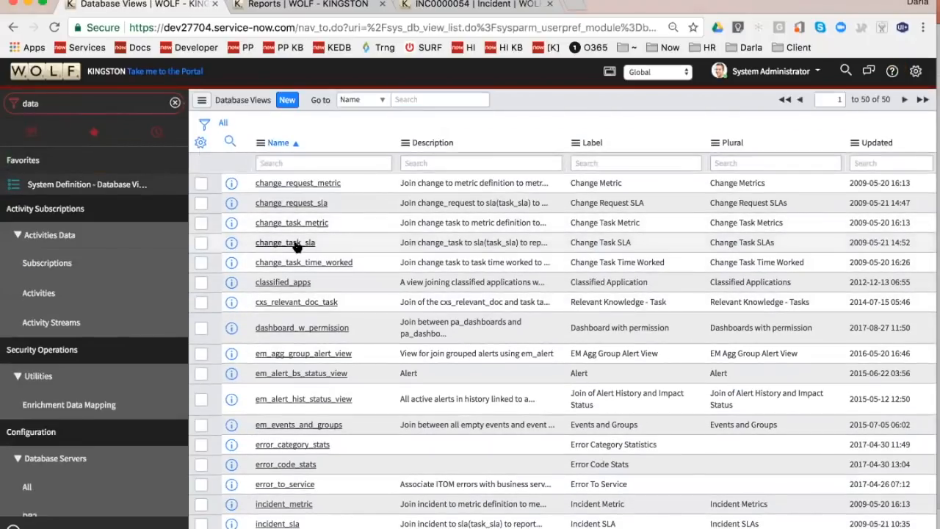
pyautogui.click(295, 243)
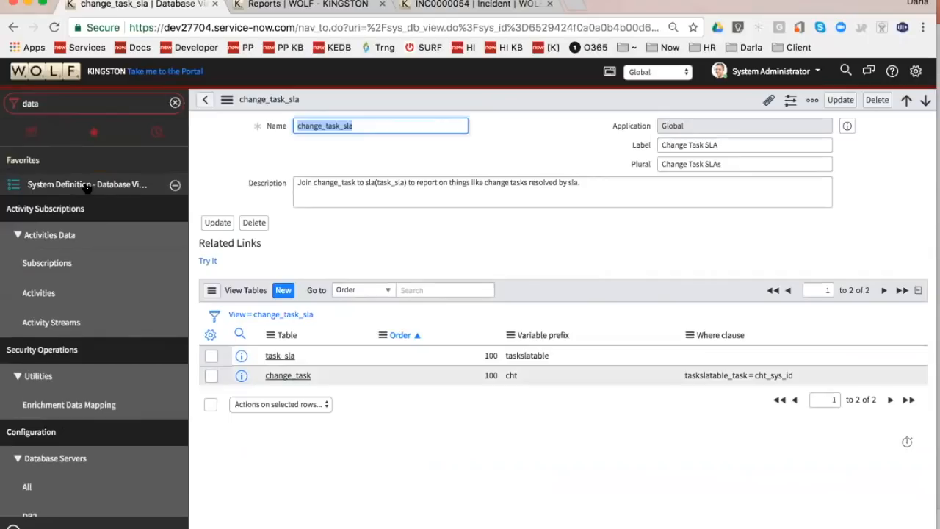
# - Clear the navigator filter and open the View / Run reports list
pyautogui.click(74, 103)
pyautogui.press('BackSpace')
pyautogui.press('BackSpace')
pyautogui.press('BackSpace')
pyautogui.press('BackSpace')
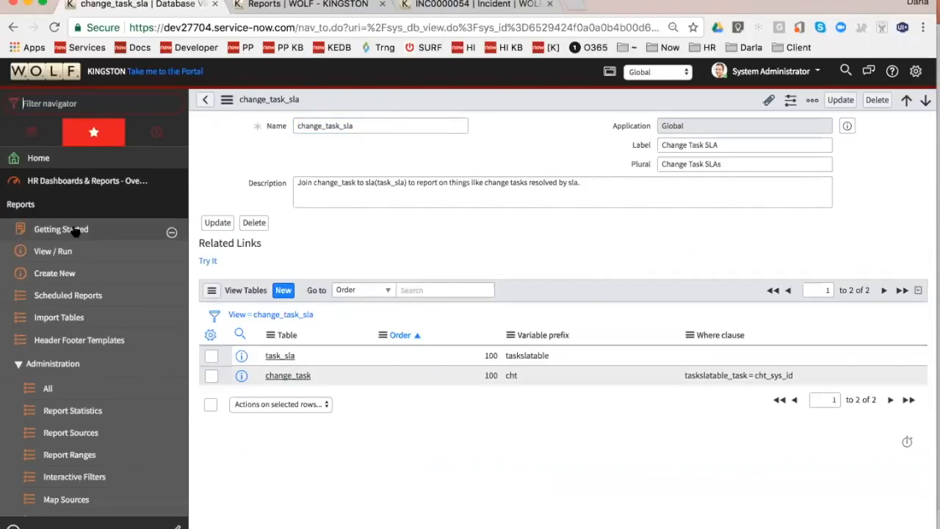
pyautogui.click(76, 254)
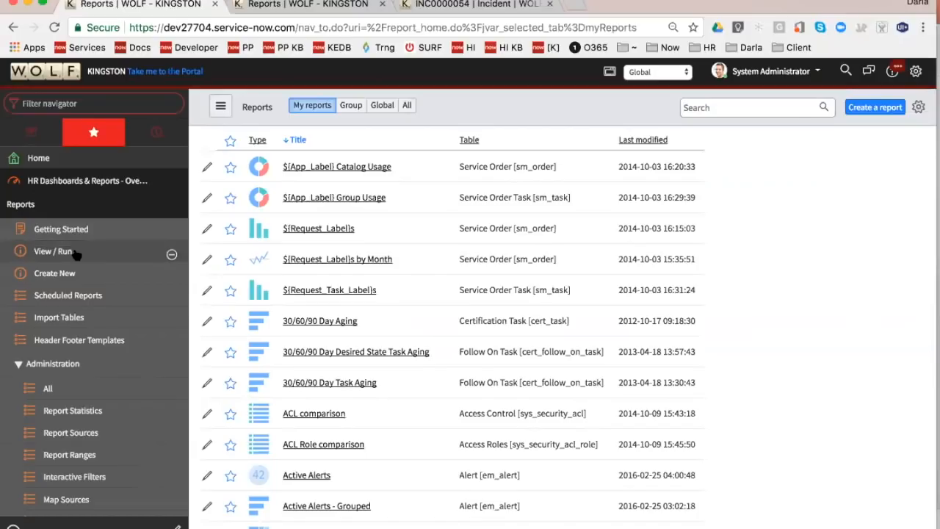
# - Switch to the PowerPoint presentation and show slide 6 on metrics, imported data and distribution
pyautogui.press('super+Tab')
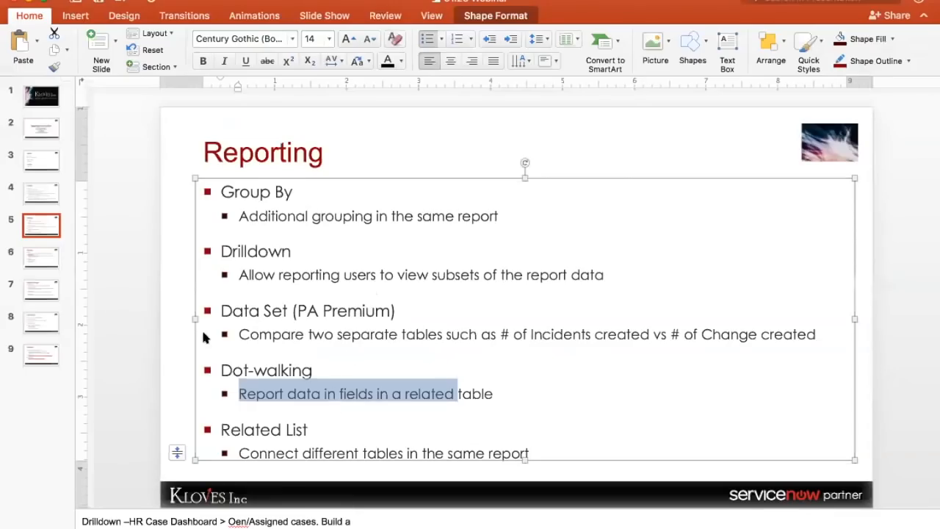
pyautogui.click(41, 251)
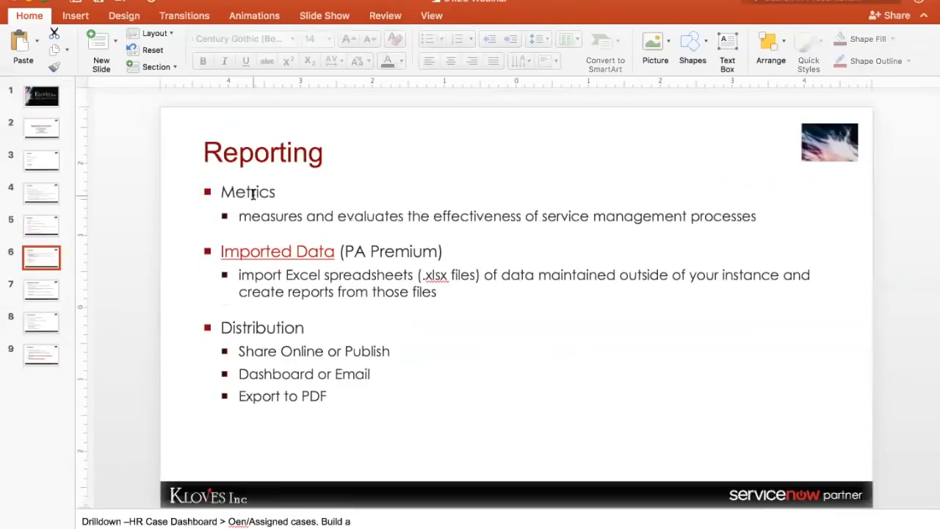
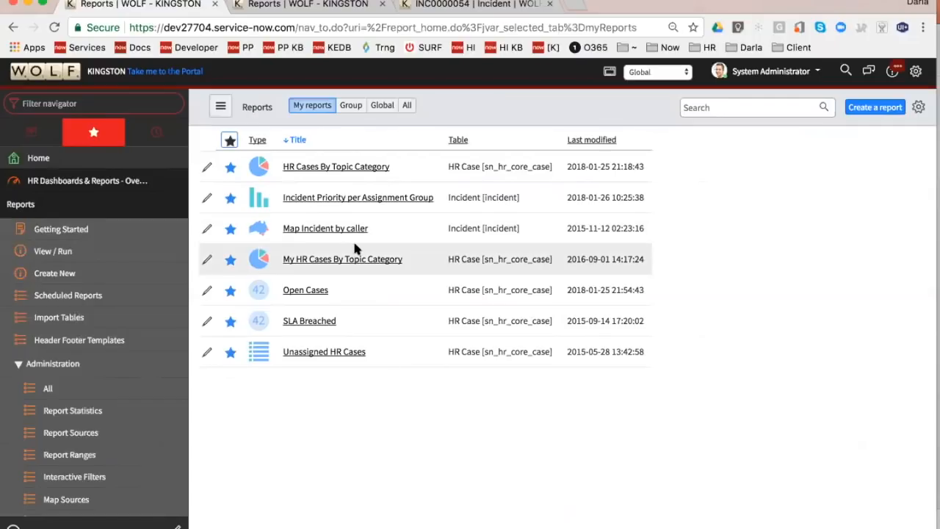
# - Open the Unassigned HR Cases report and change the current application to Human Resources: Core
pyautogui.click(309, 354)
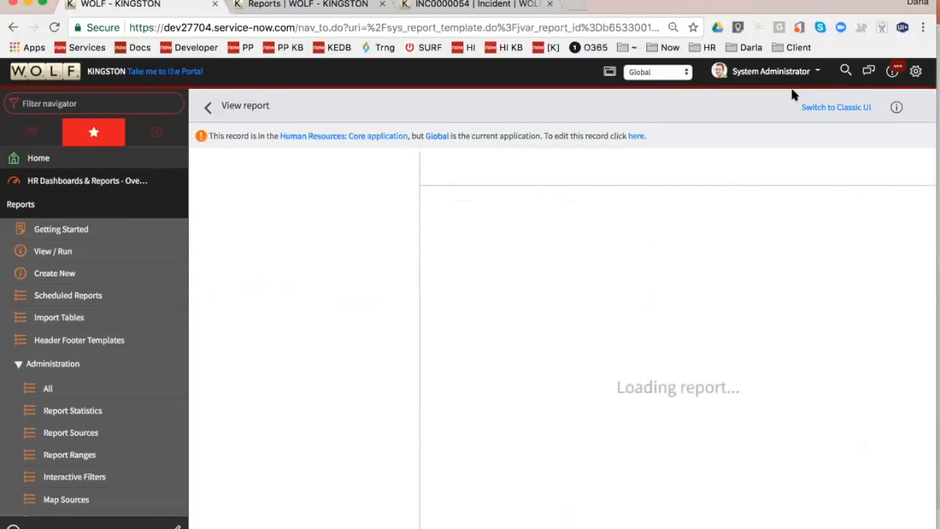
pyautogui.click(672, 73)
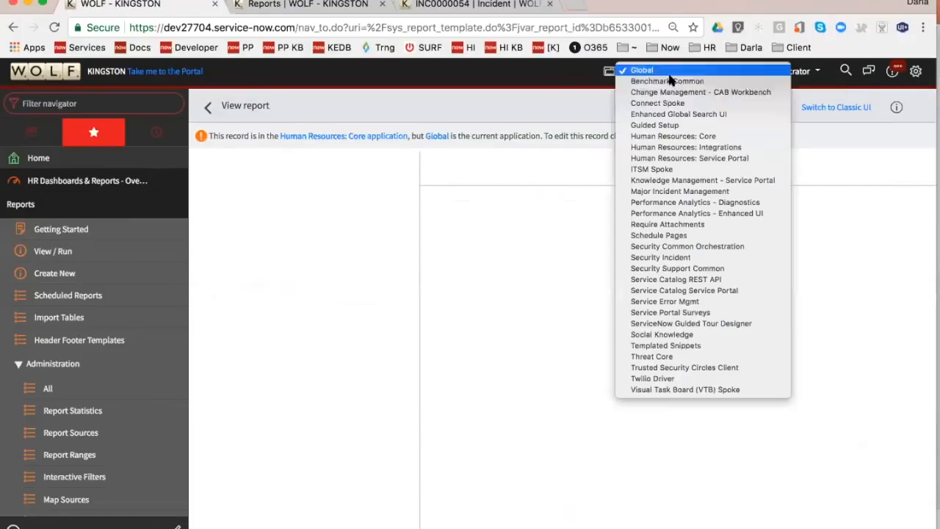
pyautogui.click(669, 136)
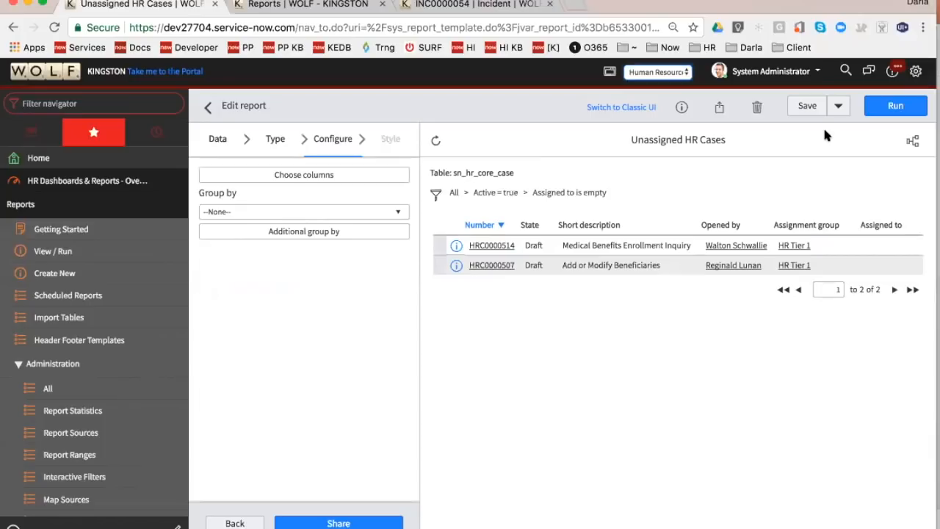
# - Examine the group and user options in the report's sharing settings, and close them
pyautogui.click(719, 107)
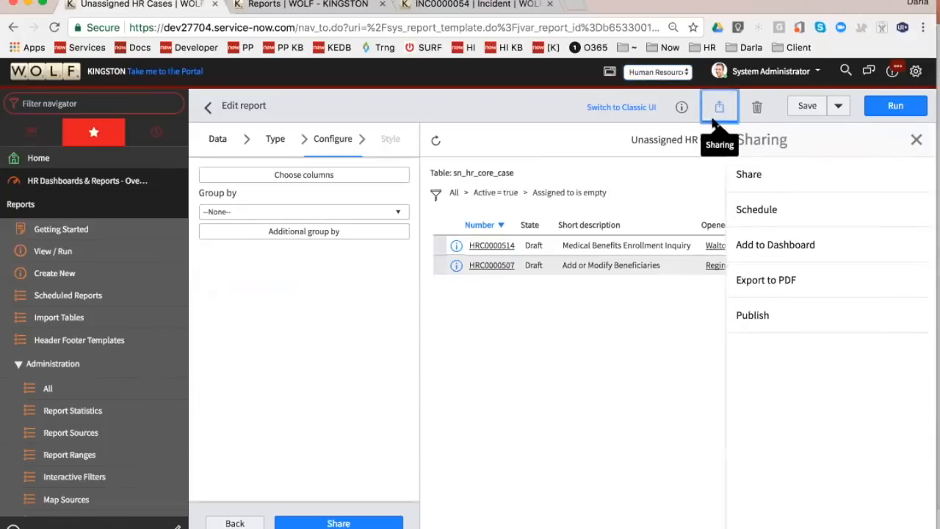
pyautogui.click(756, 178)
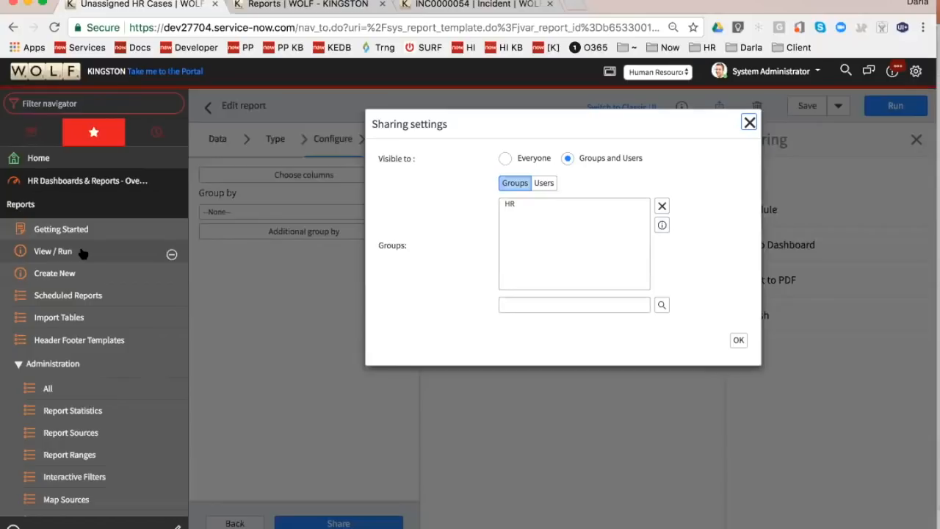
pyautogui.click(545, 186)
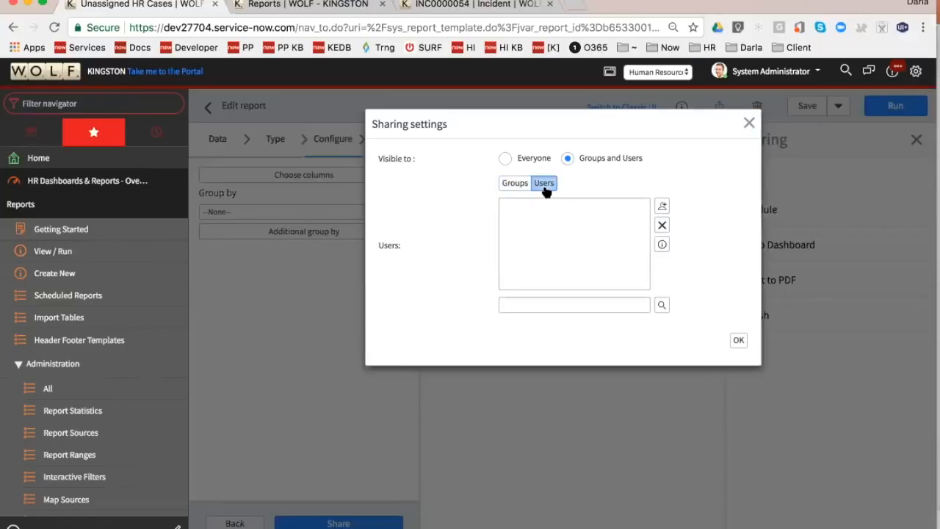
pyautogui.click(748, 122)
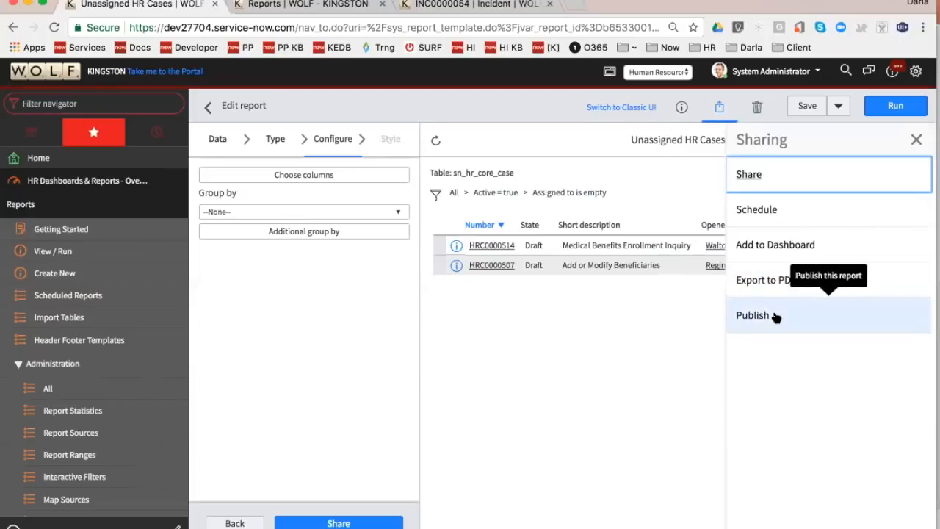
# - Reopen the report's sharing settings and add the HR Admin group to the groups it is visible to
pyautogui.press('super+Tab')
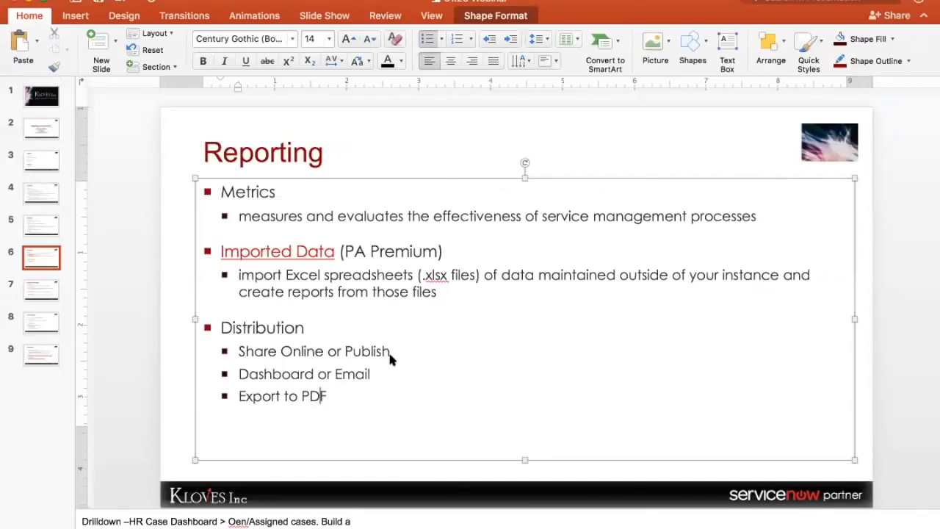
pyautogui.press('super+Tab')
pyautogui.click(749, 179)
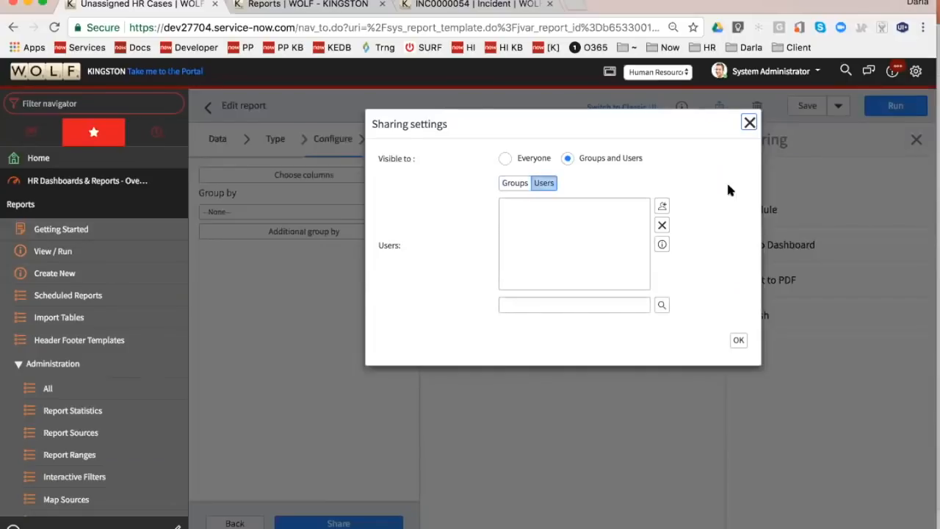
pyautogui.click(532, 299)
pyautogui.write('hr')
pyautogui.click(510, 182)
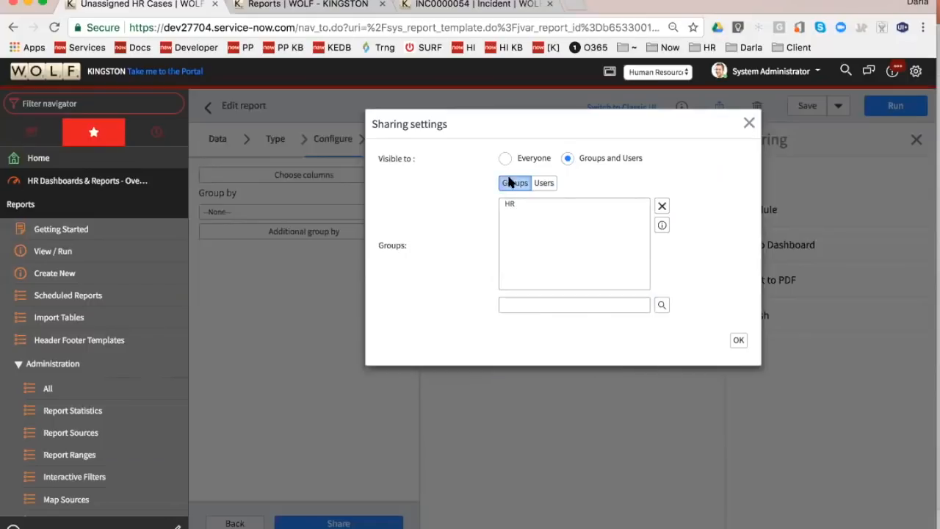
pyautogui.click(525, 305)
pyautogui.write('hr')
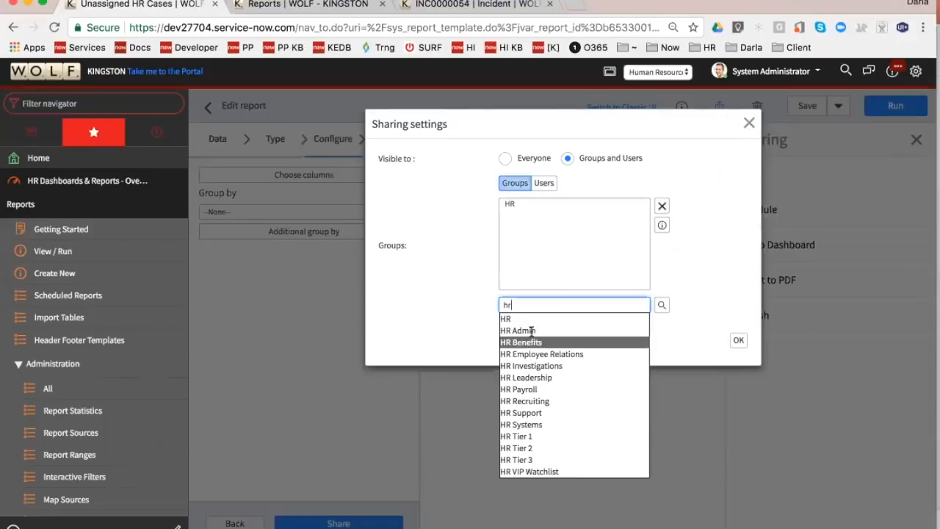
pyautogui.click(530, 328)
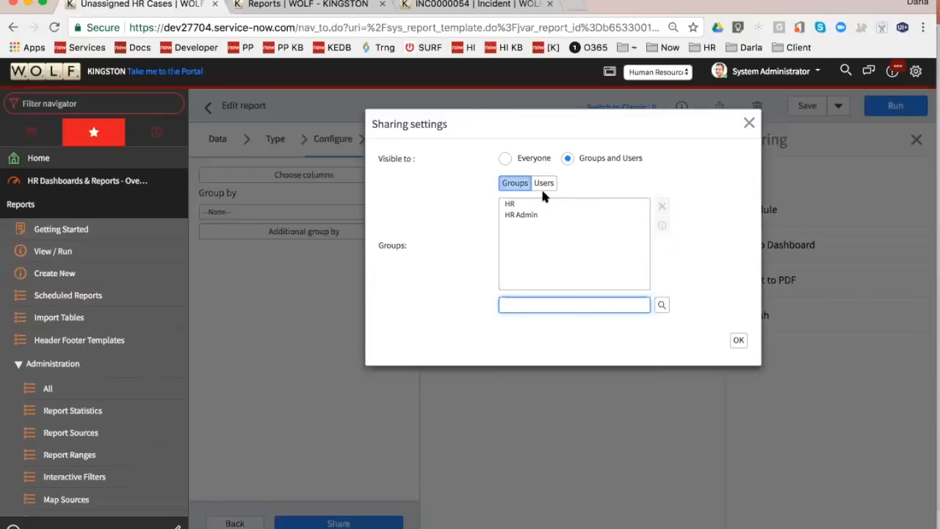
# - Select Everyone as the report's visibility and close the sharing settings without applying the changes
pyautogui.click(503, 159)
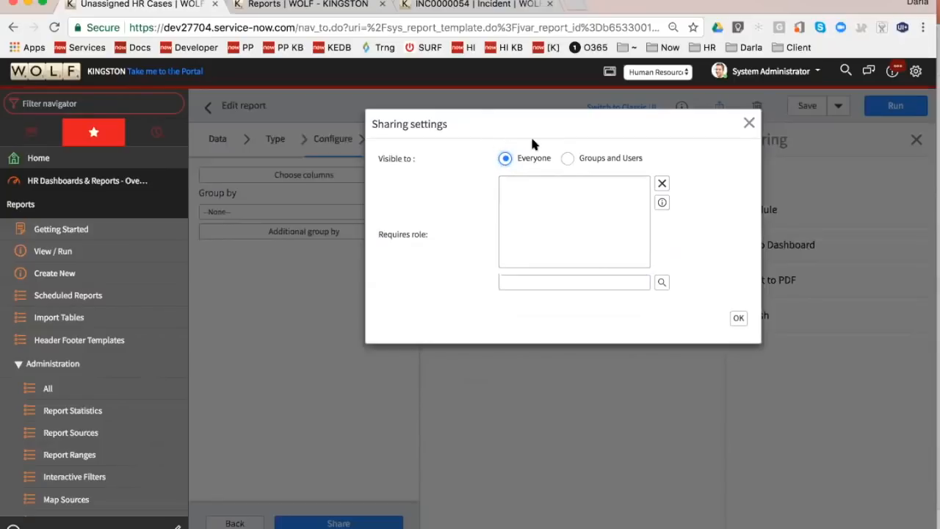
pyautogui.tripleClick(537, 151)
pyautogui.click(749, 123)
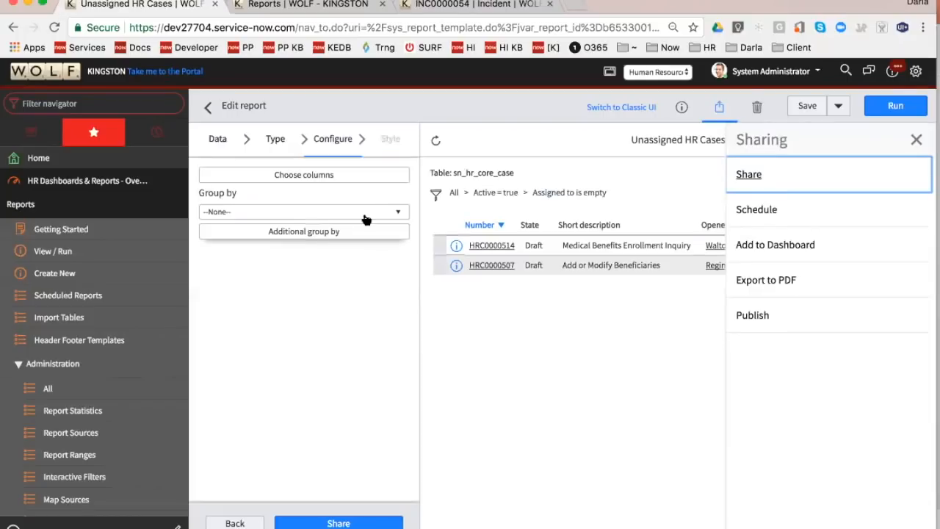
# - Browse the Global reports in the View / Run list, and return to My reports showing only favorites
pyautogui.click(46, 251)
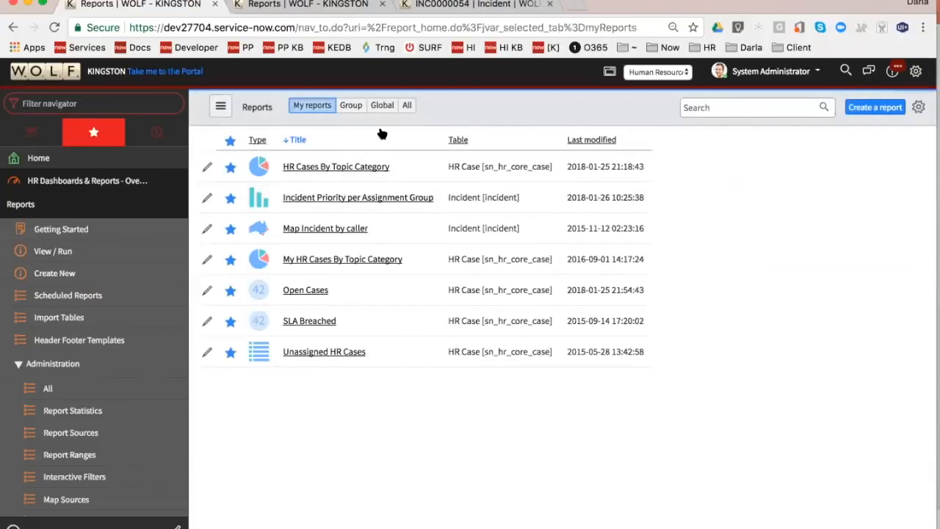
pyautogui.click(387, 108)
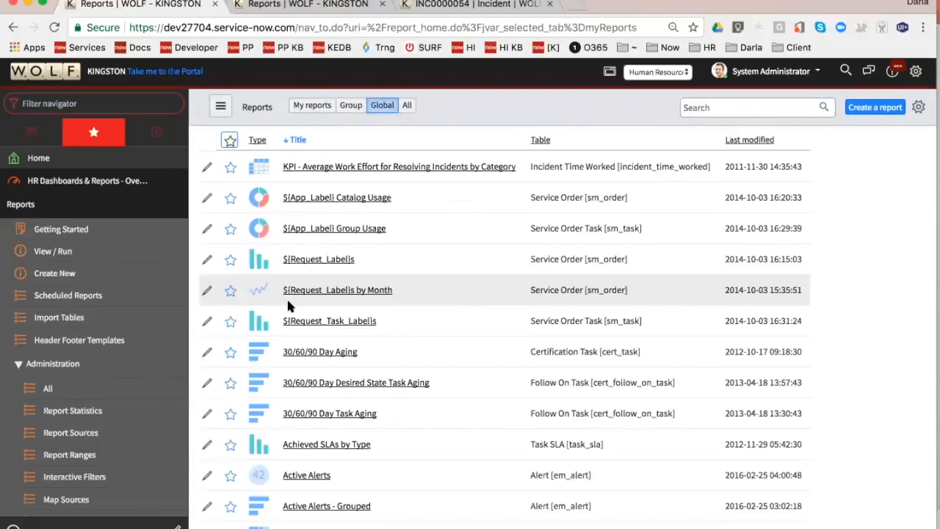
pyautogui.scroll(-5, 287, 307)
pyautogui.scroll(5, 288, 307)
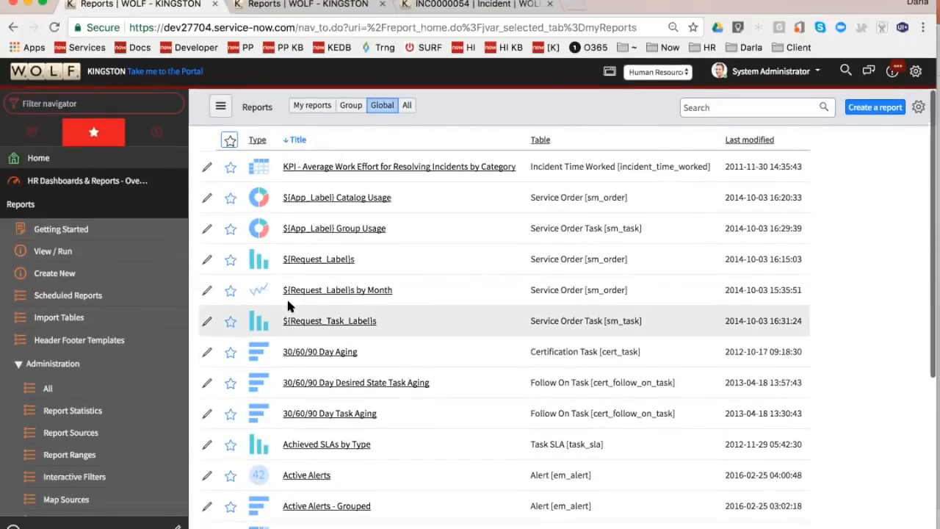
pyautogui.scroll(-5, 287, 307)
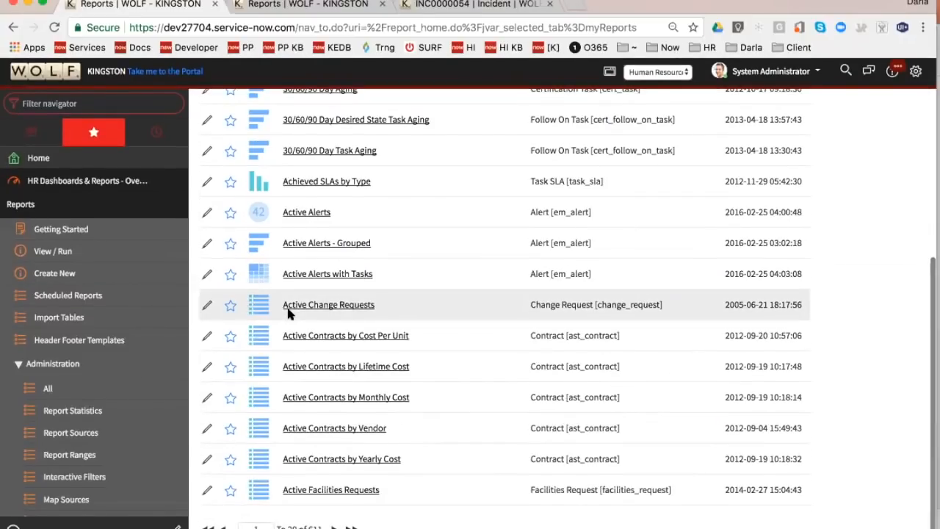
pyautogui.scroll(5, 287, 309)
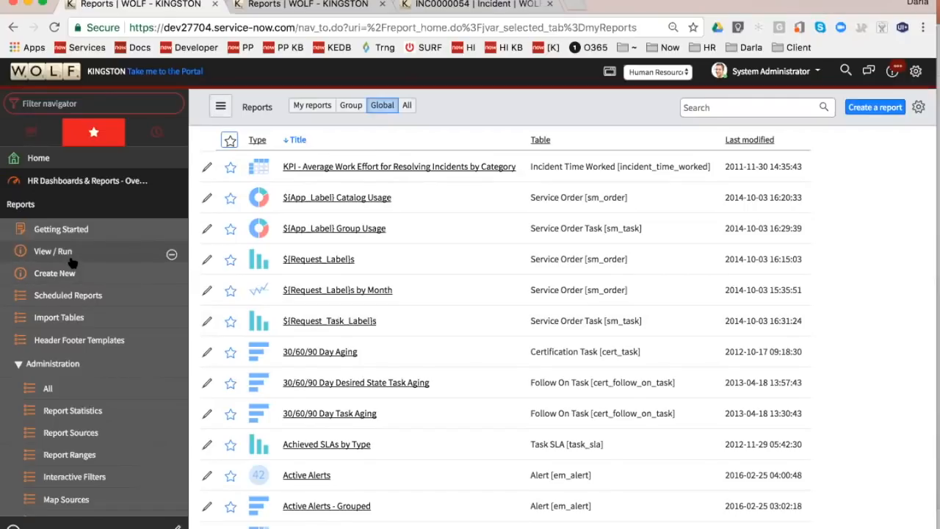
pyautogui.click(312, 105)
pyautogui.click(230, 140)
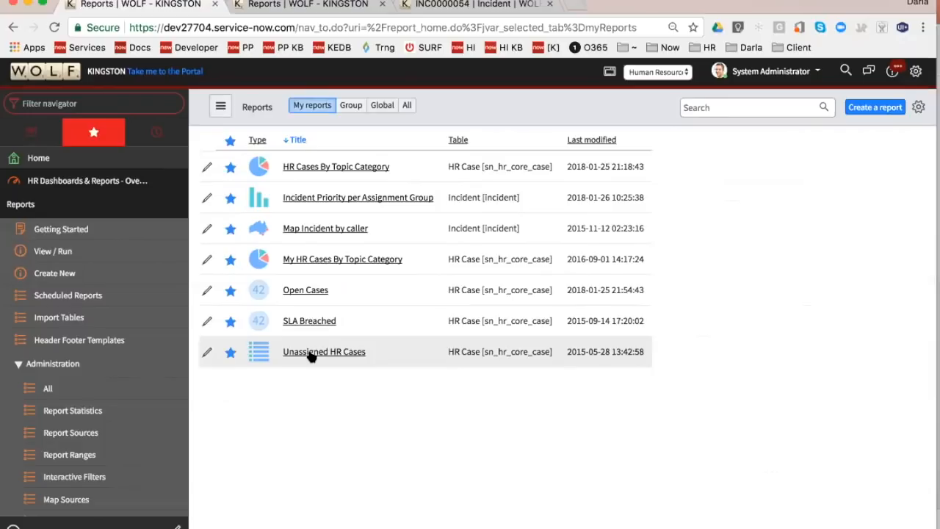
# - Open the Unassigned HR Cases report, publish it through its sharing options, and unpublish it again
pyautogui.click(311, 356)
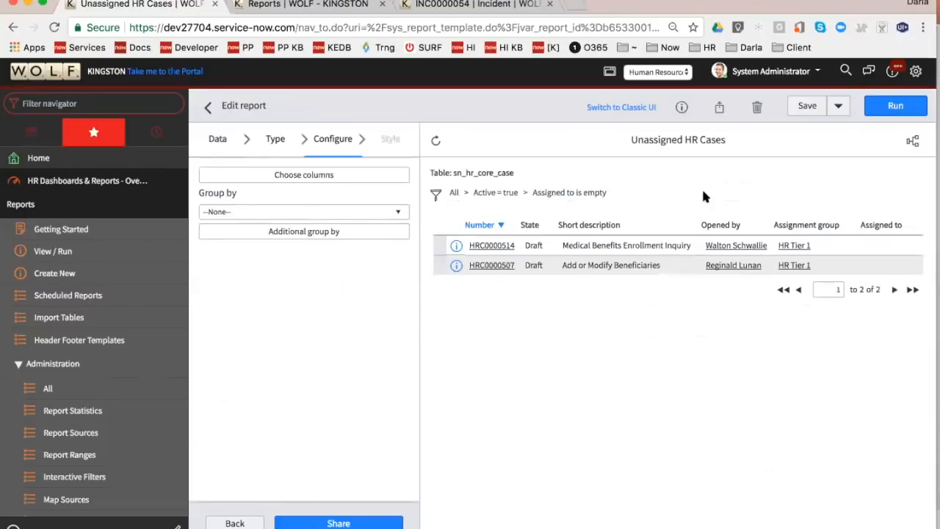
pyautogui.click(719, 108)
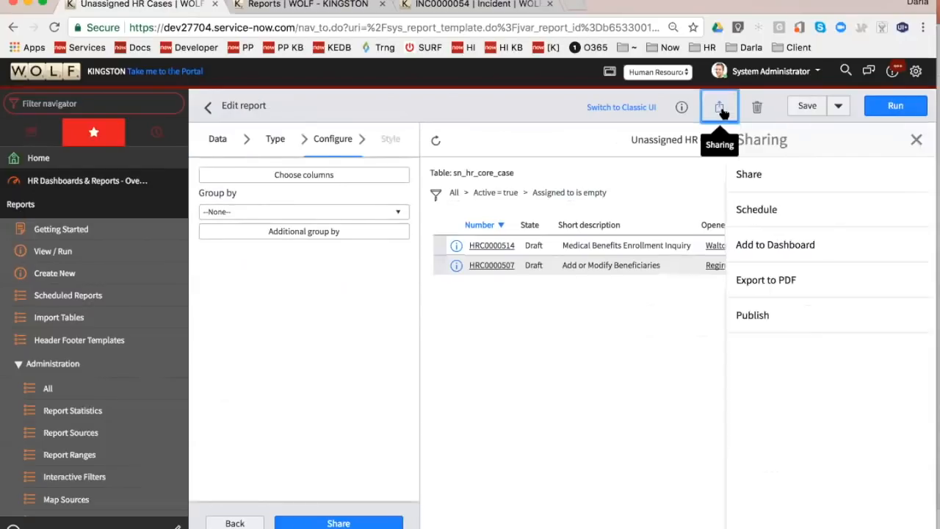
pyautogui.click(781, 315)
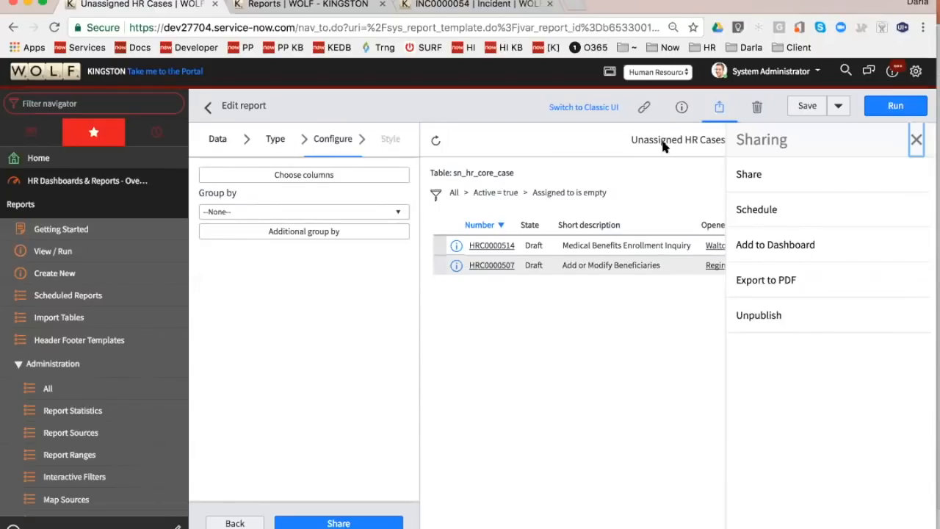
pyautogui.click(740, 315)
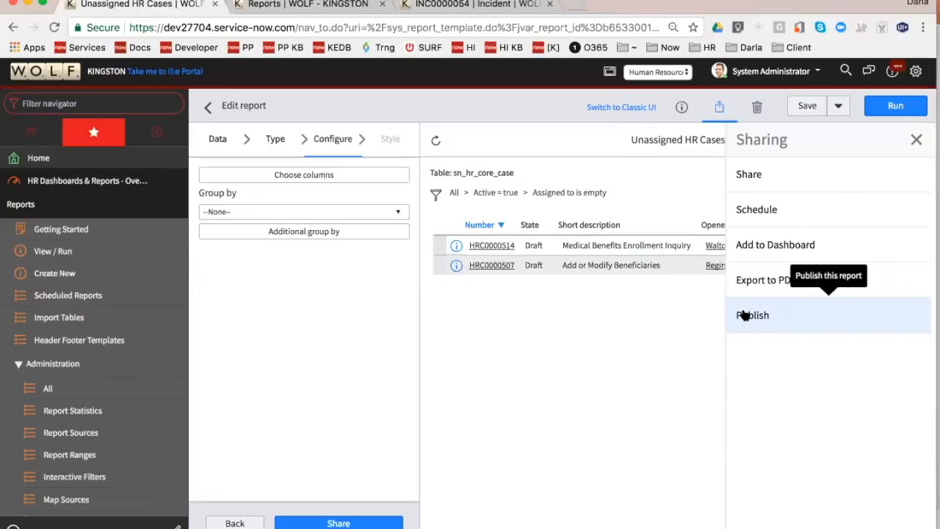
# - Consult the Distribution points on the PowerPoint slide, and return to ServiceNow to open the report's email schedule form
pyautogui.press('super+Tab')
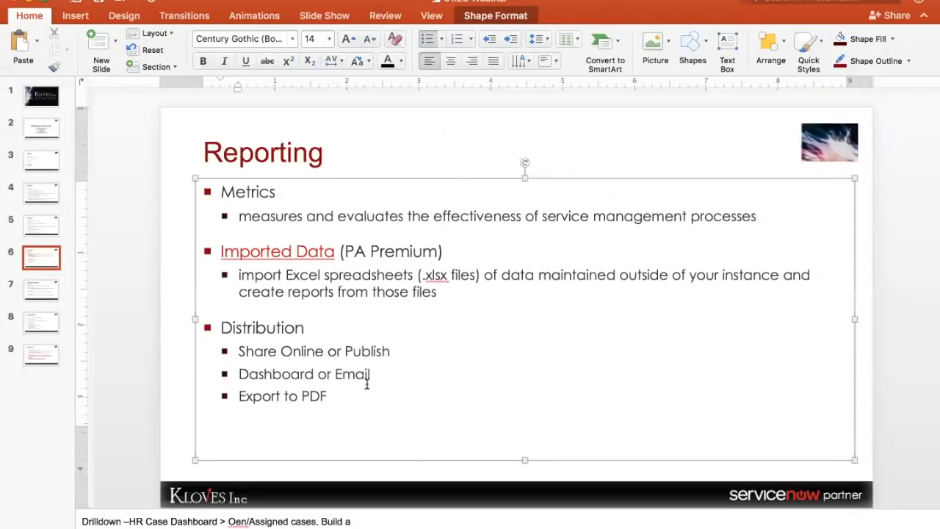
pyautogui.press('super+Tab')
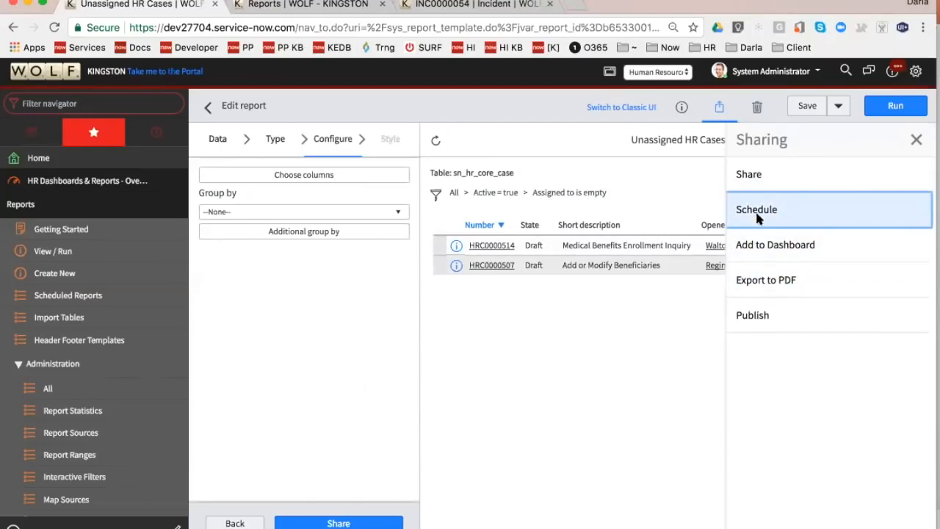
pyautogui.click(756, 217)
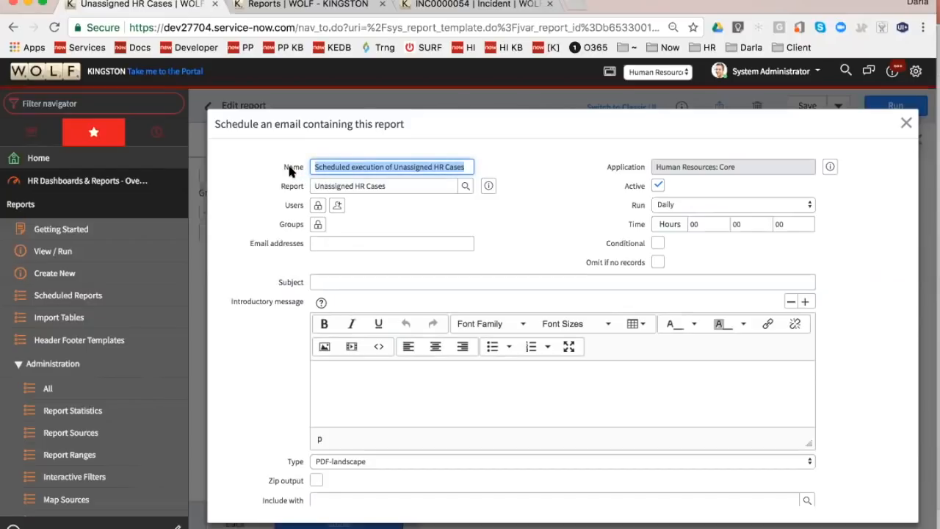
# - Examine the name, report, user, group and subject fields of the scheduled email form without entering recipients
pyautogui.click(332, 168)
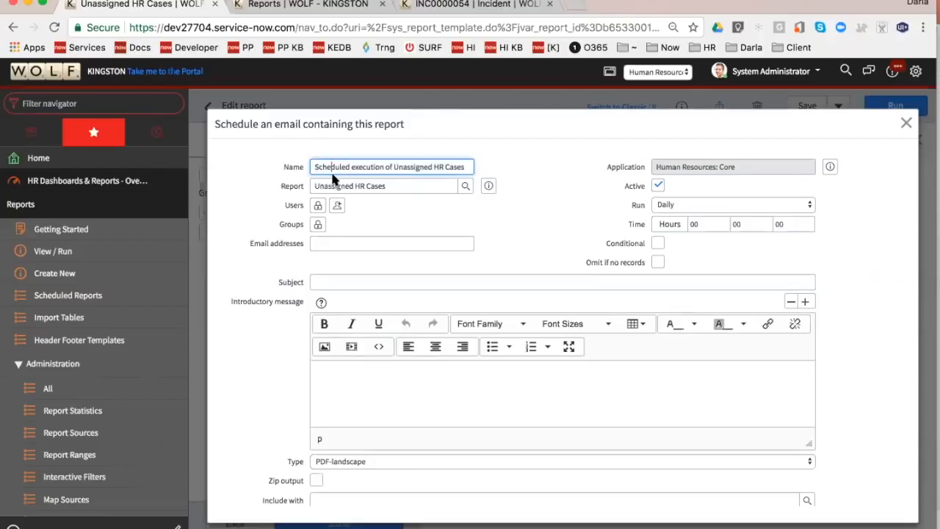
pyautogui.click(344, 187)
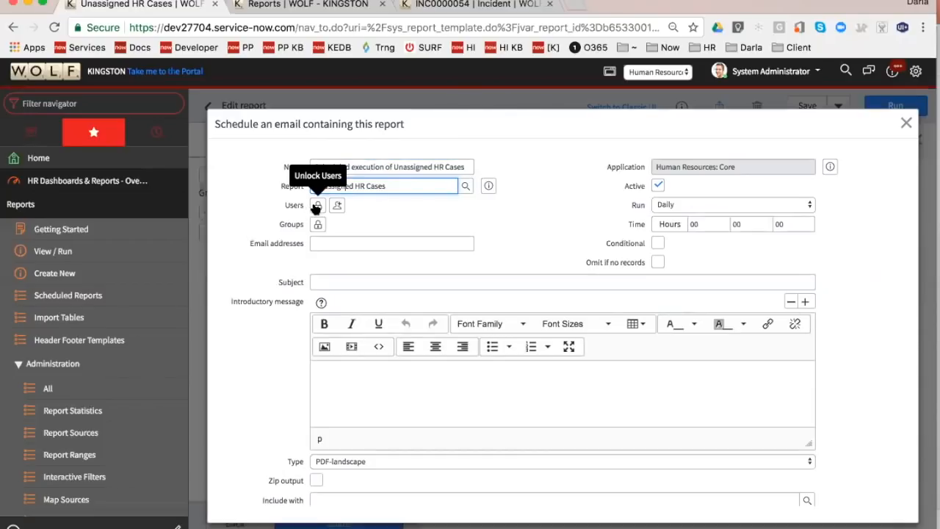
pyautogui.click(318, 205)
pyautogui.click(341, 294)
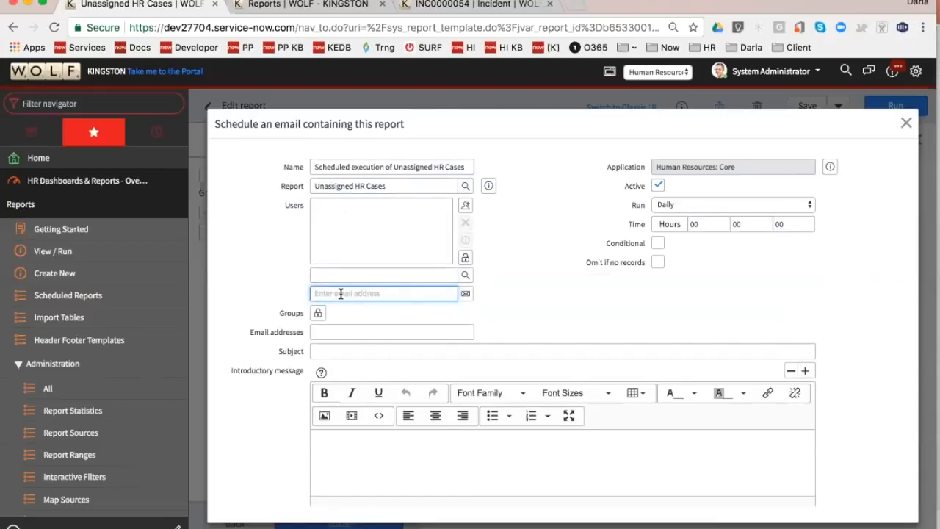
pyautogui.click(465, 257)
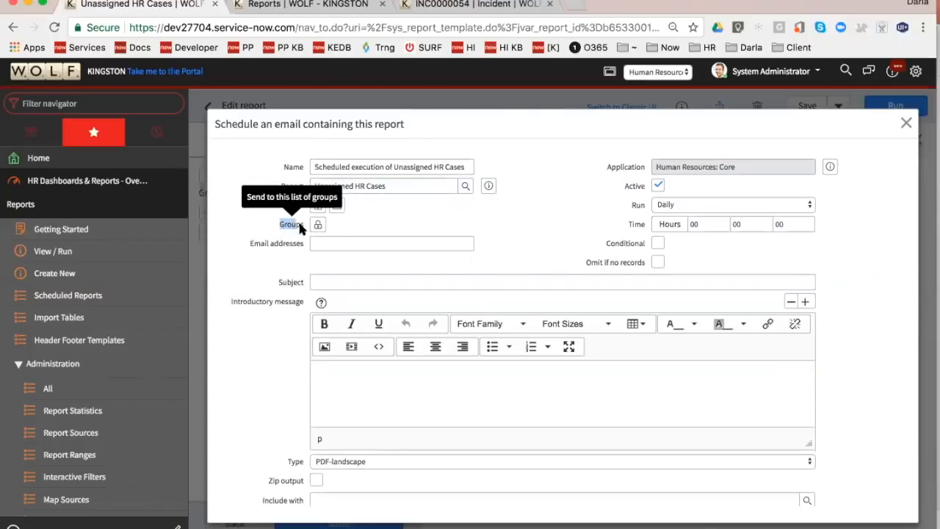
pyautogui.click(318, 224)
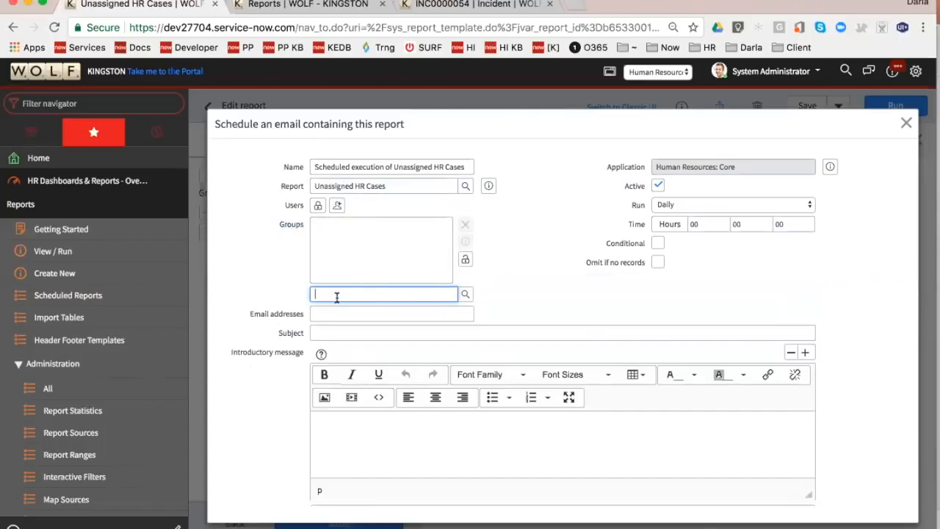
pyautogui.click(465, 259)
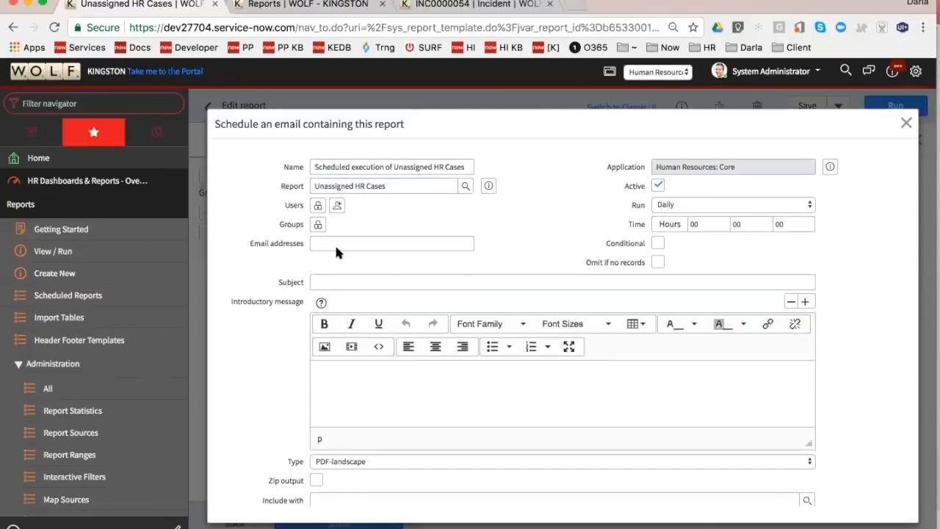
pyautogui.click(317, 281)
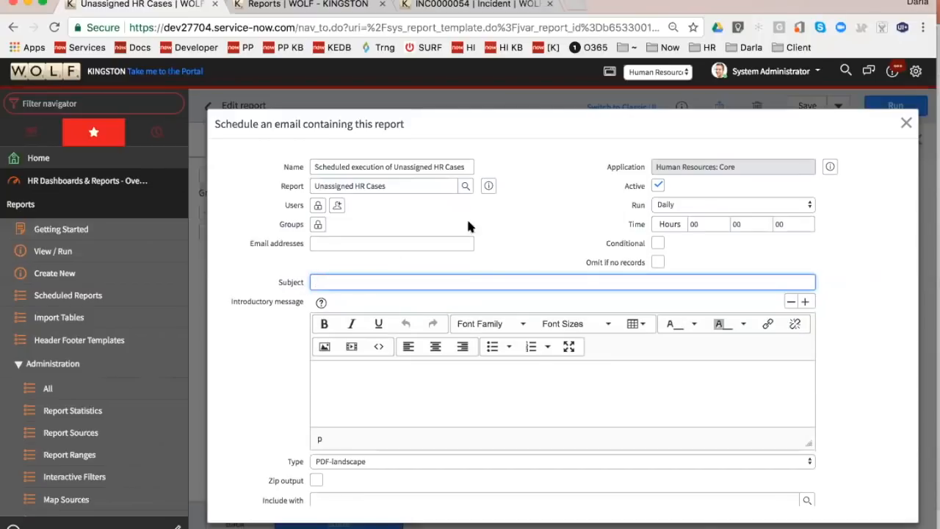
# - Review the schedule's run frequency, time, omit-if-no-records and output type options, and close the form without submitting
pyautogui.click(686, 203)
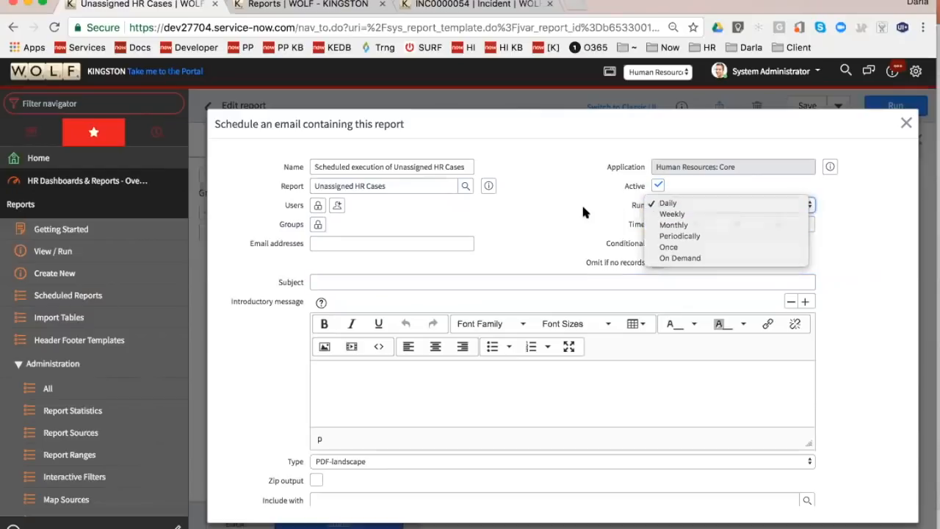
pyautogui.click(583, 207)
pyautogui.click(700, 224)
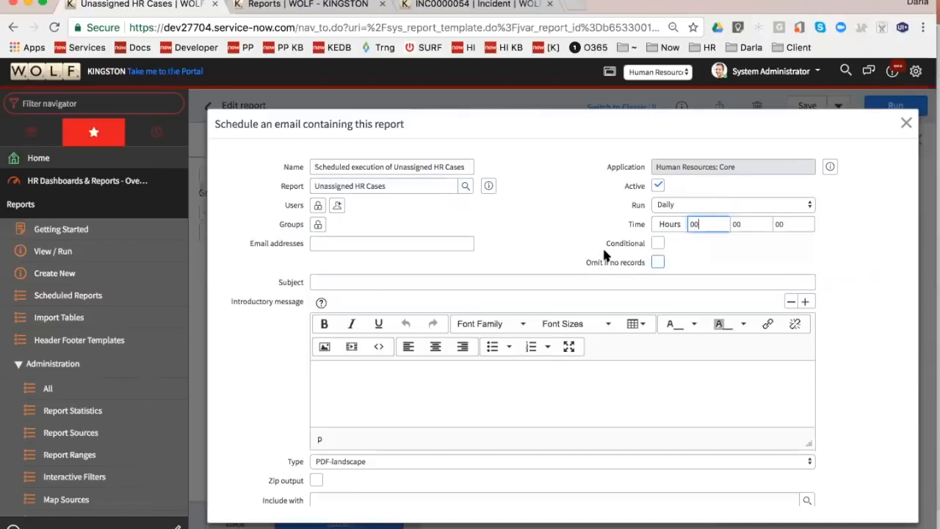
pyautogui.scroll(-2, 603, 249)
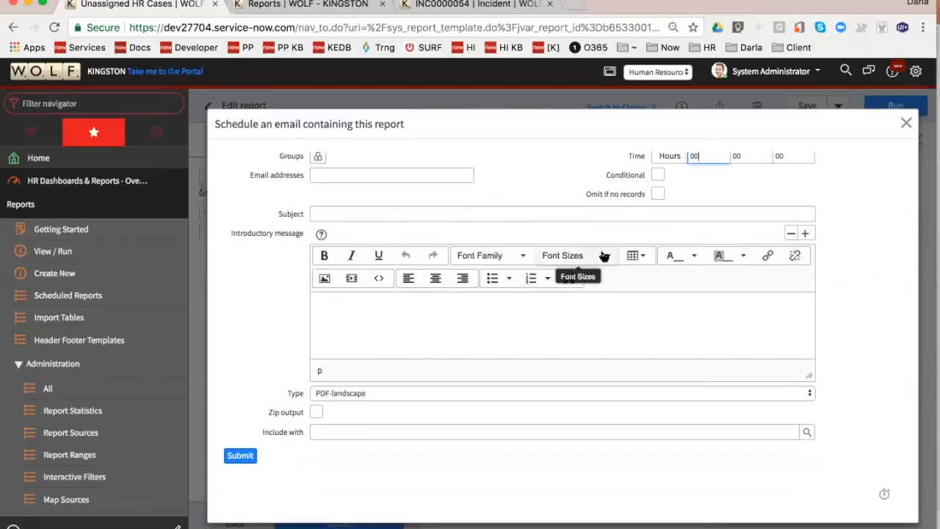
pyautogui.scroll(2, 604, 255)
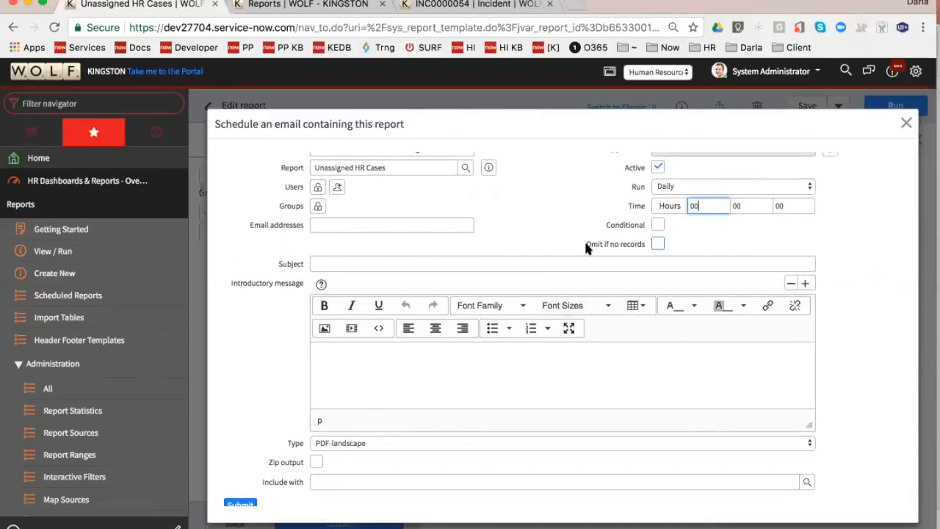
pyautogui.tripleClick(609, 248)
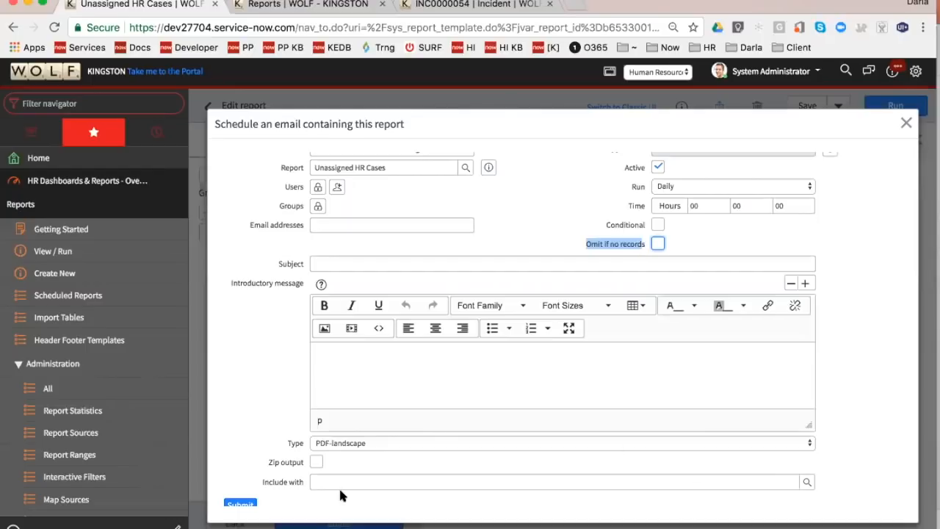
pyautogui.scroll(-1, 309, 411)
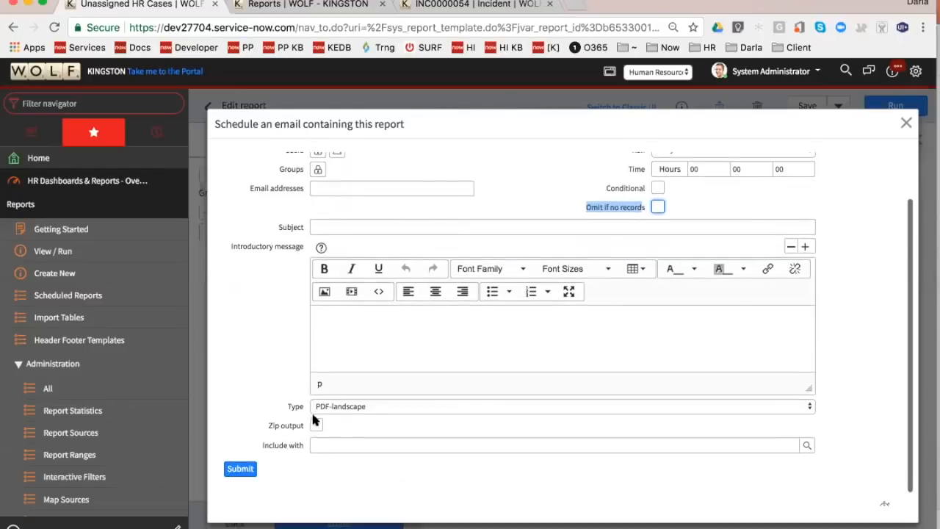
pyautogui.click(351, 406)
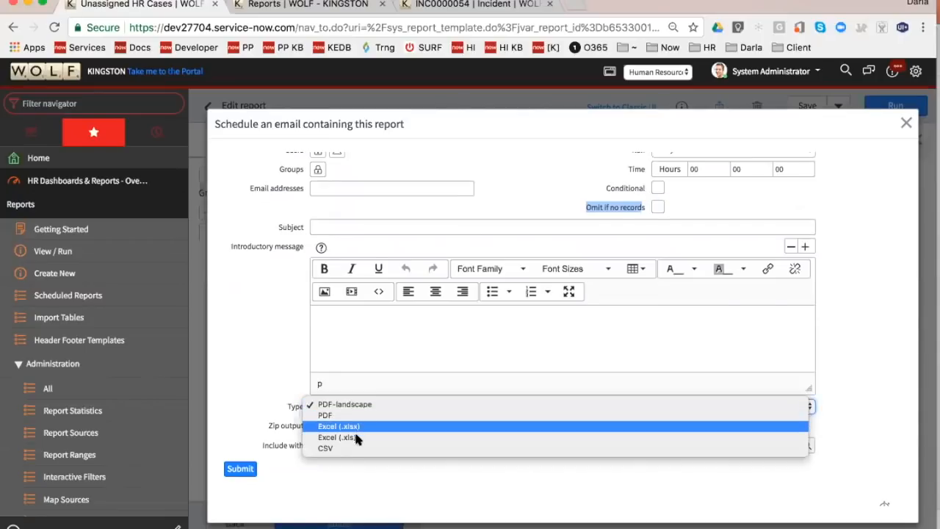
pyautogui.click(265, 375)
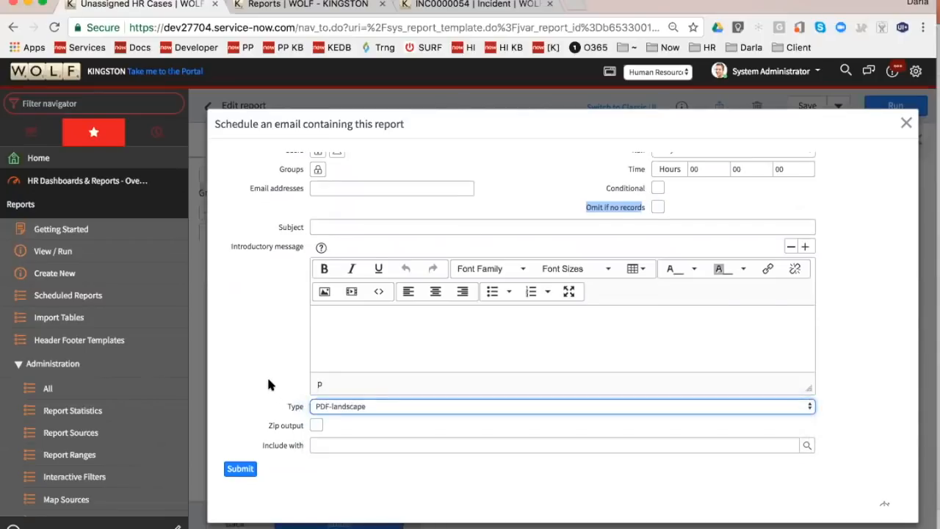
pyautogui.click(906, 123)
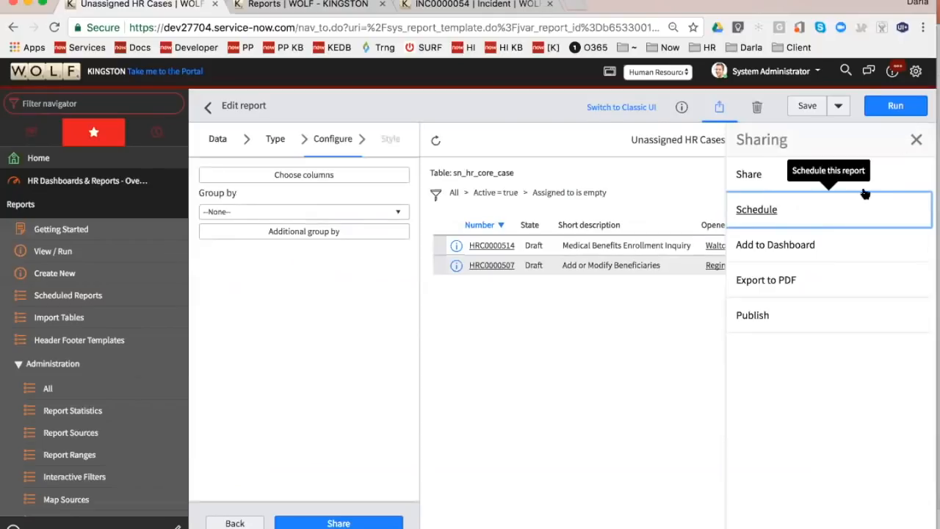
# - Try to add the Unassigned HR Cases report to a dashboard, and close the Add to Dashboard dialog
pyautogui.click(810, 246)
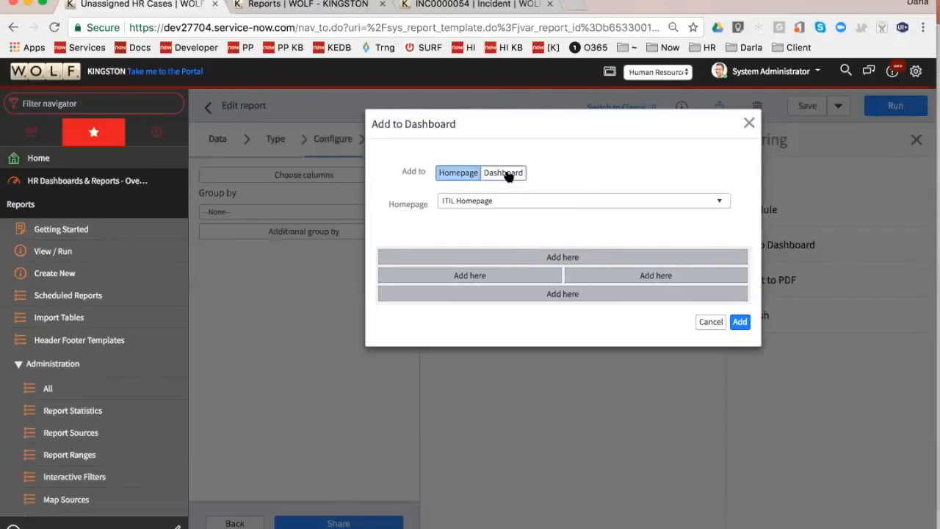
pyautogui.click(505, 175)
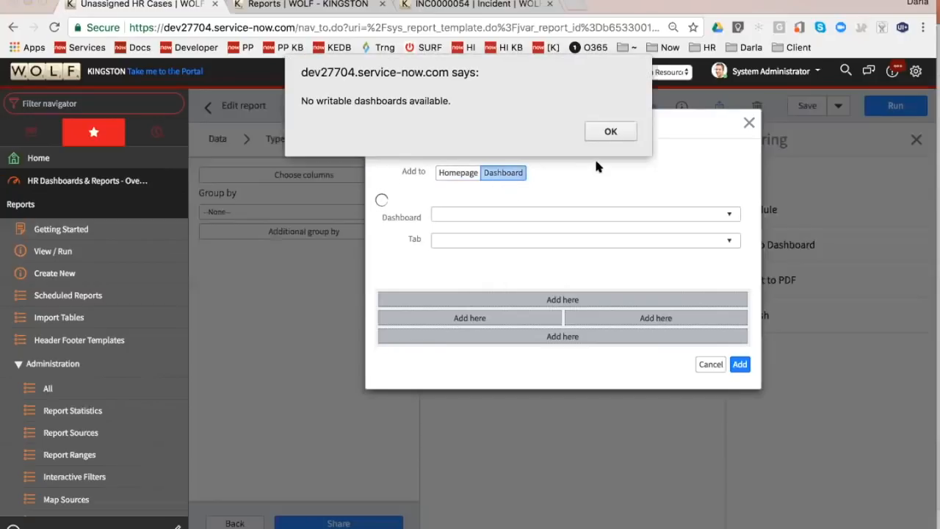
pyautogui.click(609, 133)
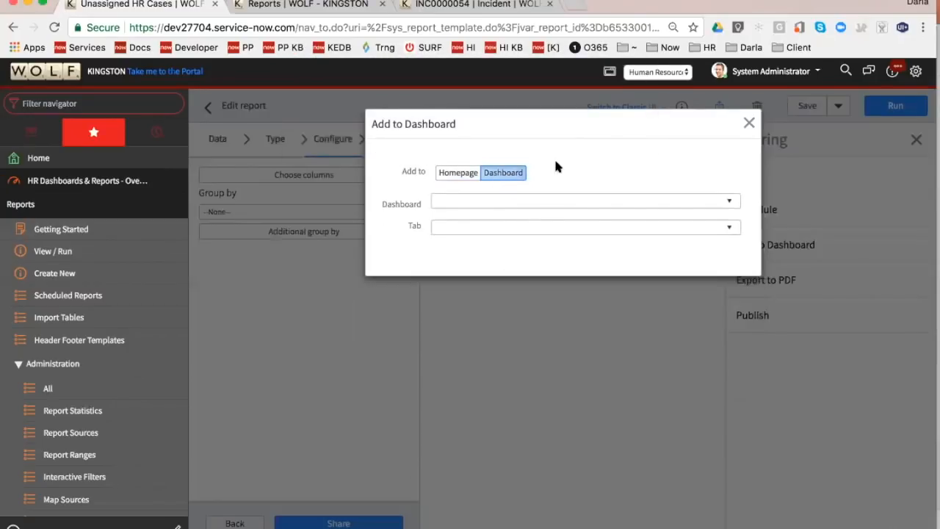
pyautogui.click(748, 123)
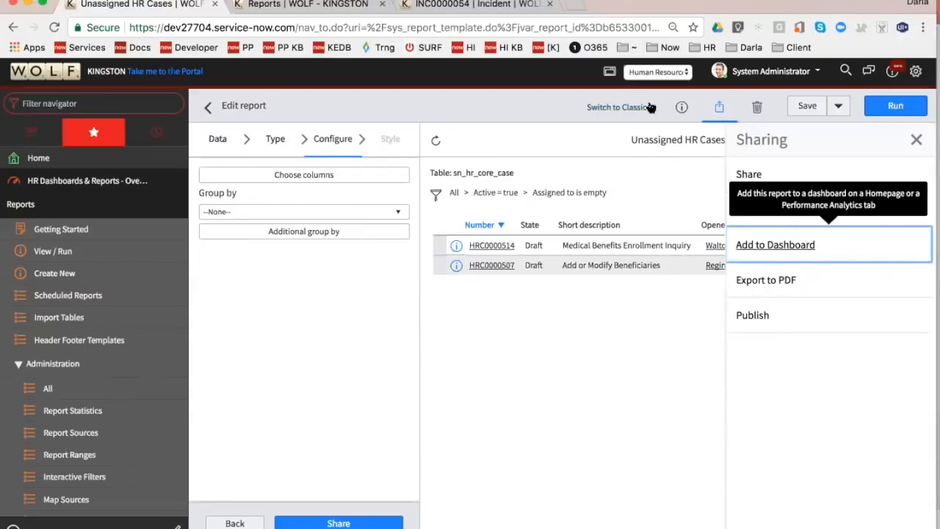
# - Switch the application scope to Global, and open the Incident Priority per Assignment Group report from the View / Run list
pyautogui.click(656, 73)
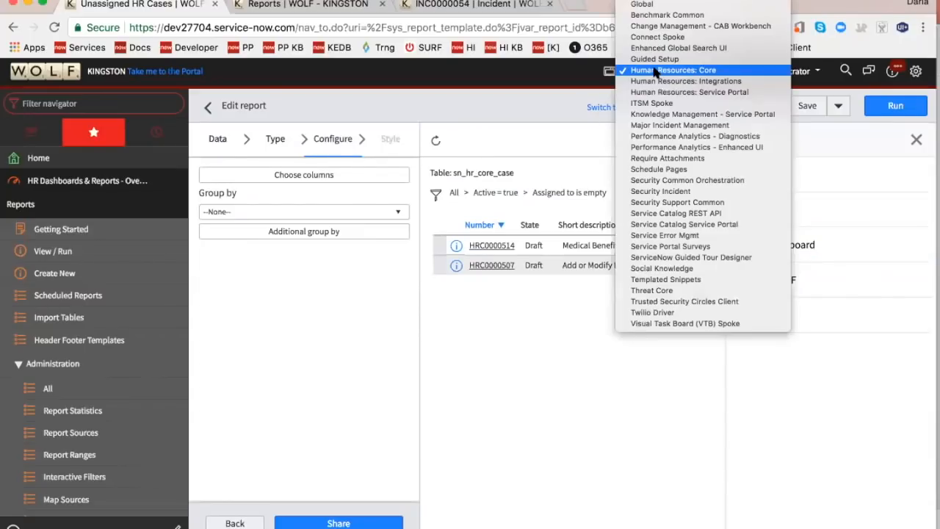
pyautogui.click(660, 5)
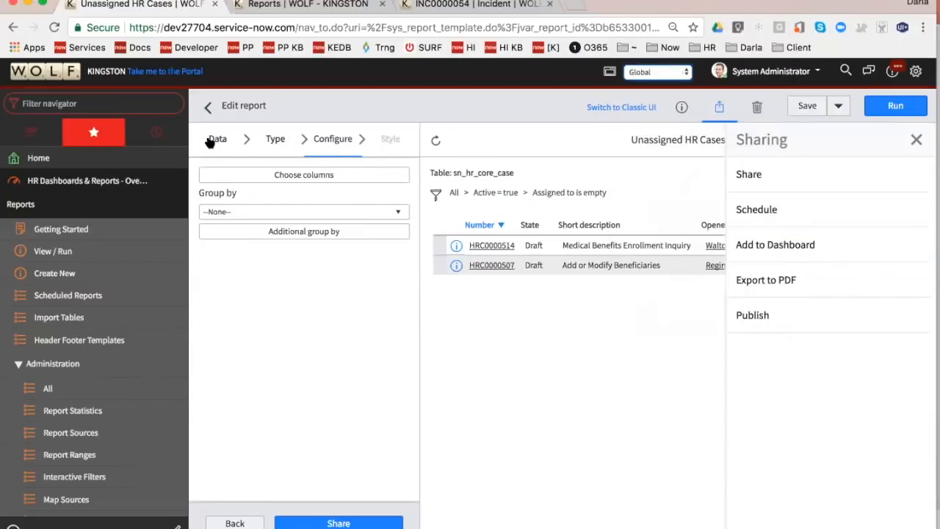
pyautogui.click(72, 253)
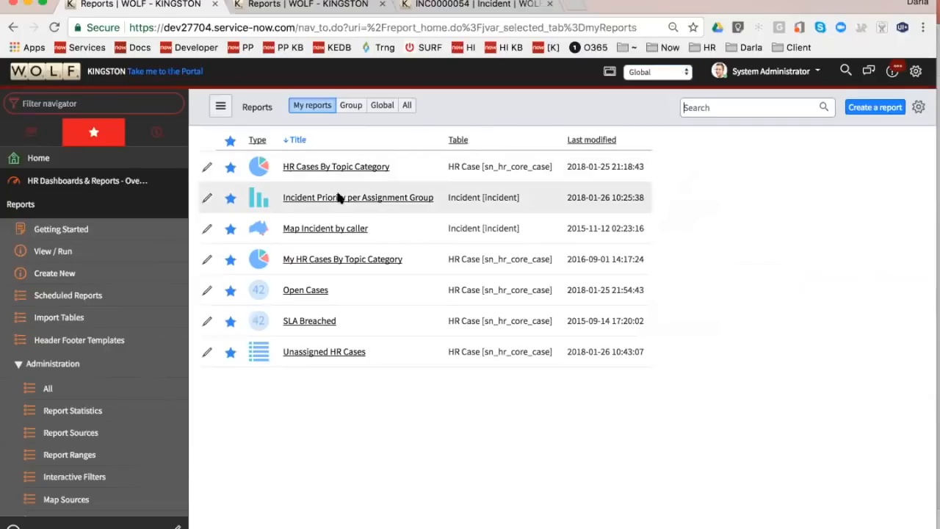
pyautogui.click(336, 198)
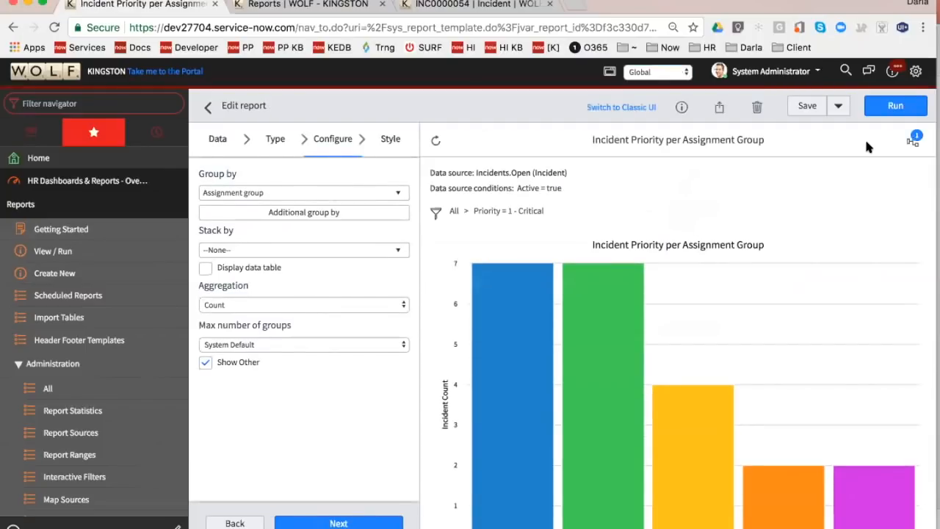
# - Add the Incident Priority per Assignment Group report to the My Work tab of the ITIL Homepage dashboard
pyautogui.click(719, 106)
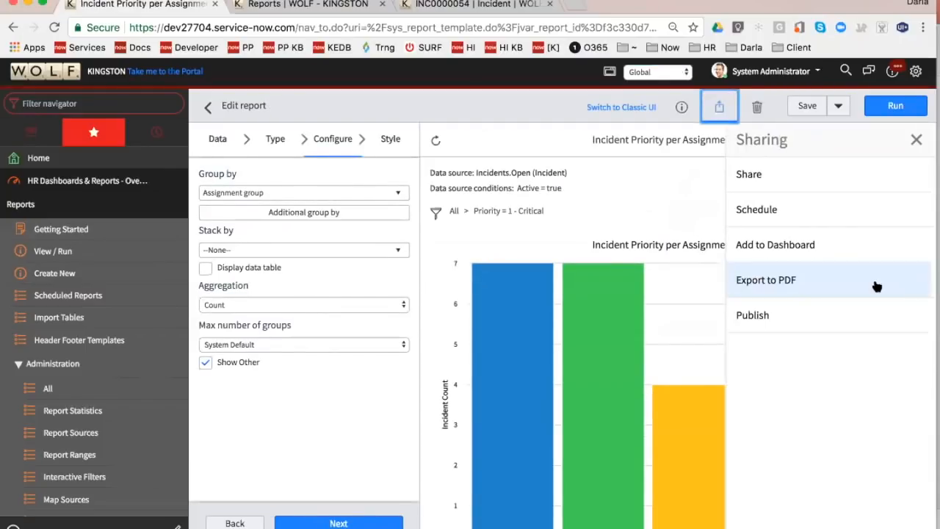
pyautogui.click(811, 253)
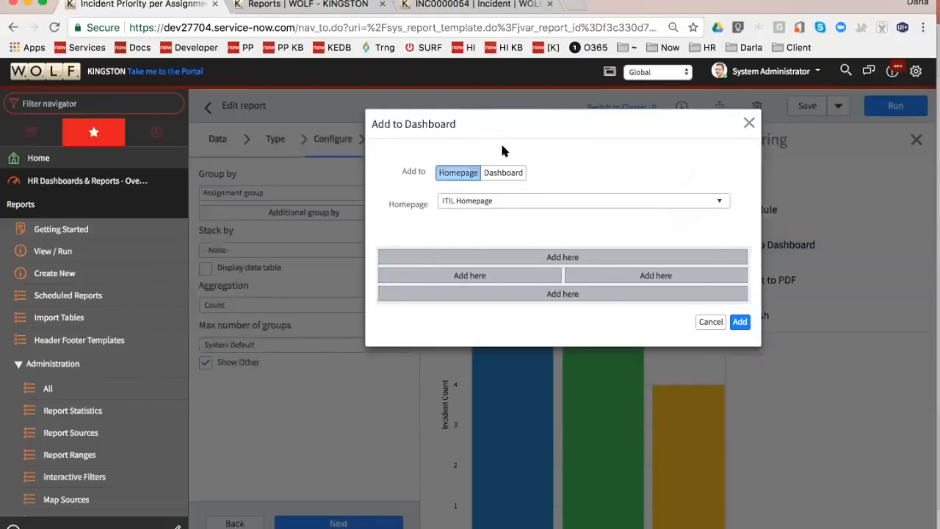
pyautogui.click(502, 173)
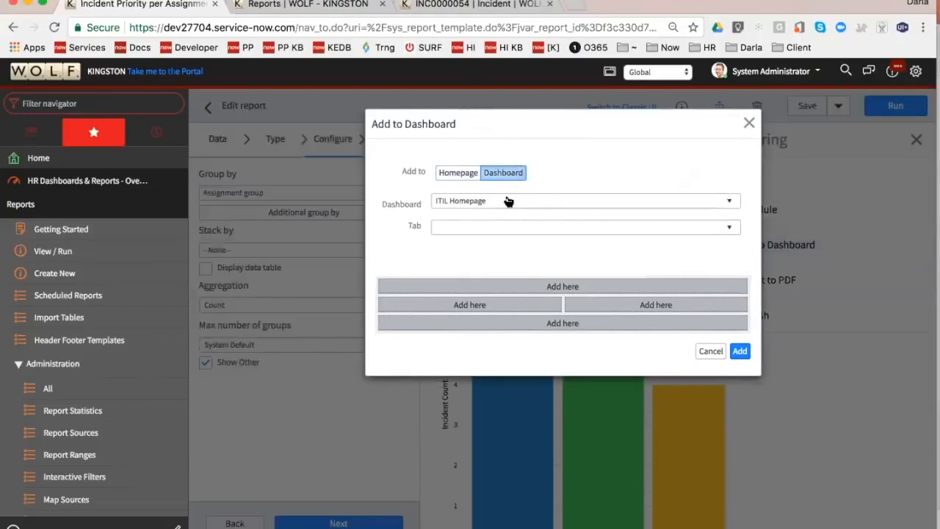
pyautogui.click(506, 202)
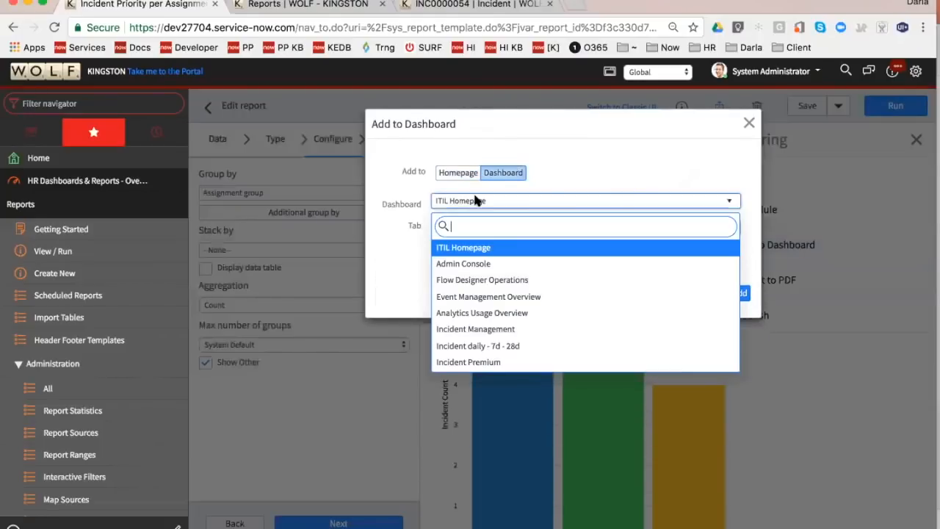
pyautogui.click(459, 250)
pyautogui.click(456, 224)
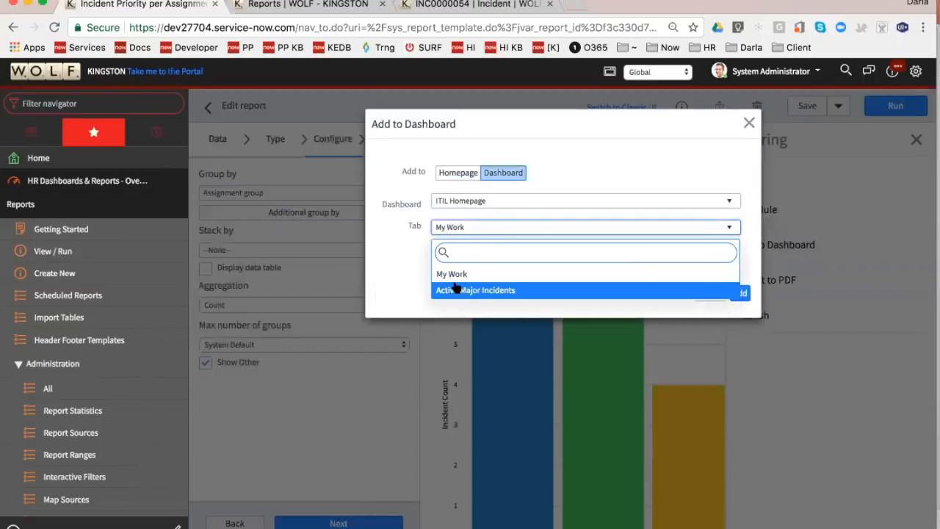
pyautogui.click(451, 275)
pyautogui.click(740, 294)
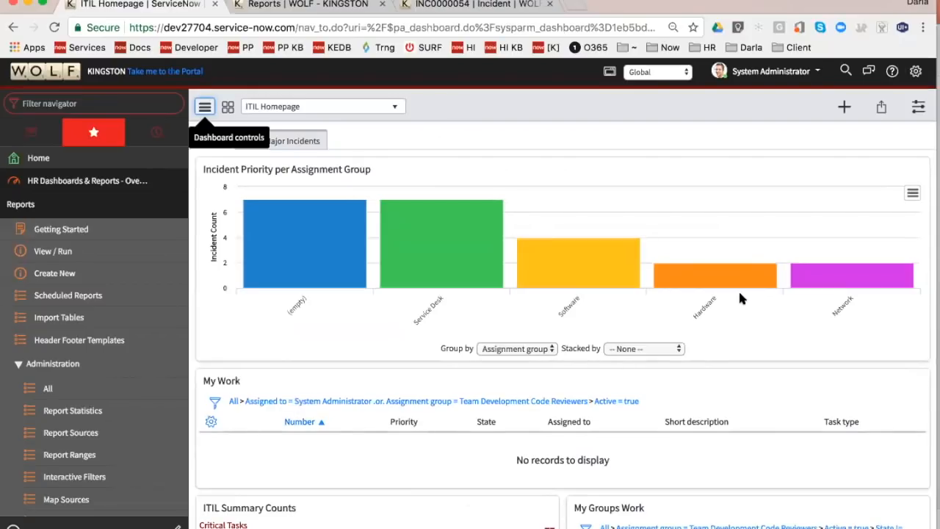
# - Review the ITIL Homepage dashboard's sharing options for groups, users and roles, and close them
pyautogui.click(878, 116)
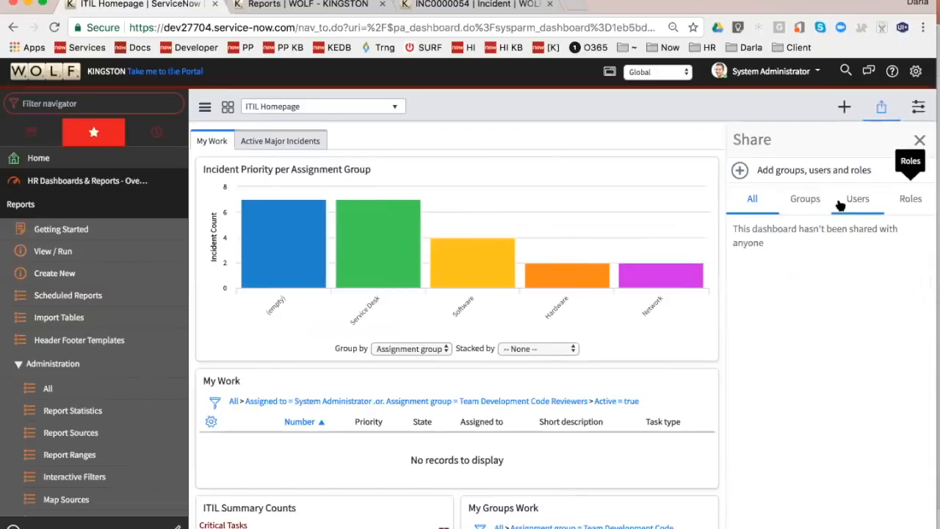
pyautogui.click(918, 140)
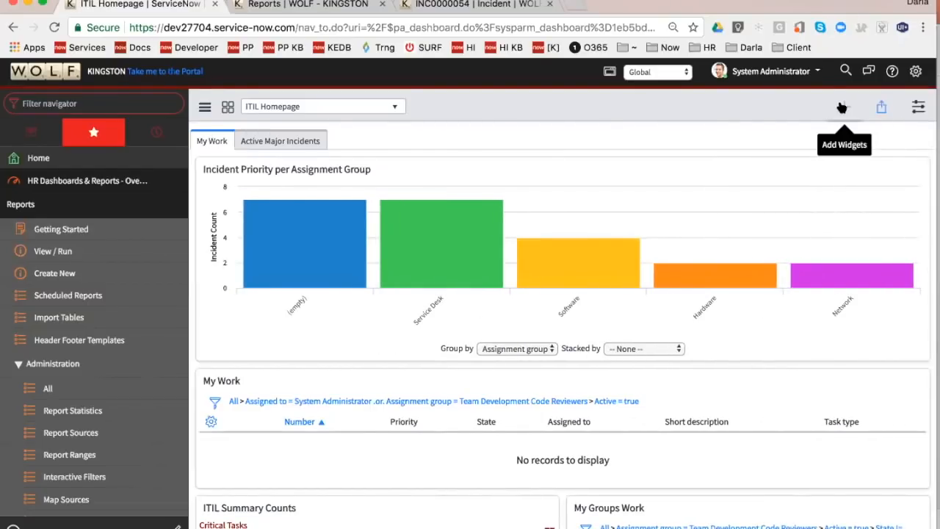
# - Shrink the Incident Priority per Assignment Group widget to half width and place it below My Work, with My Groups Work beside it
pyautogui.click(842, 108)
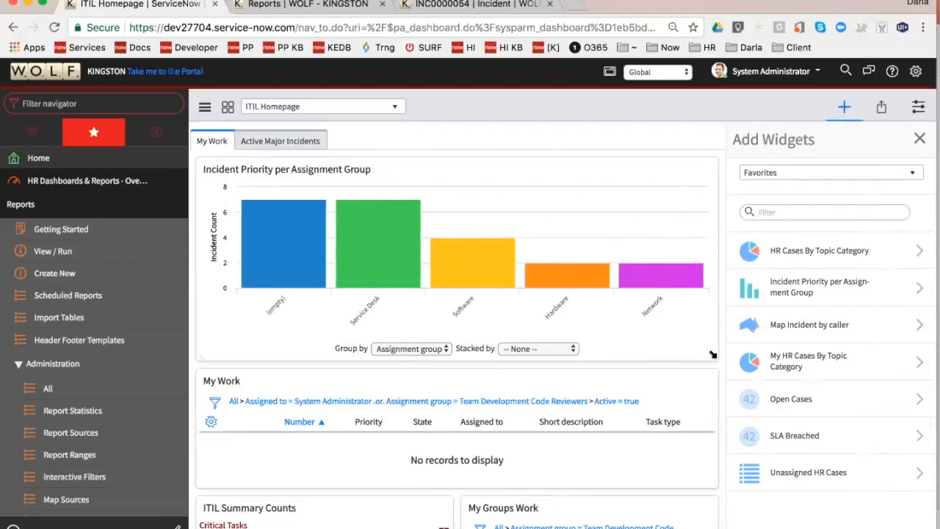
pyautogui.moveTo(712, 355); pyautogui.dragTo(454, 344)
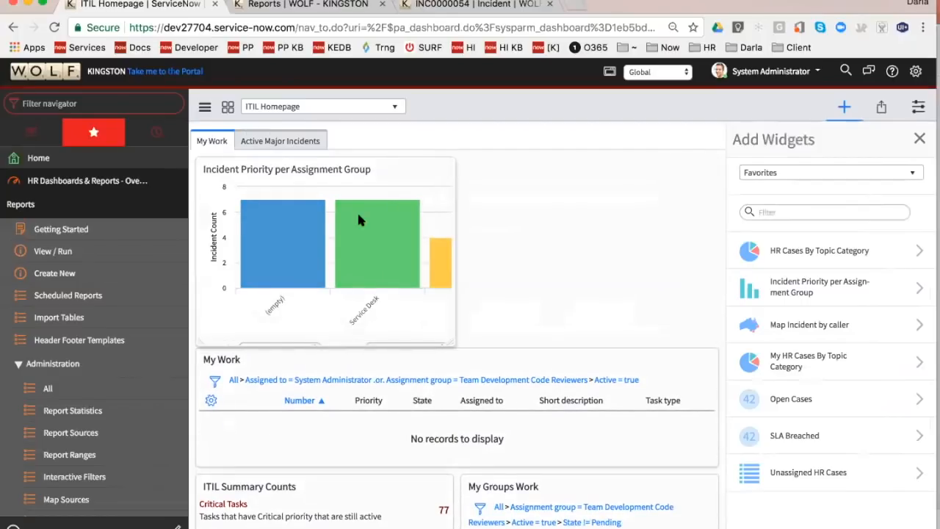
pyautogui.moveTo(319, 155); pyautogui.dragTo(687, 303)
pyautogui.moveTo(551, 510); pyautogui.dragTo(290, 302)
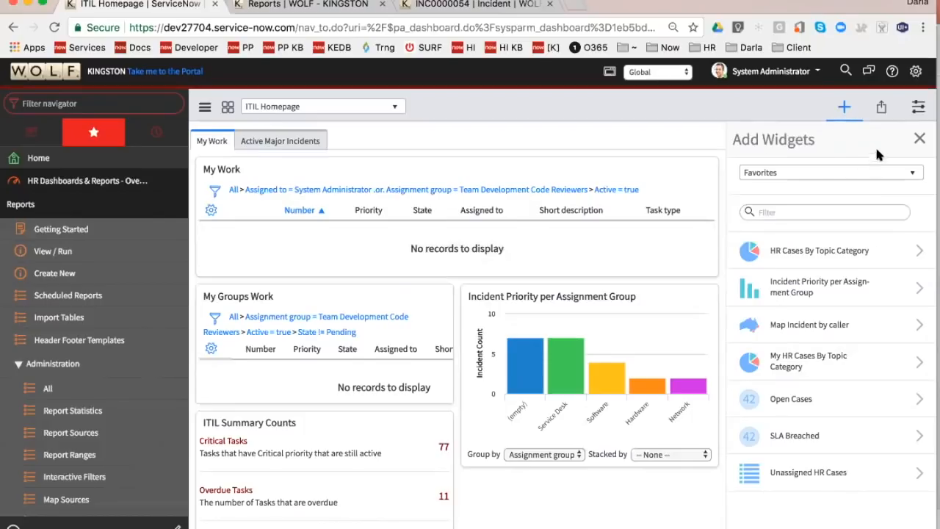
pyautogui.click(919, 139)
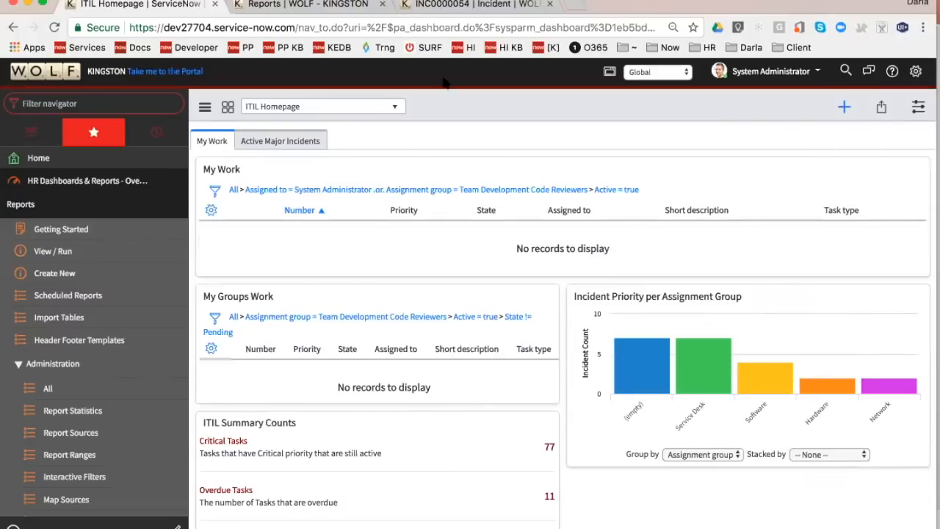
# - Switch to the PowerPoint webinar presentation and show the Reporting in Kingston slide
pyautogui.press('super+Tab')
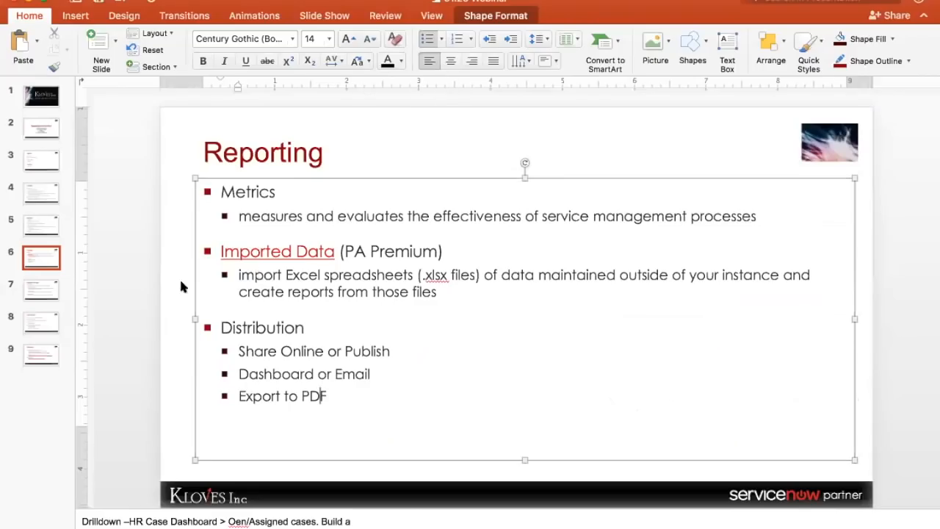
pyautogui.click(44, 287)
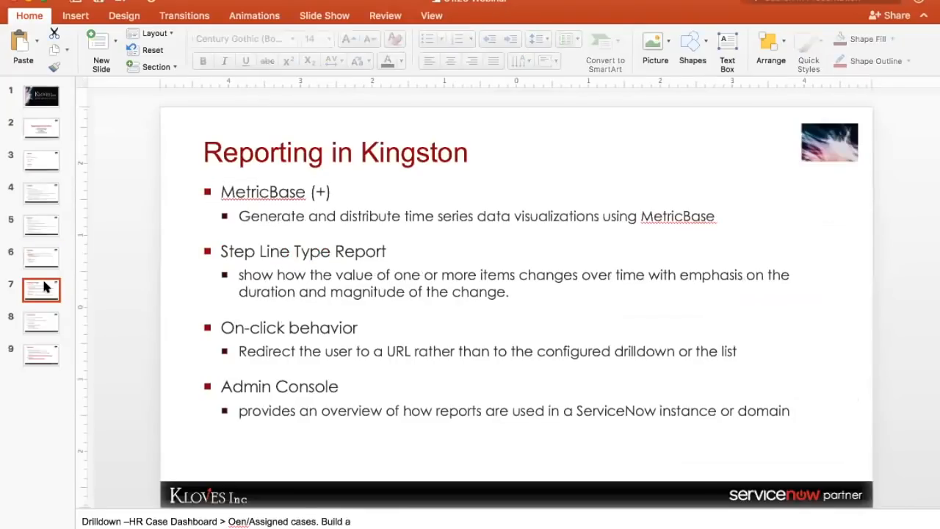
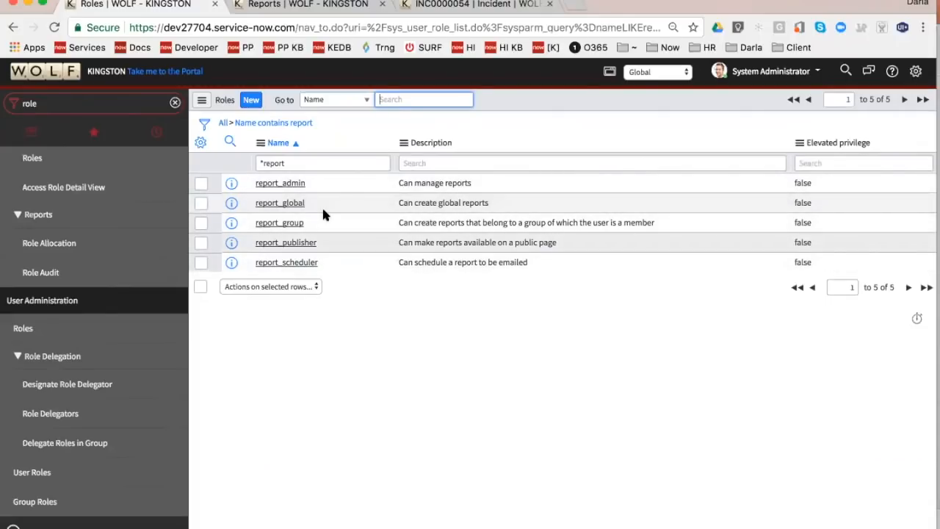
# - Switch back to the PowerPoint webinar presentation and show the References slide
pyautogui.press('super+Tab')
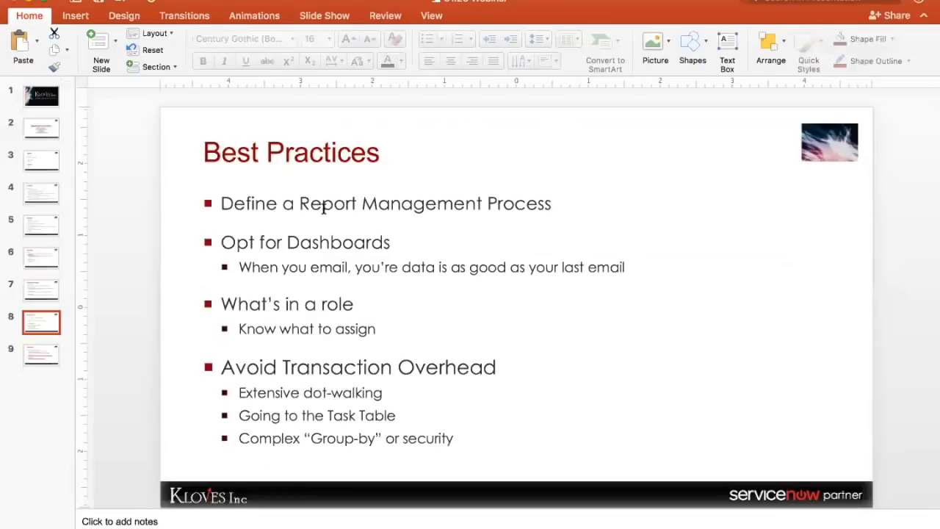
pyautogui.click(51, 353)
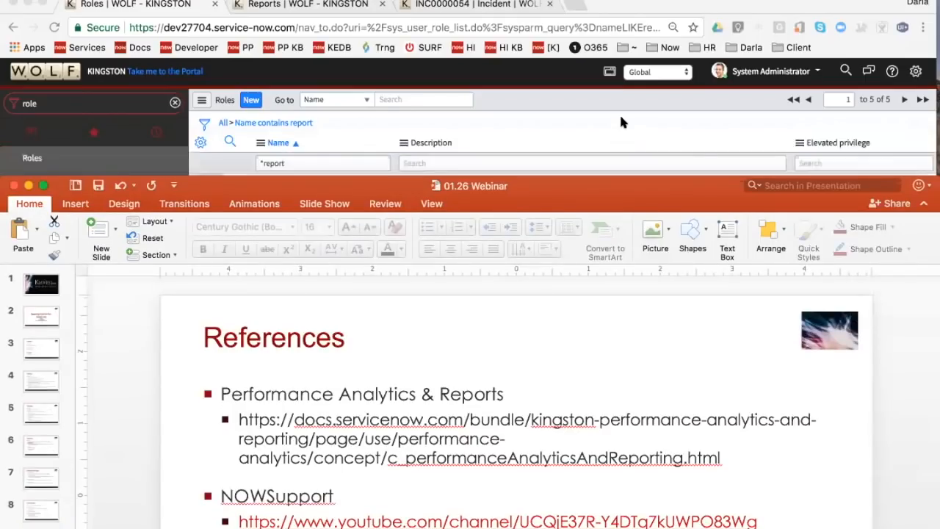
# - Return to ServiceNow, toggle the header update set picker on and off in the Developer settings, and review the application scopes, keeping Global
pyautogui.click(619, 112)
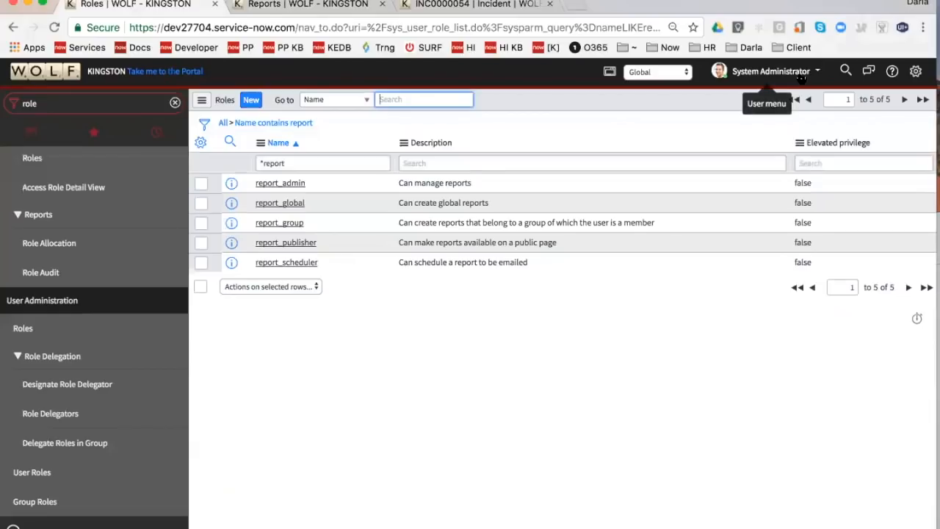
pyautogui.click(915, 72)
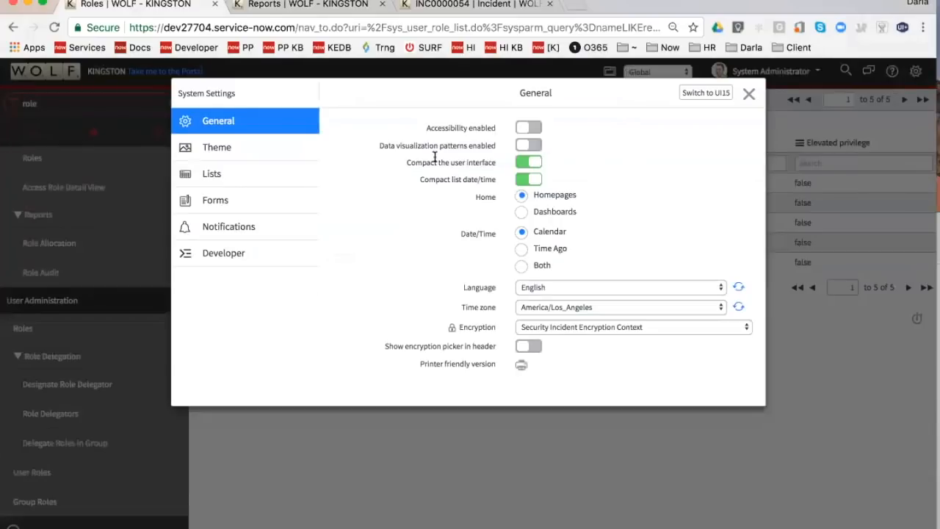
pyautogui.click(209, 254)
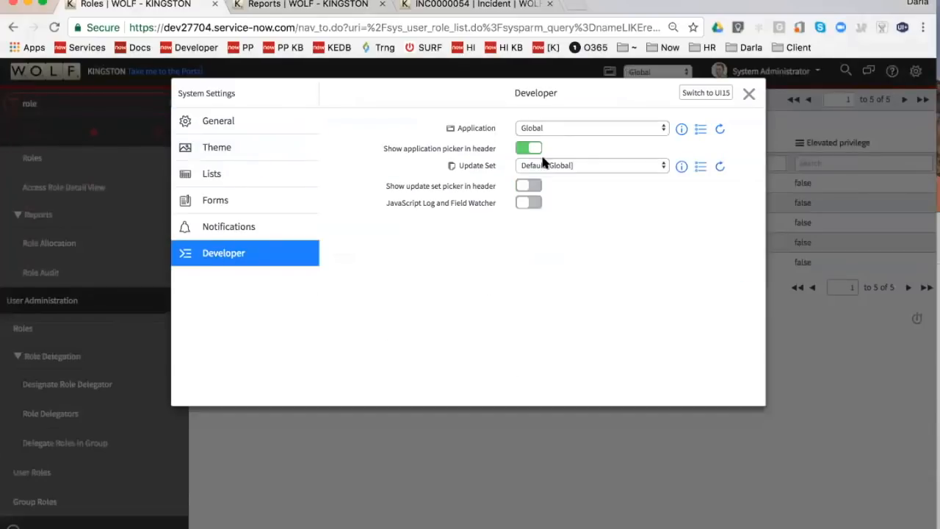
pyautogui.click(530, 185)
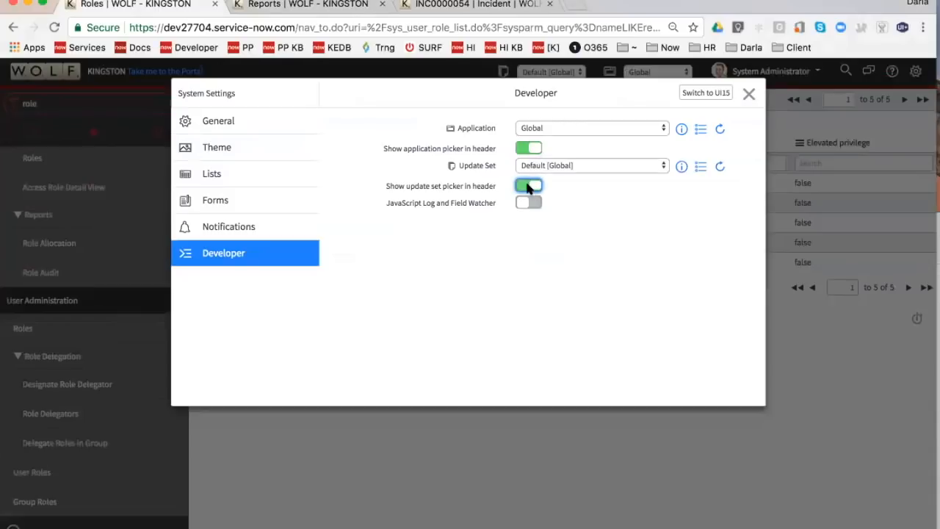
pyautogui.click(530, 186)
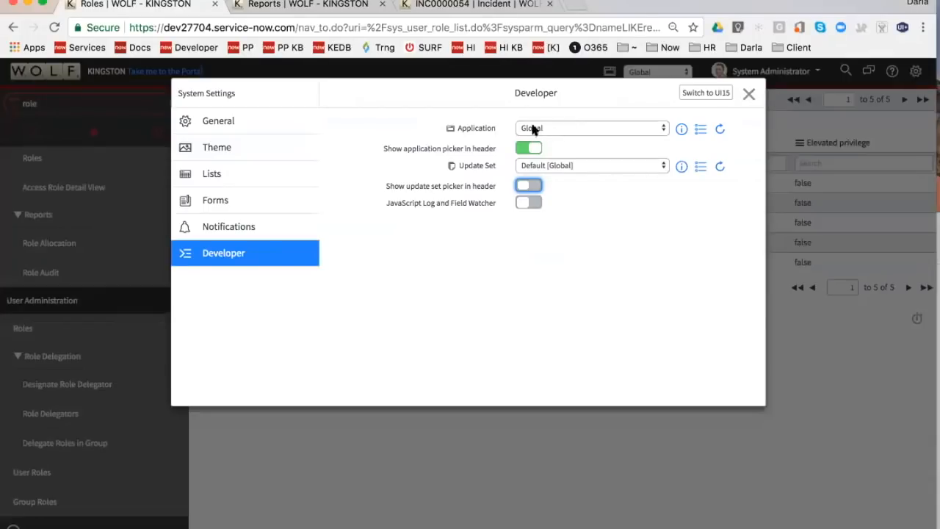
pyautogui.click(749, 94)
pyautogui.click(657, 71)
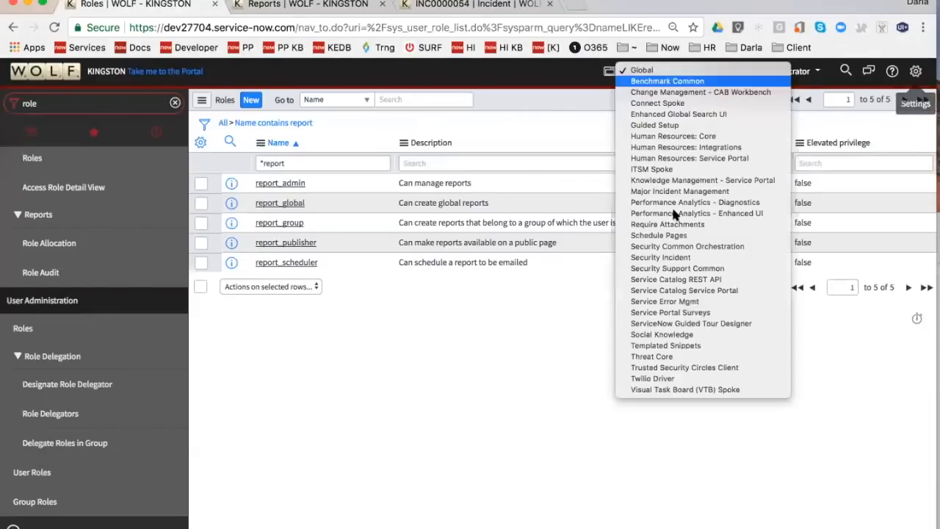
pyautogui.click(643, 69)
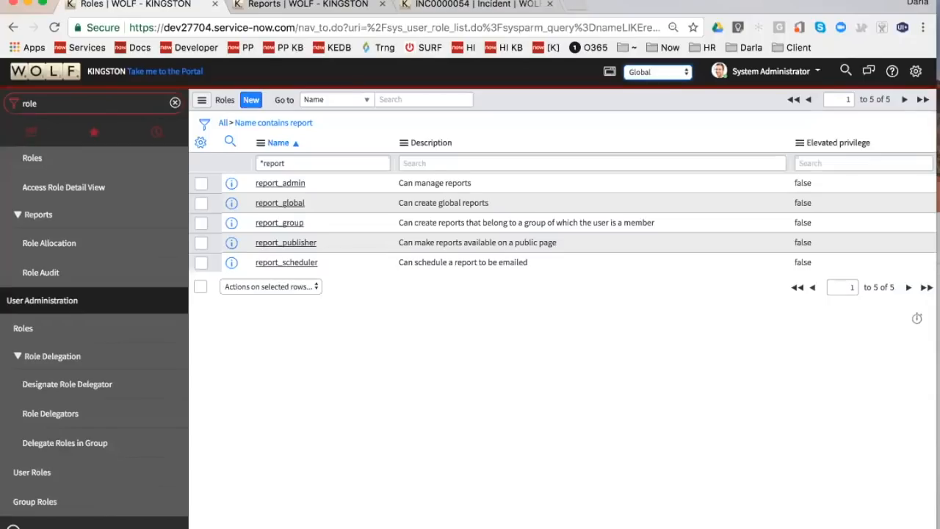
# - Filter the navigator for "problem" and open the list of all problems
pyautogui.click(175, 102)
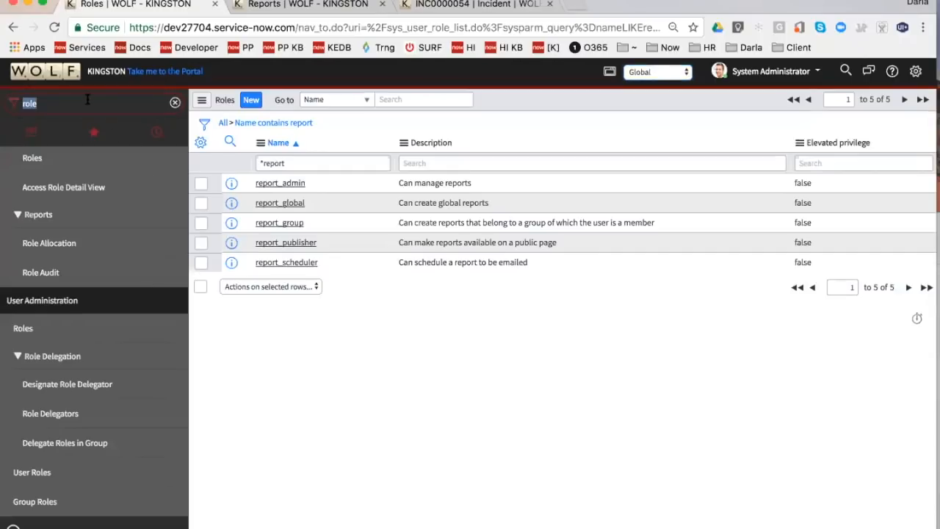
pyautogui.write('p')
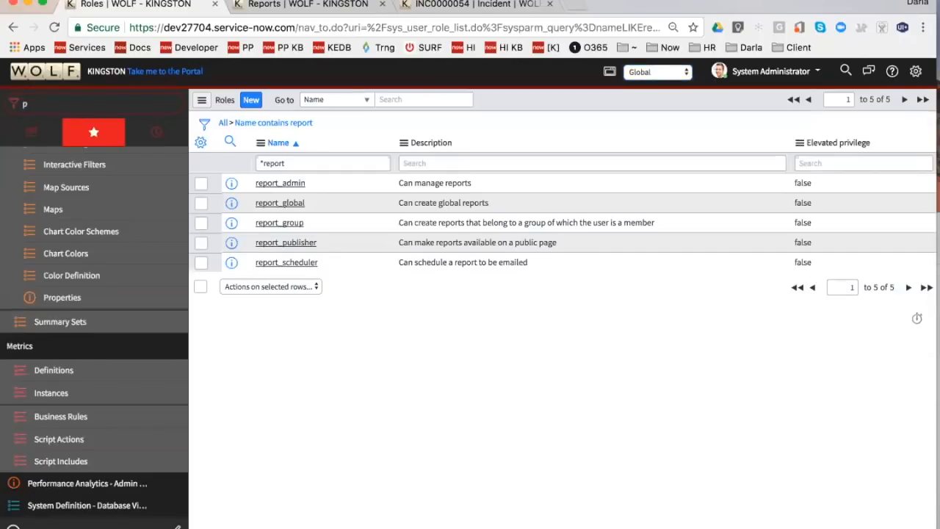
pyautogui.press('BackSpace')
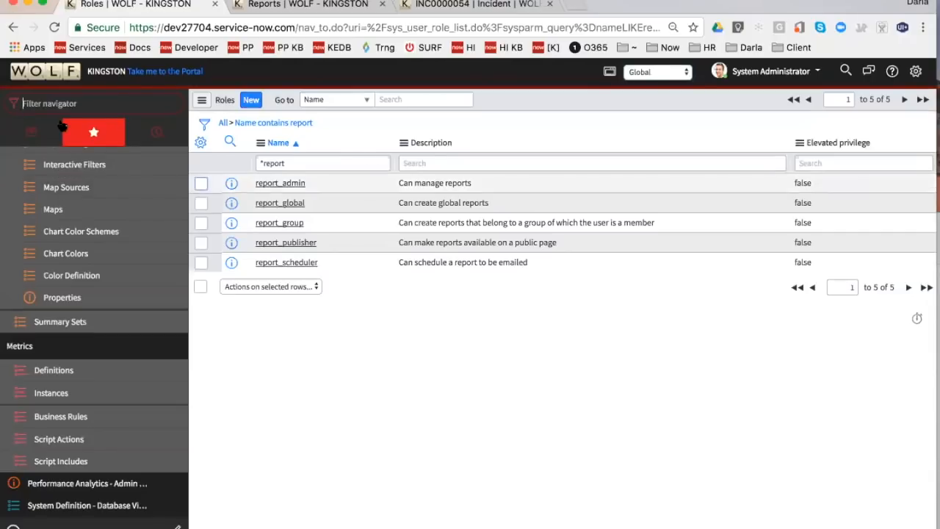
pyautogui.write('prole')
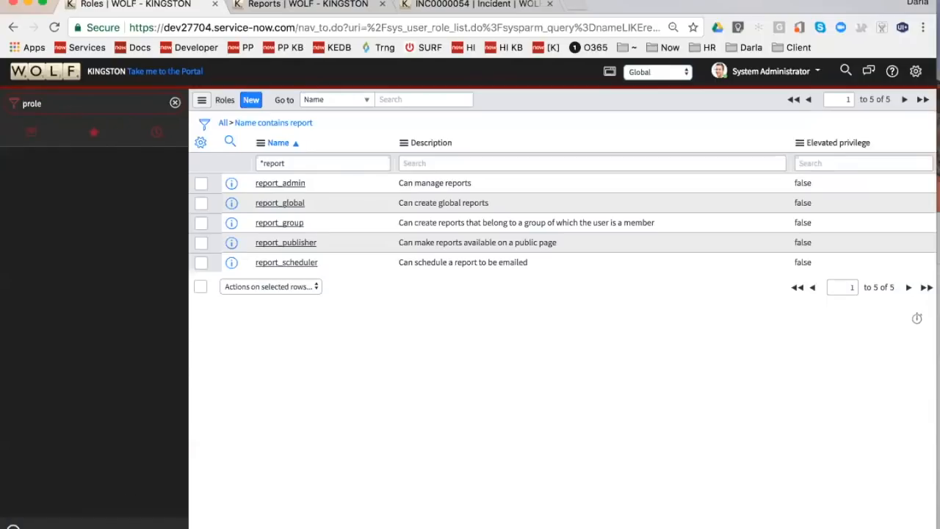
pyautogui.press('BackSpace')
pyautogui.press('BackSpace')
pyautogui.write('blem')
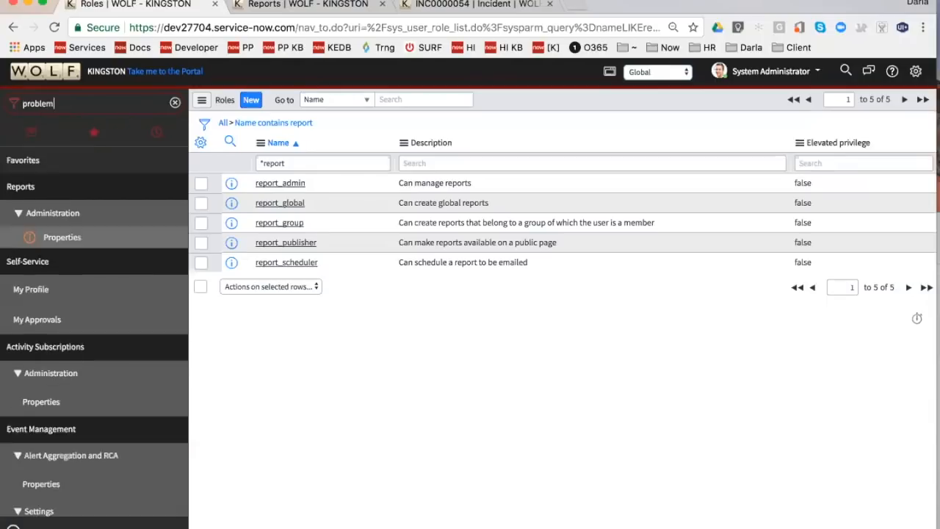
pyautogui.click(53, 334)
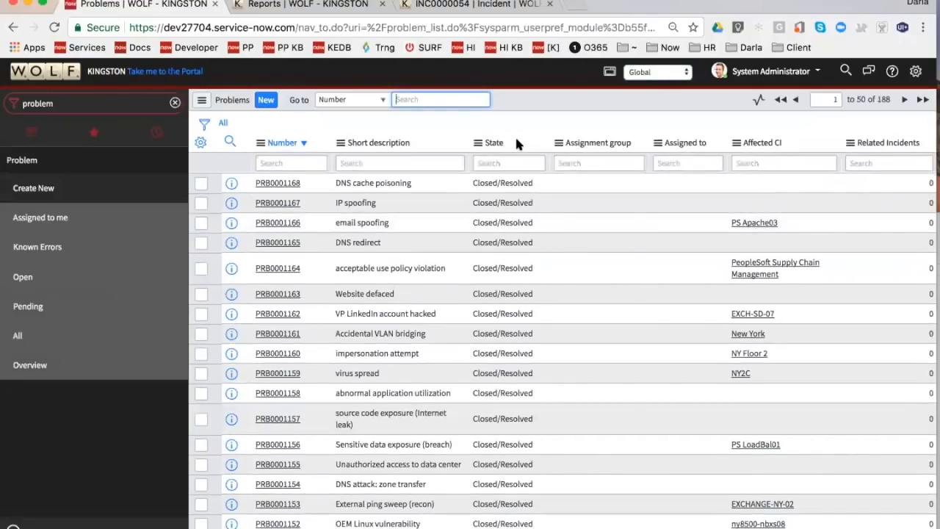
# - Open all configurations for the Problem table from its list and view the defined styles
pyautogui.rightClick(516, 141)
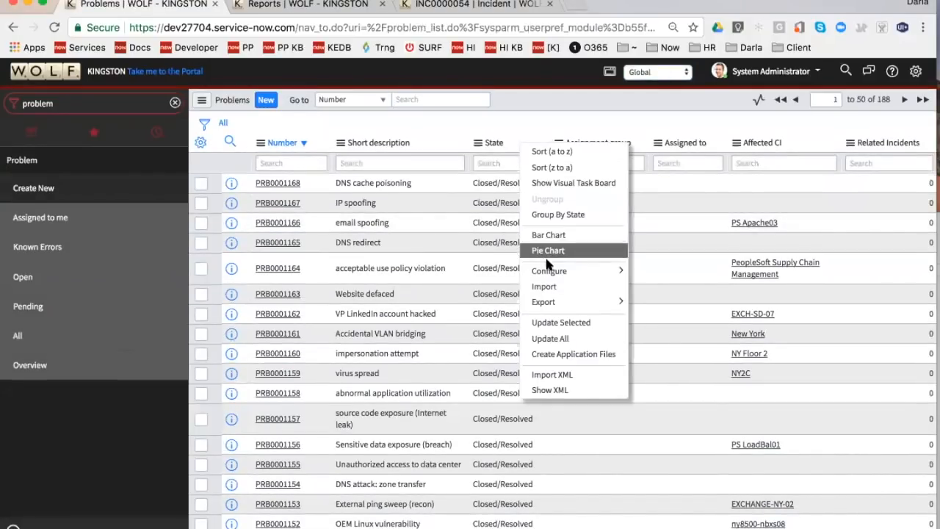
pyautogui.moveTo(549, 277)
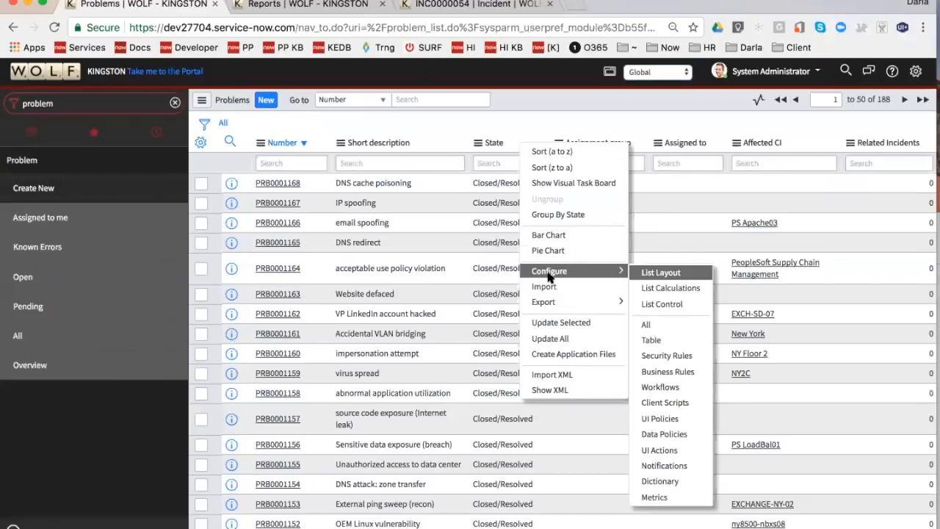
pyautogui.click(646, 325)
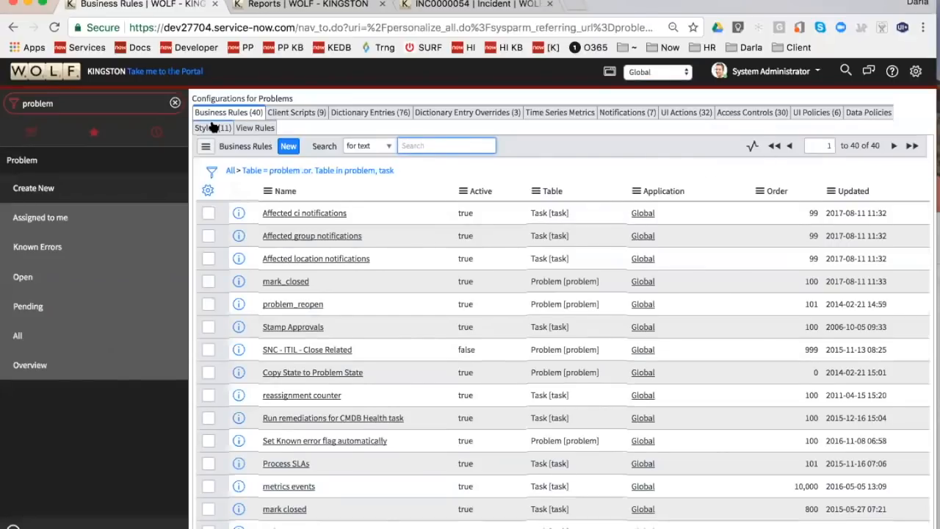
pyautogui.click(213, 128)
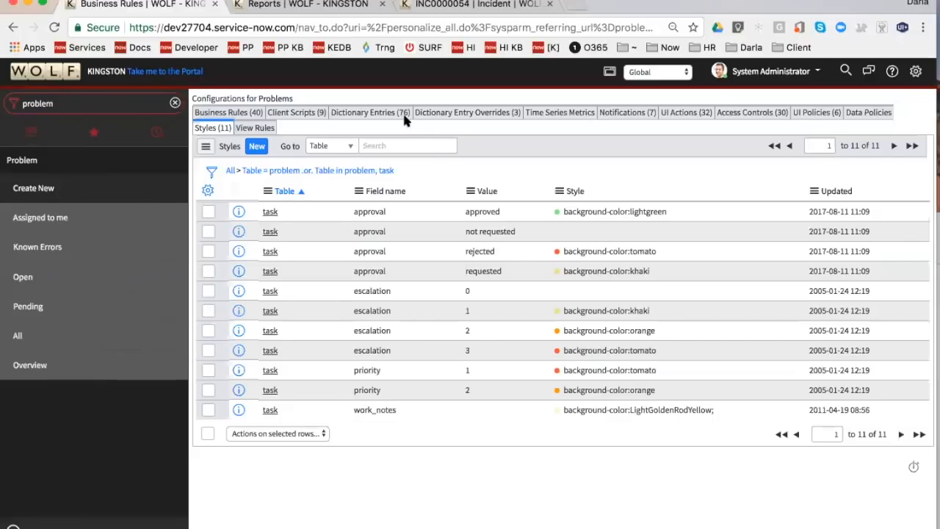
# - Switch to the PowerPoint presentation, bring its window fully into view, and point out the NOWSupport YouTube link on the References slide
pyautogui.press('super+Tab')
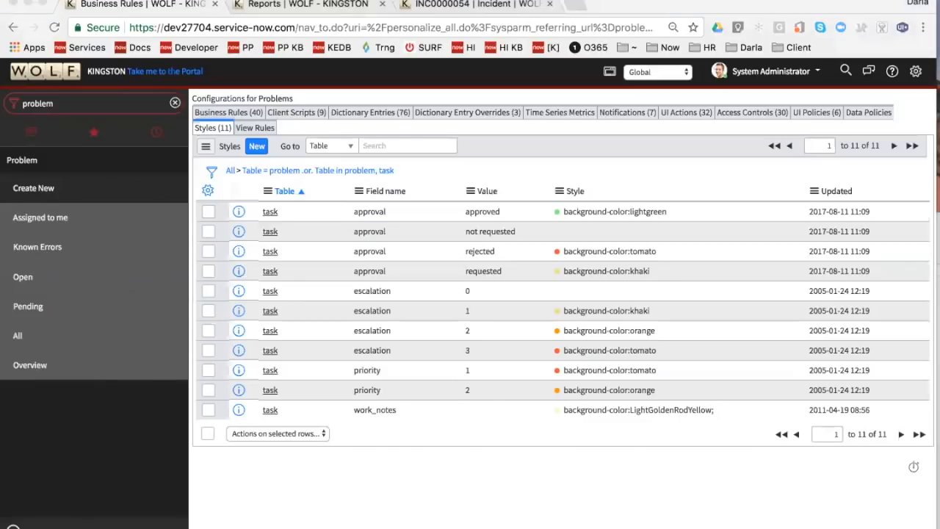
pyautogui.moveTo(297, 184); pyautogui.dragTo(304, 4)
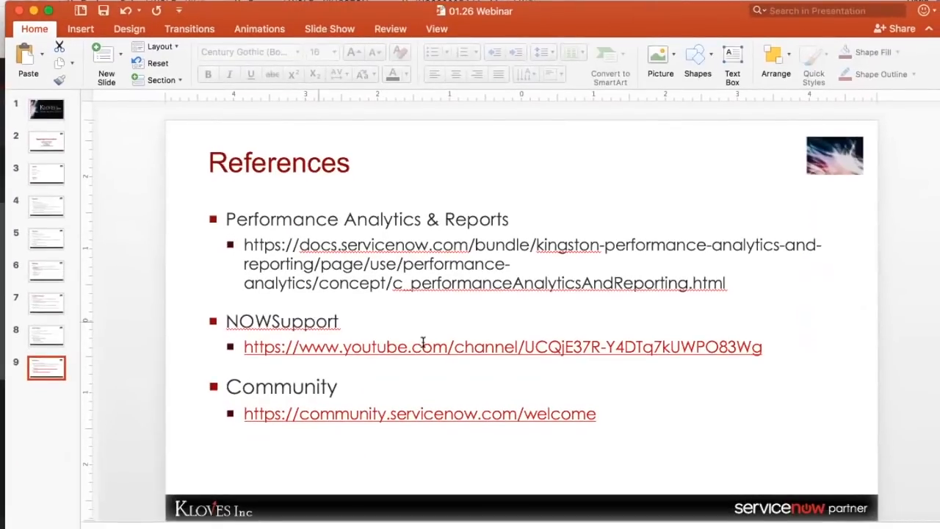
pyautogui.click(570, 321)
pyautogui.moveTo(772, 347); pyautogui.dragTo(244, 346)
pyautogui.click(321, 277)
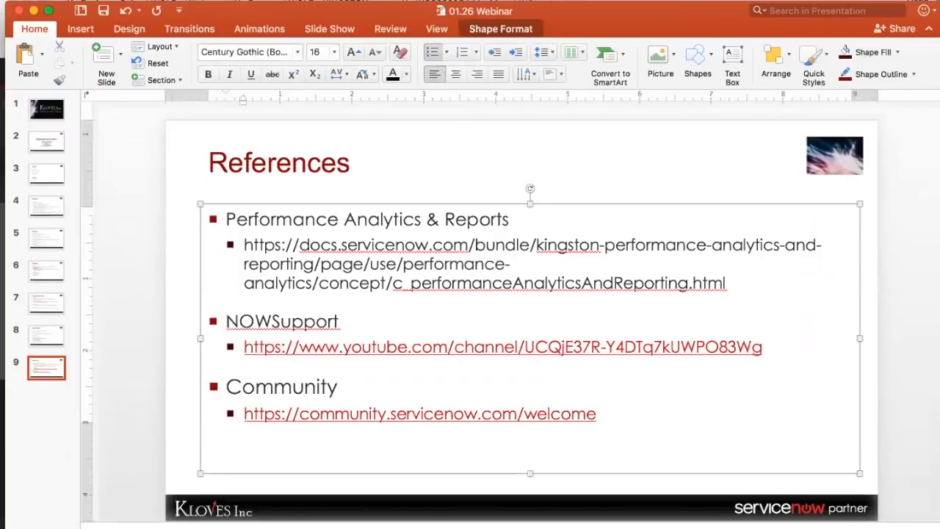